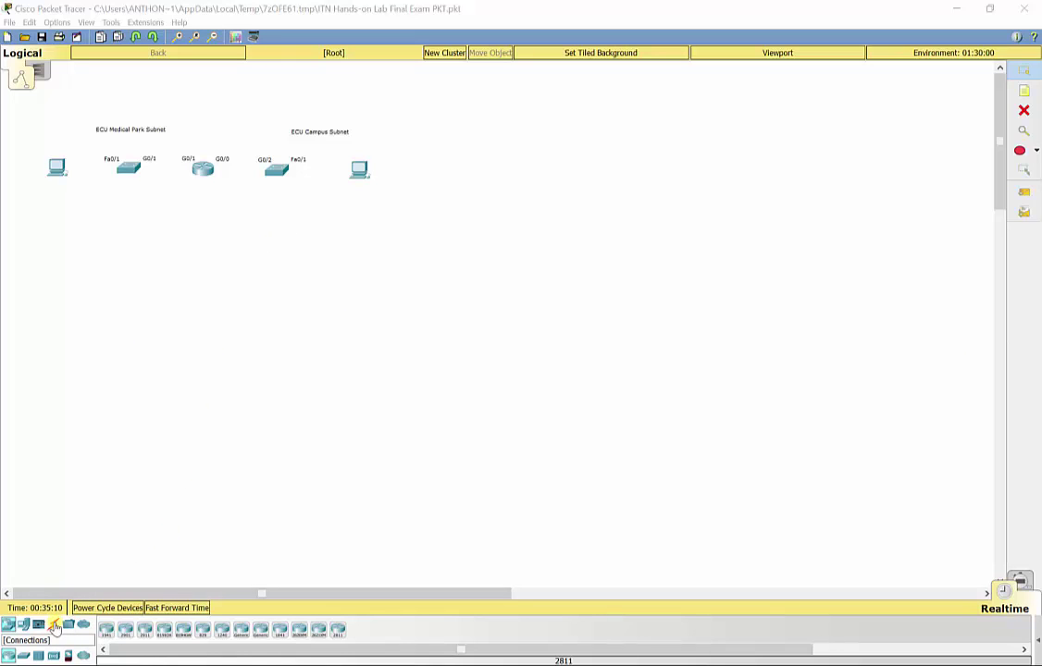
- Cable the left PC's Fa0 to the left switch's Fa0/1 with copper straight-through
click(54, 625)
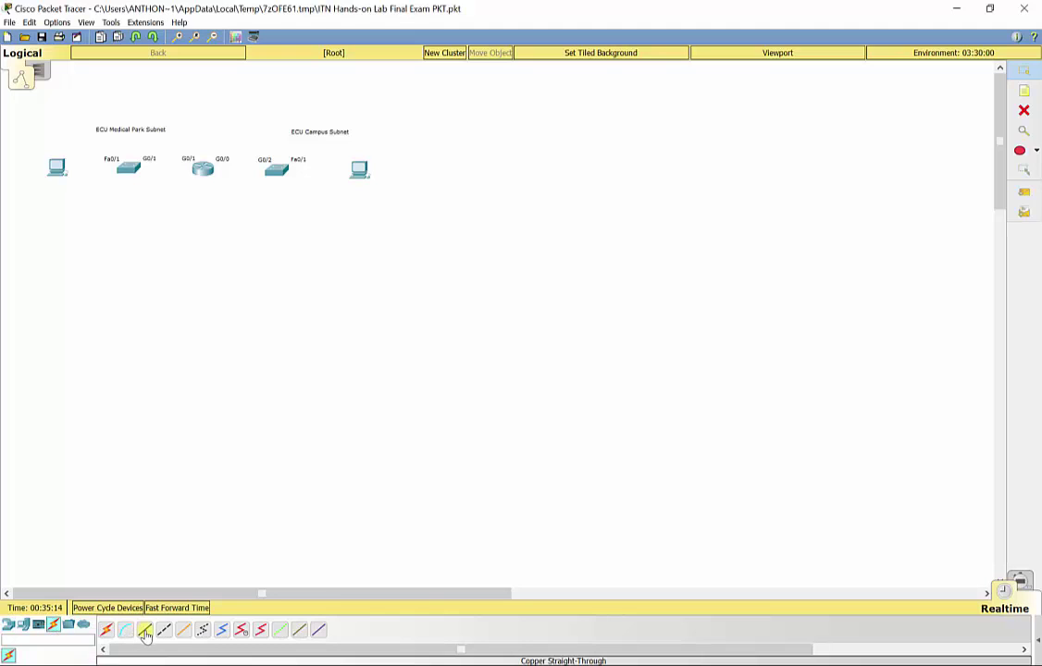
click(145, 635)
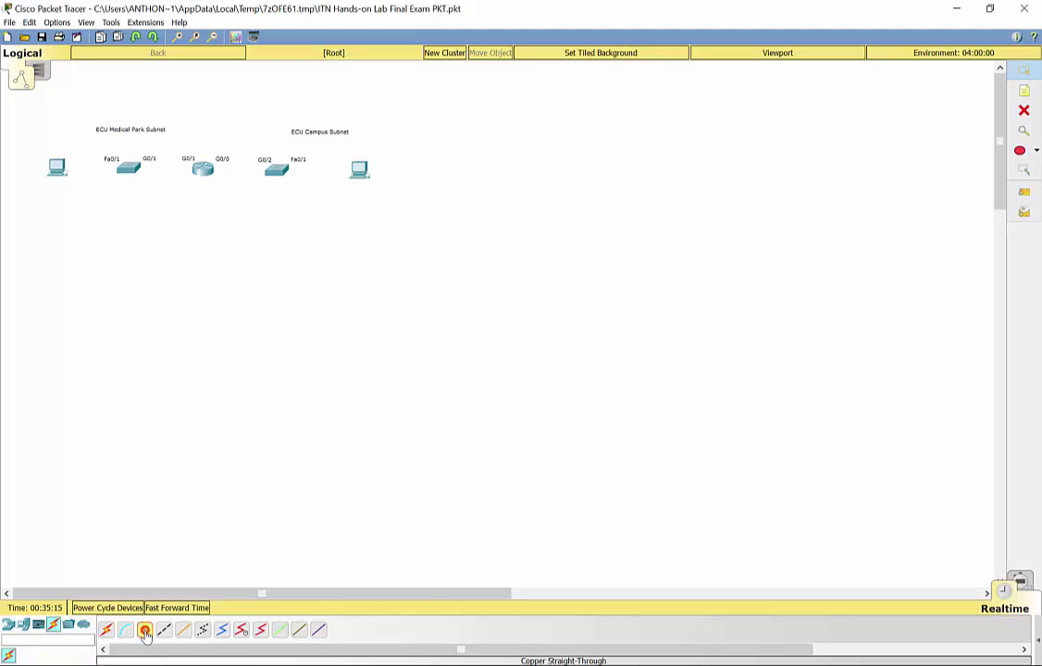
click(57, 169)
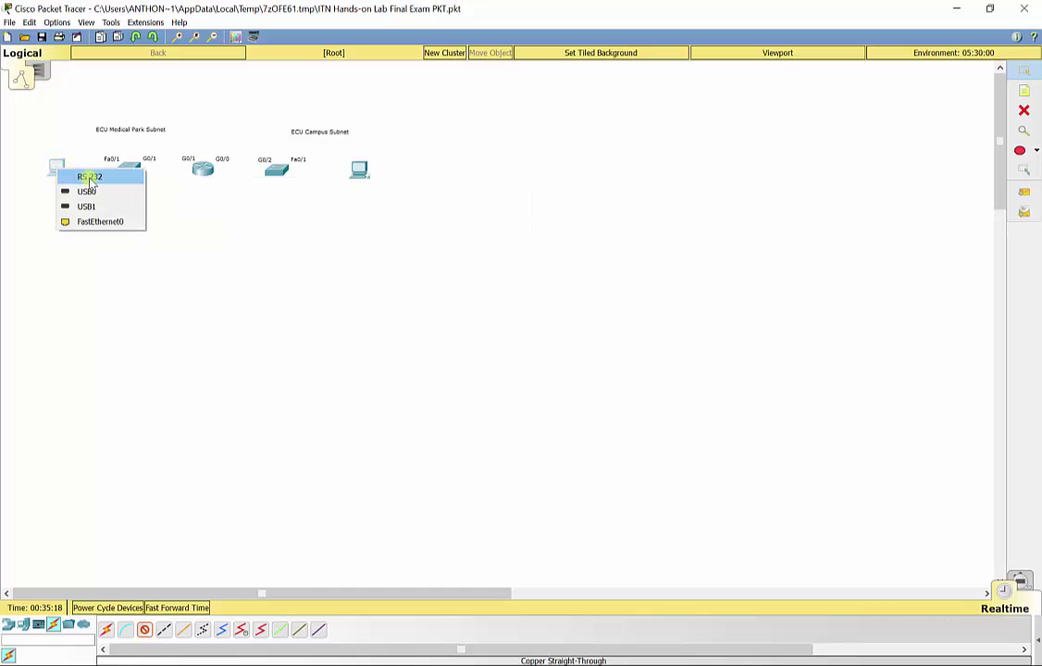
click(110, 222)
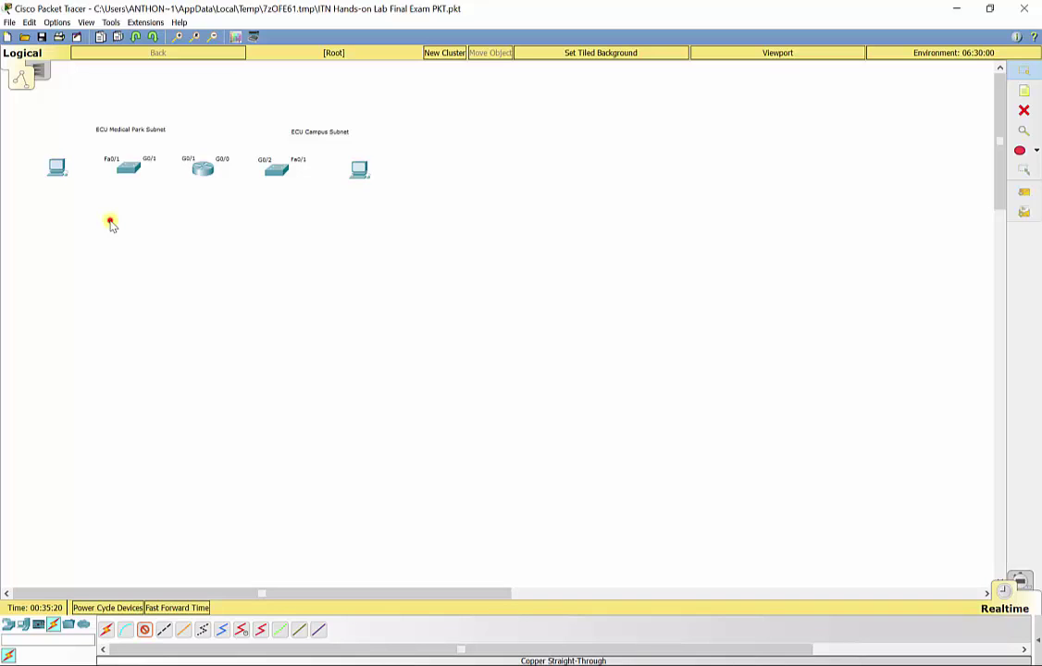
click(129, 168)
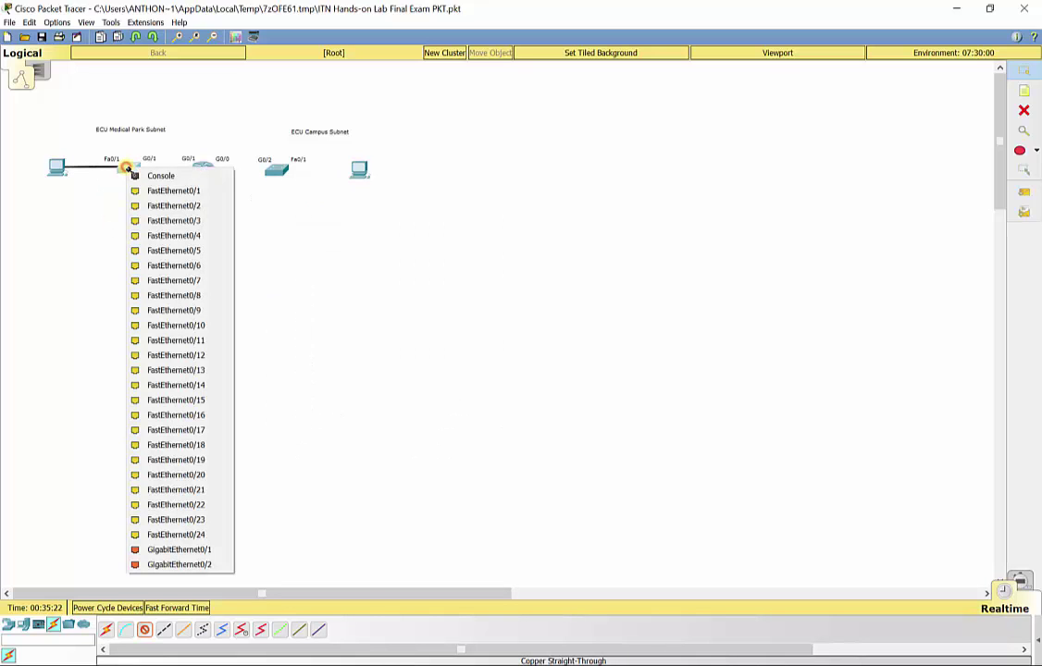
click(169, 192)
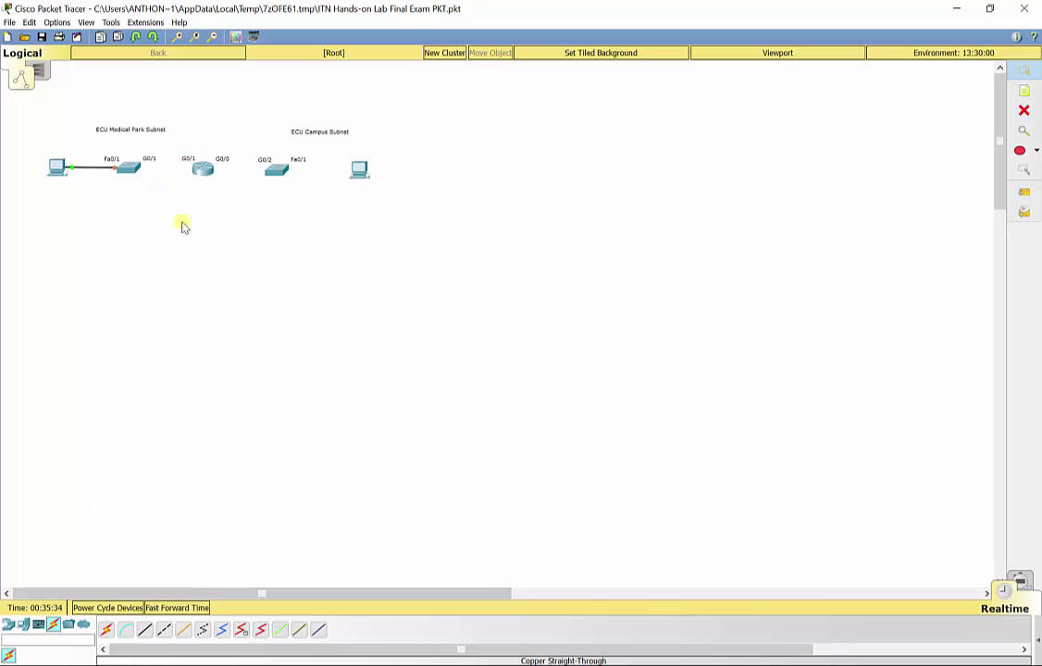
- Link the left switch's Gi0/1 to router Gi0/1 with a straight-through cable
click(145, 632)
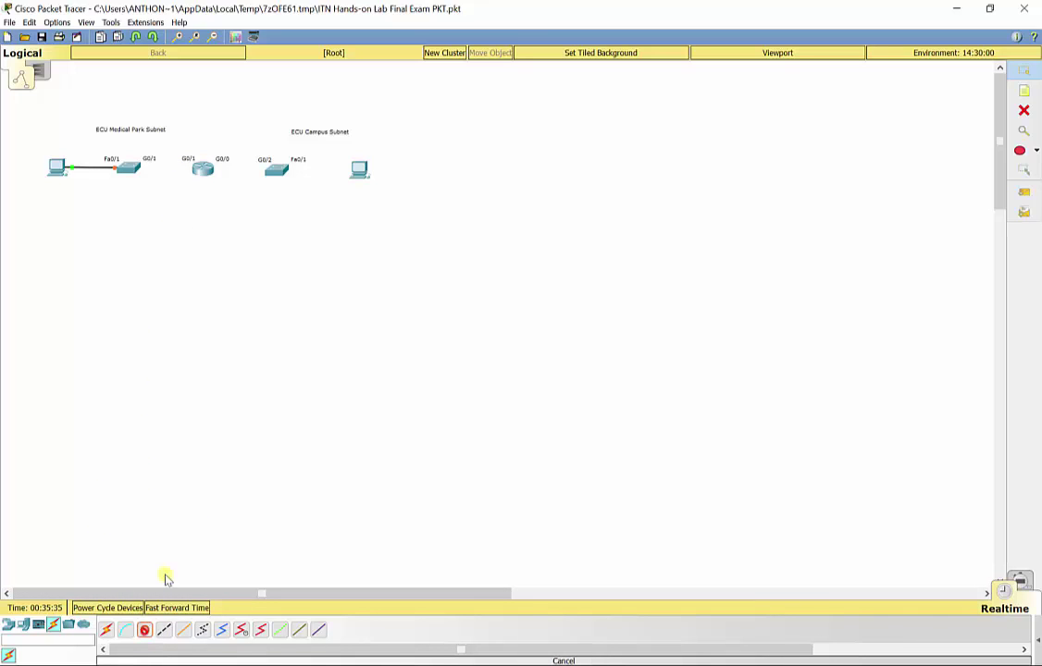
click(131, 168)
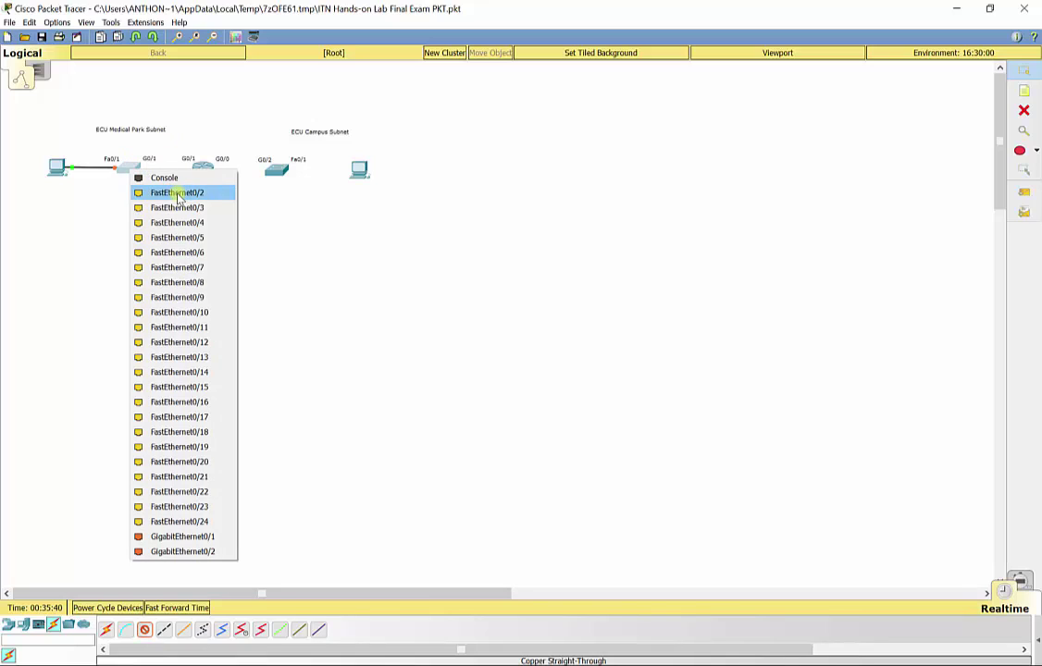
click(198, 536)
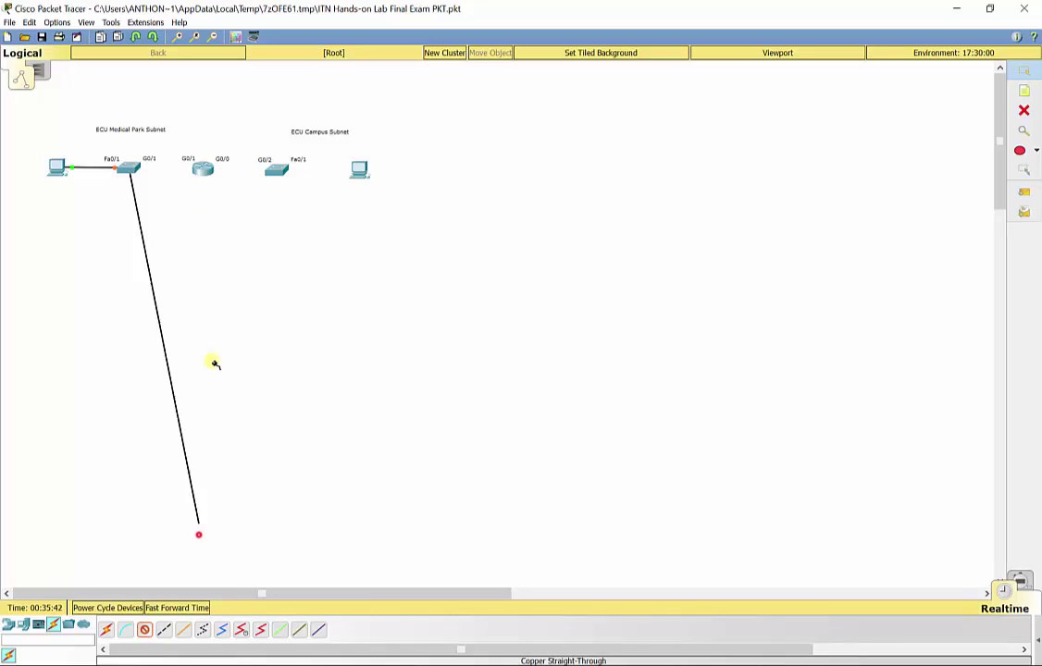
click(203, 168)
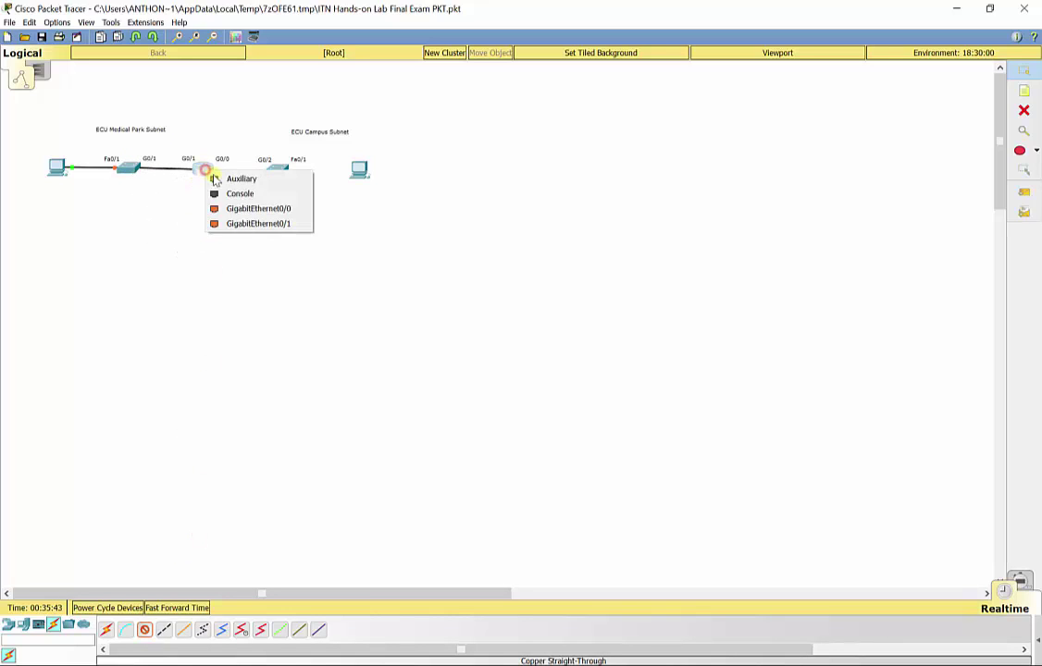
click(264, 223)
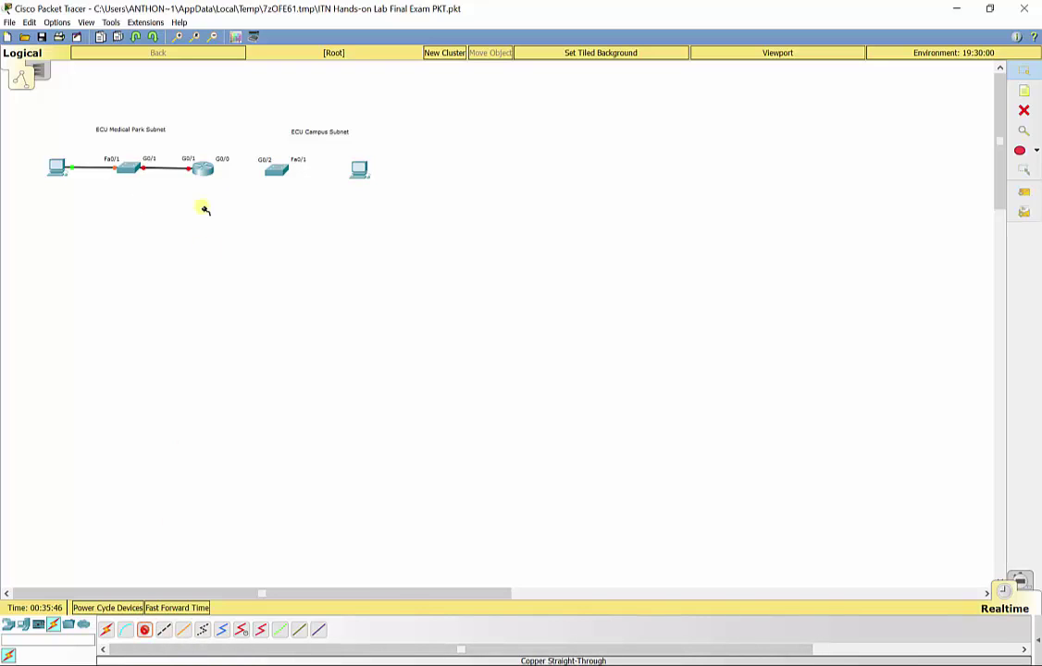
- Connect router Gi0/0 to the right switch's Gi0/2
click(205, 167)
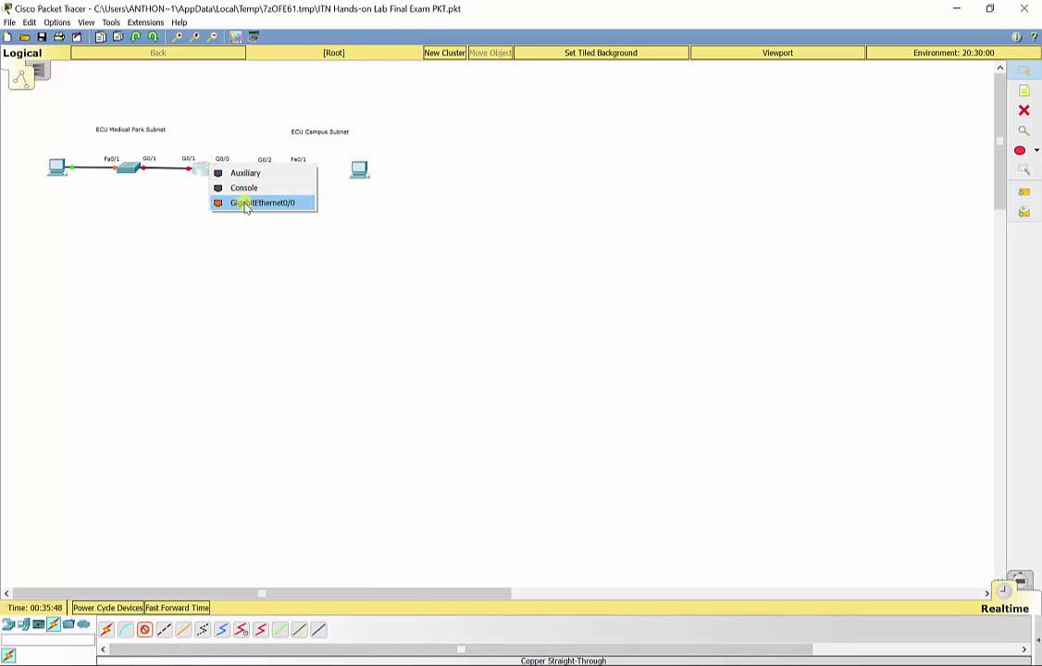
click(245, 202)
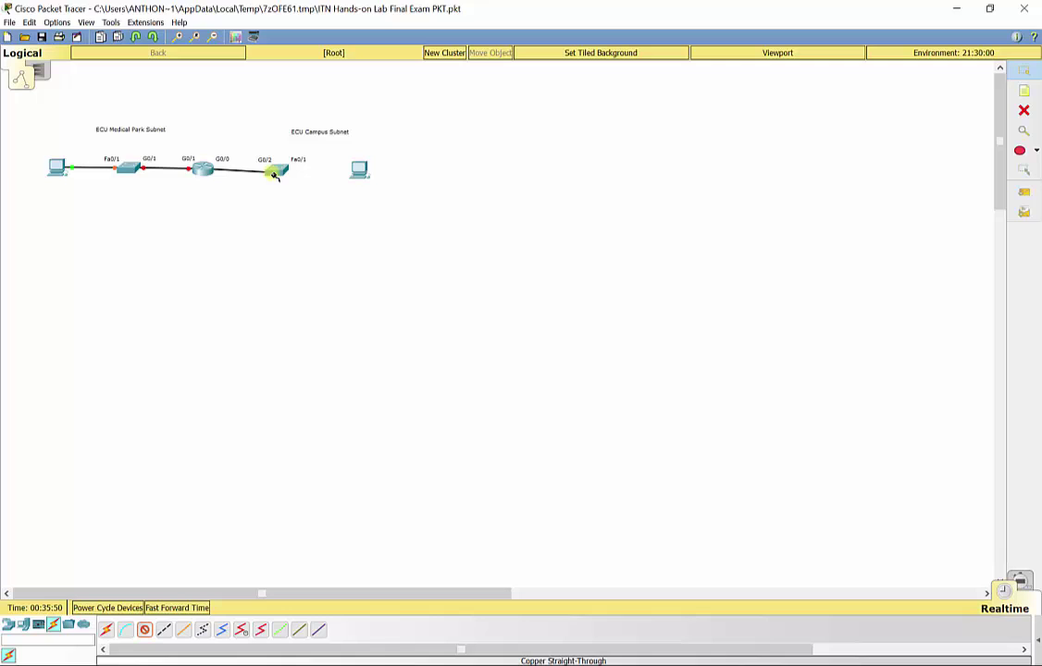
click(275, 170)
click(361, 567)
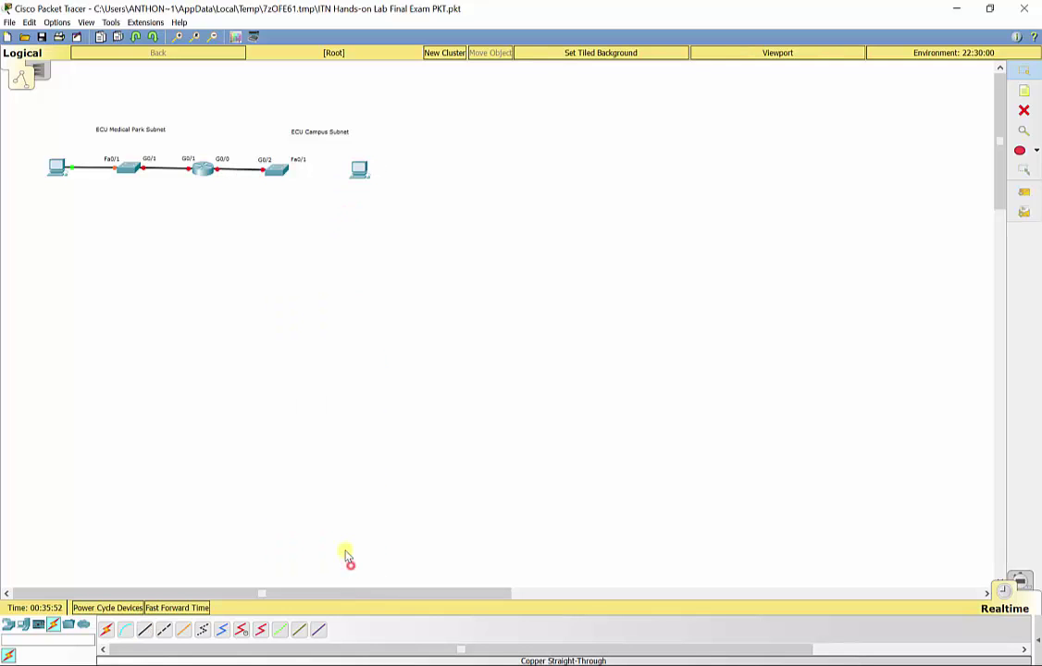
- Cable the right switch's Fa0/1 to the right PC's Fa0 with copper straight-through
click(164, 630)
click(144, 630)
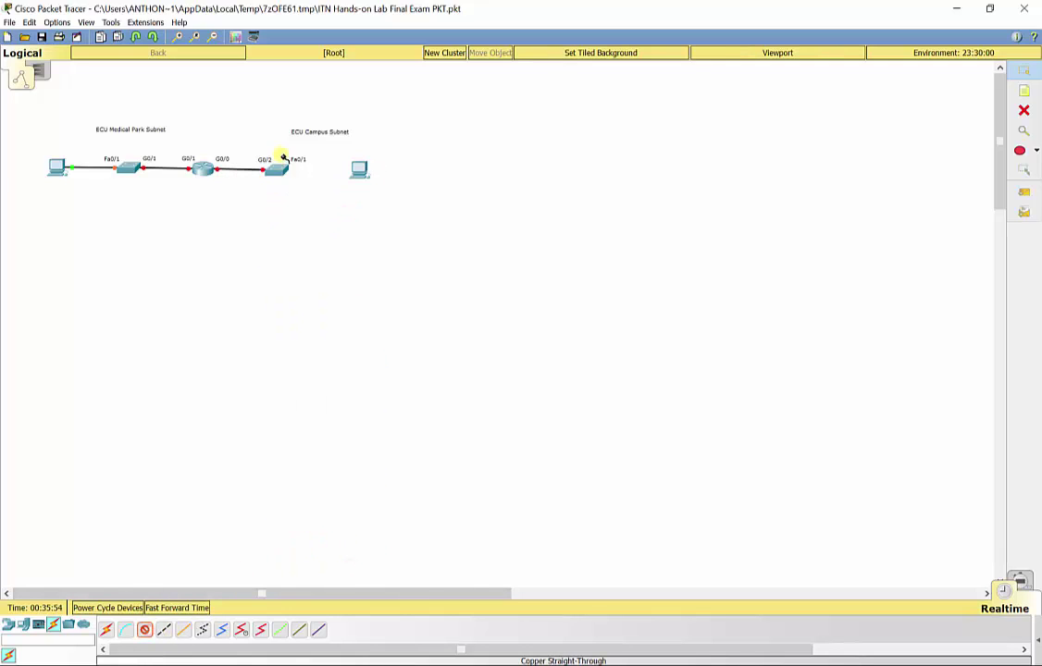
click(277, 169)
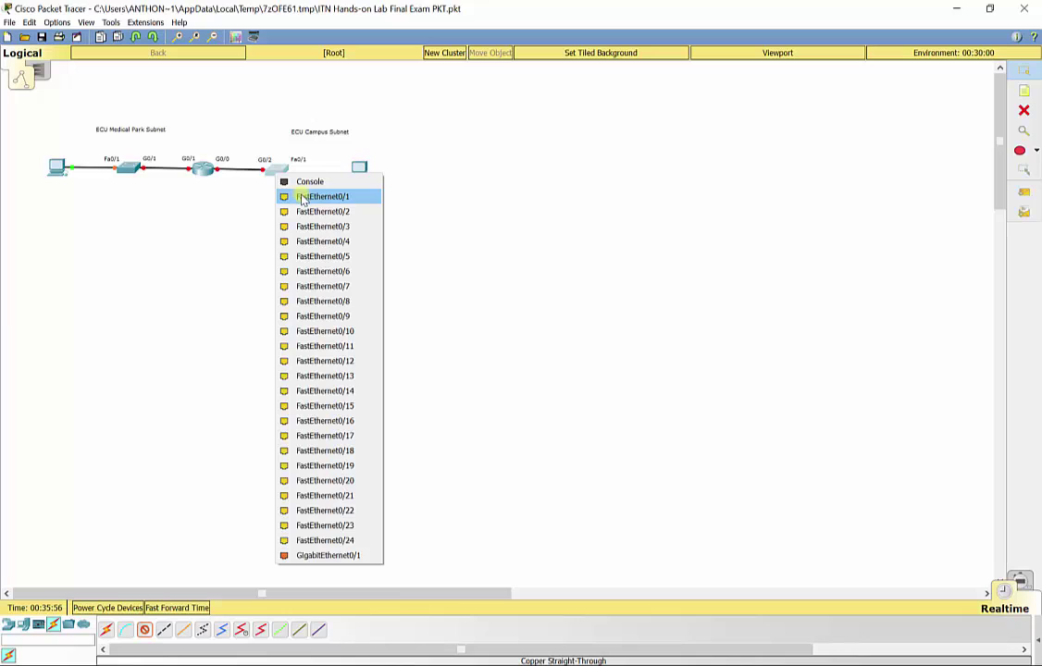
click(303, 198)
click(358, 170)
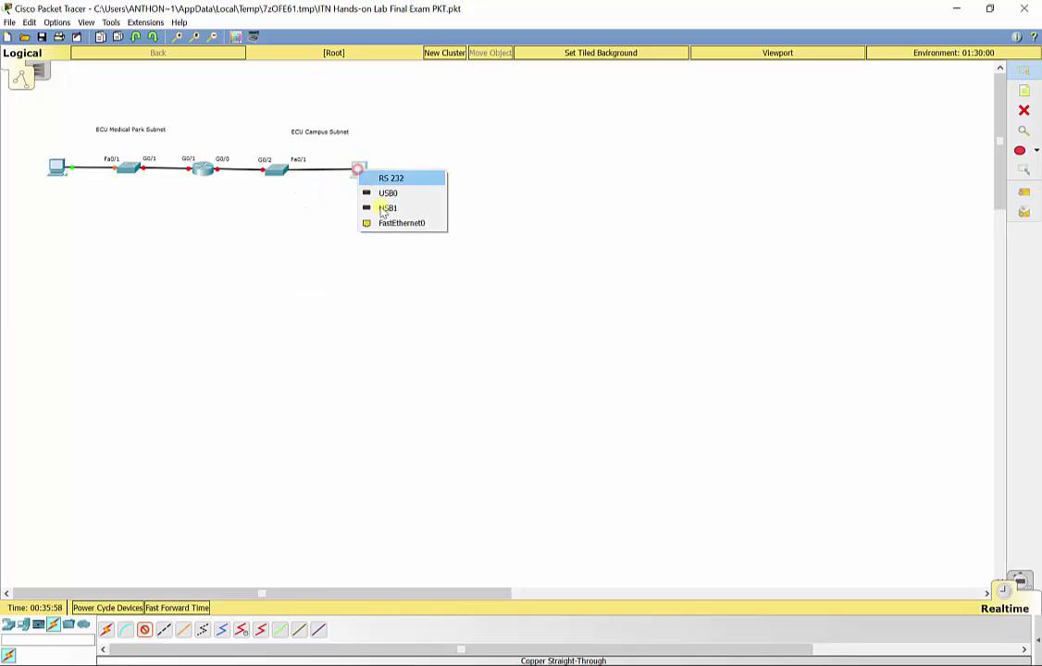
click(391, 224)
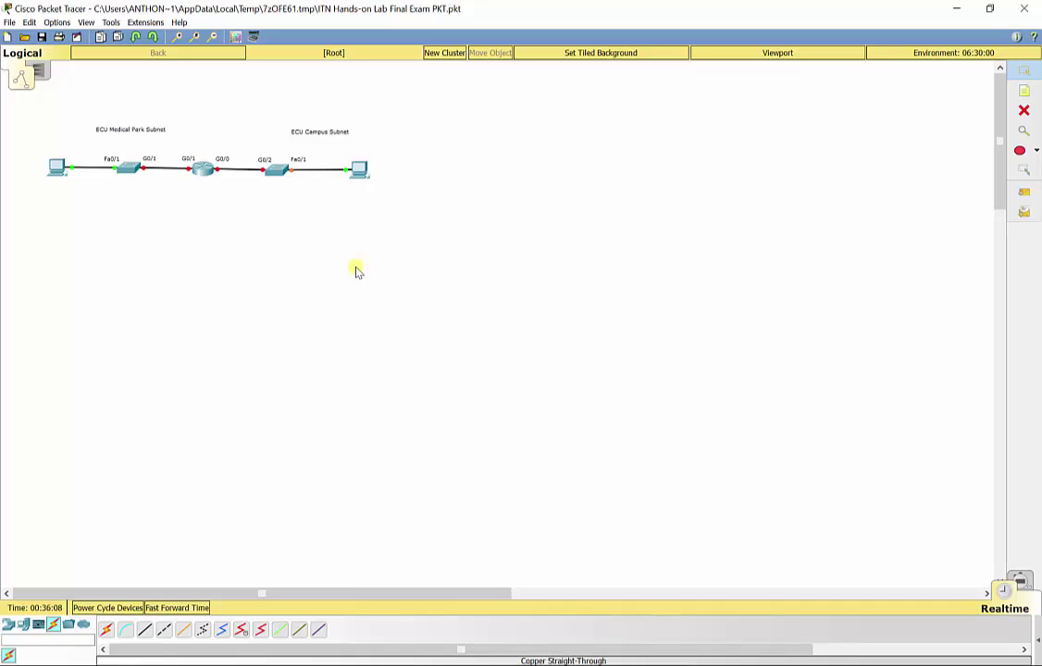
- Nudge the router down and add 'ECU Router' and 'ECU Campus' notes beneath those devices
drag(201, 174, 206, 185)
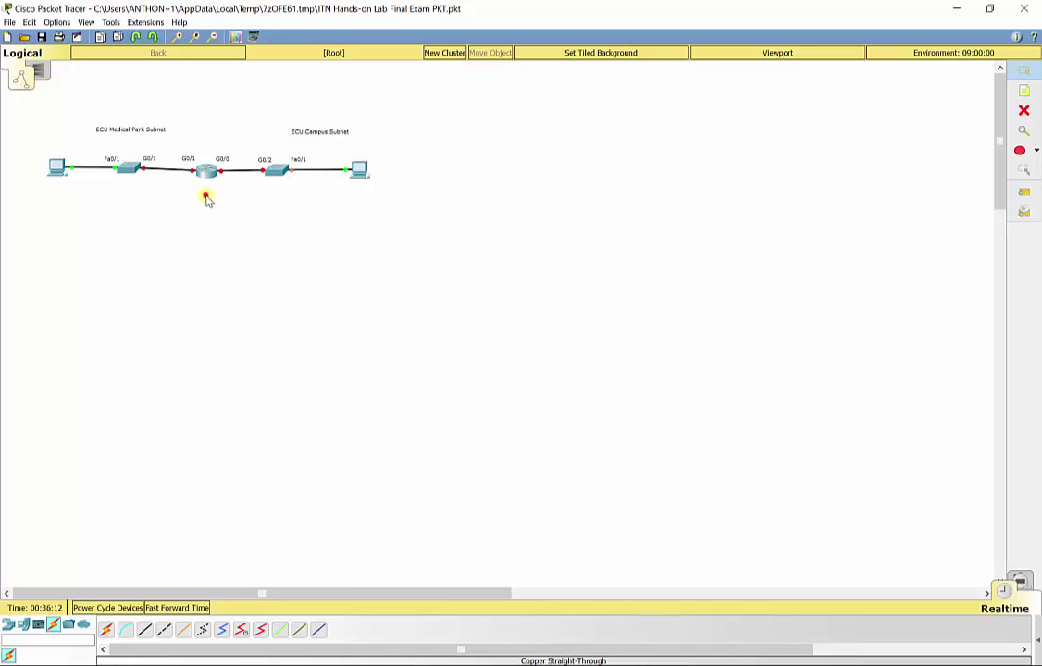
click(1024, 92)
click(196, 188)
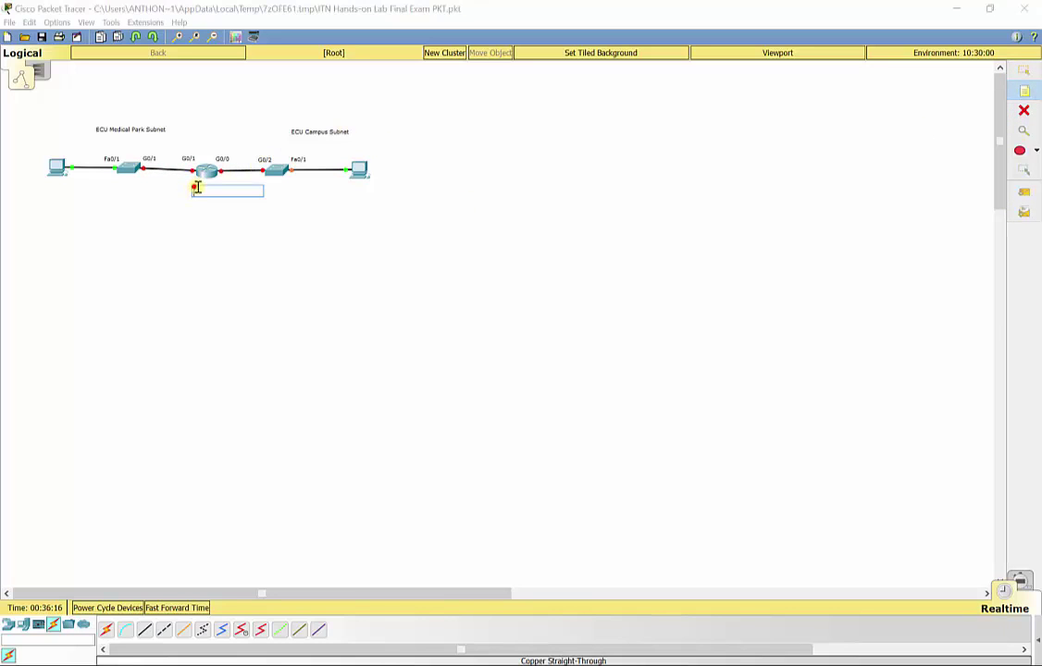
text(ECU Router)
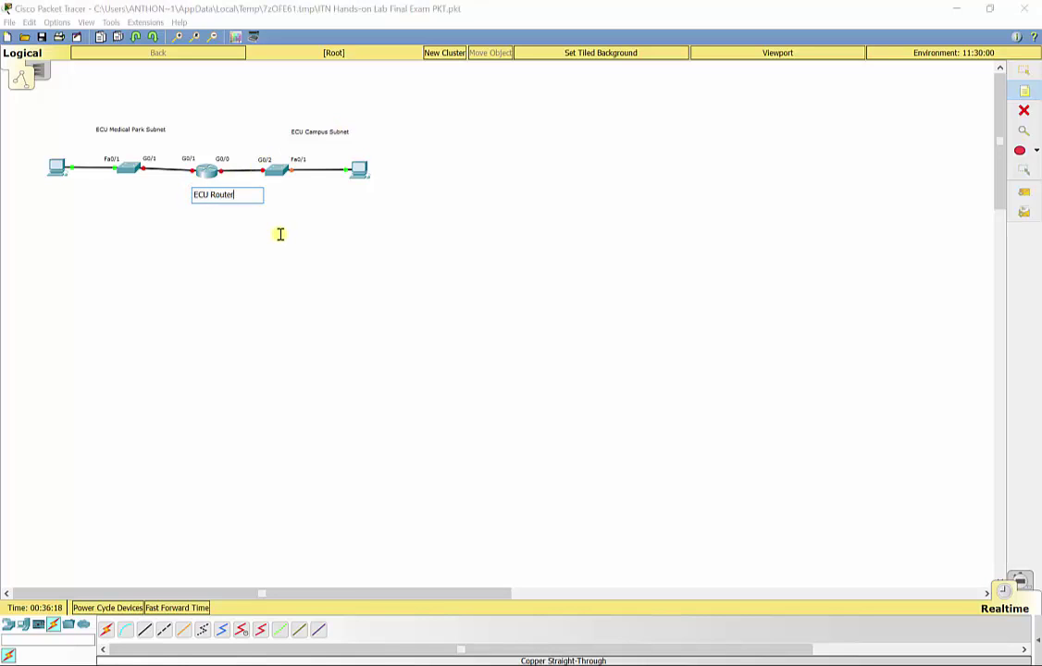
click(317, 235)
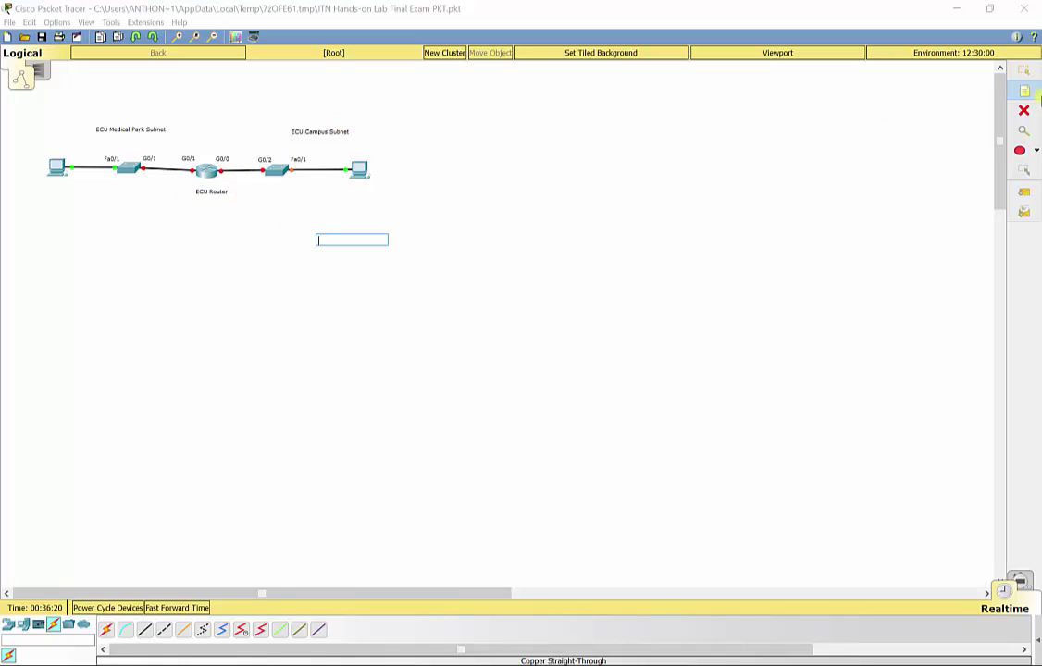
click(265, 188)
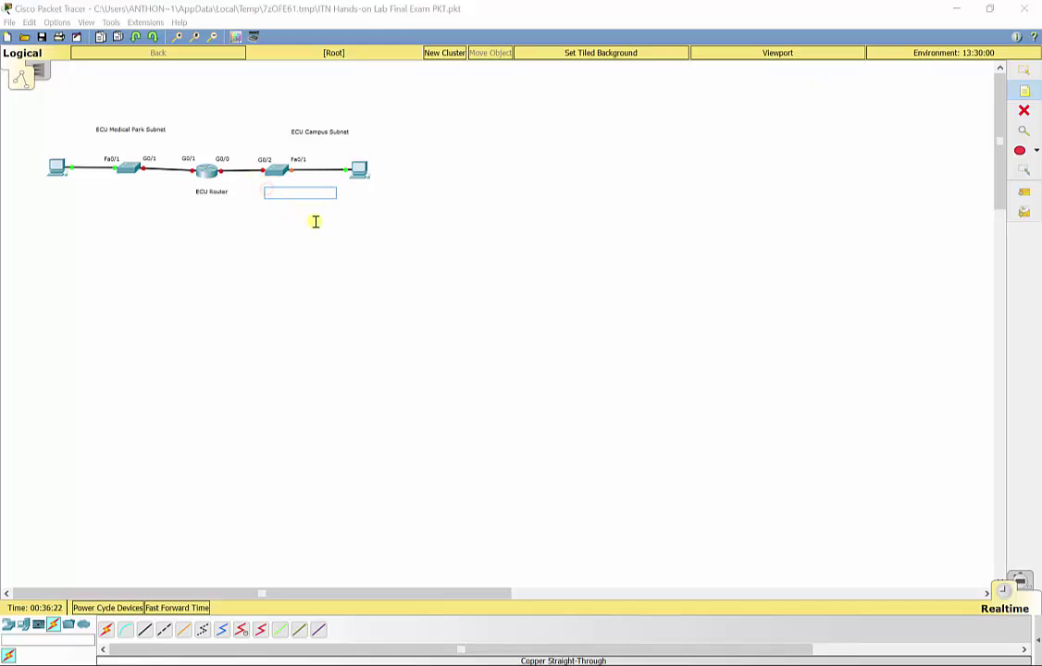
text(ECU C)
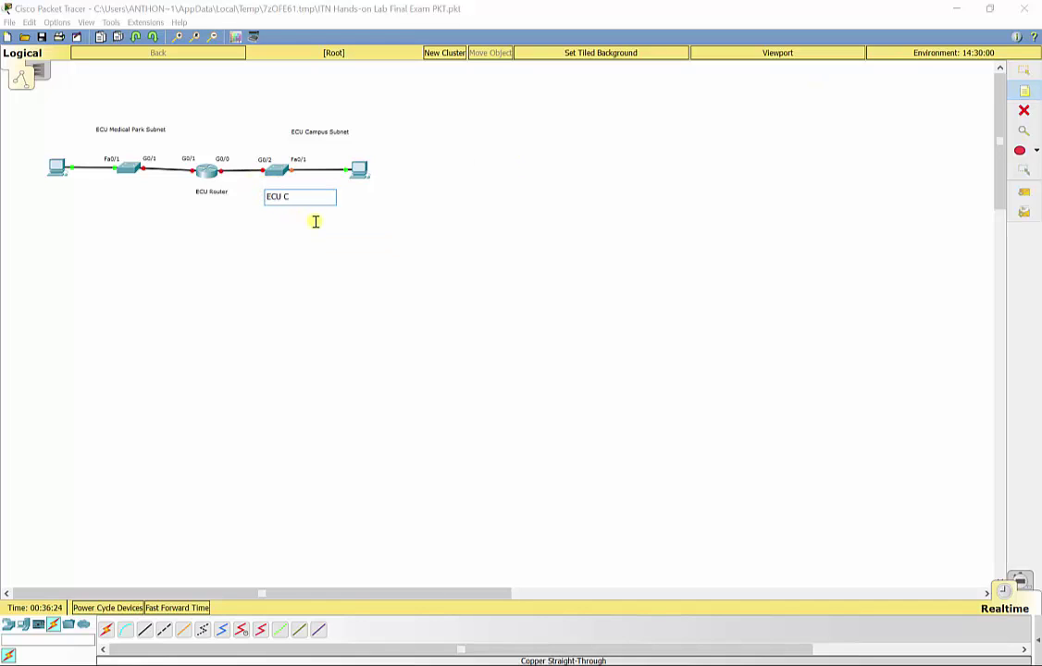
text(ampus)
click(365, 189)
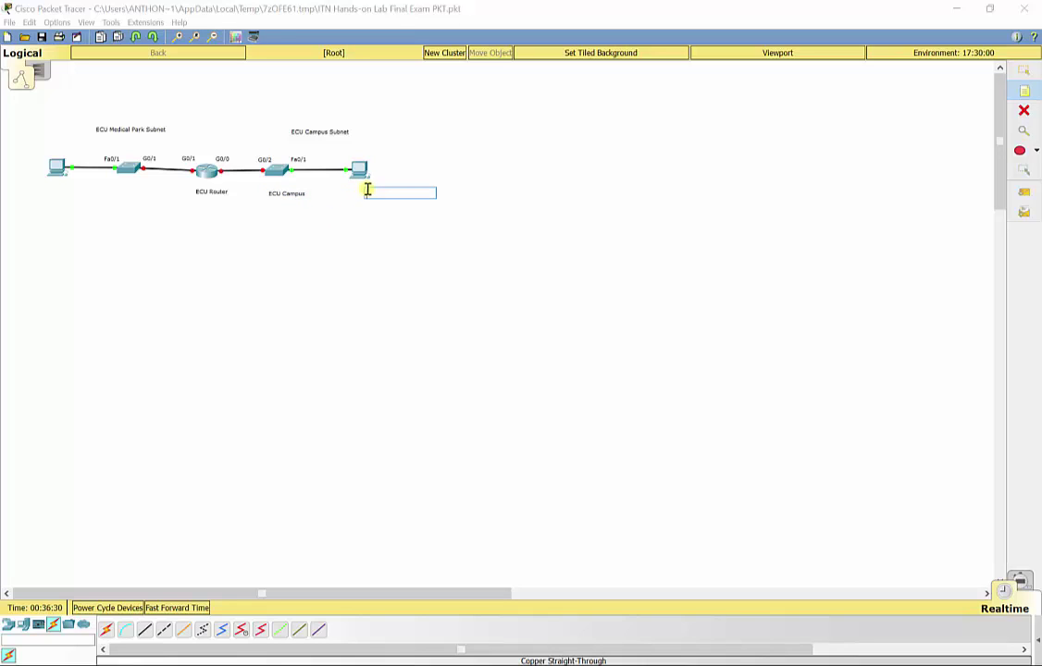
- Add 'Student PC', 'Doctor PC' and 'ECU Medical Park' notes beside their devices
text(Student PC)
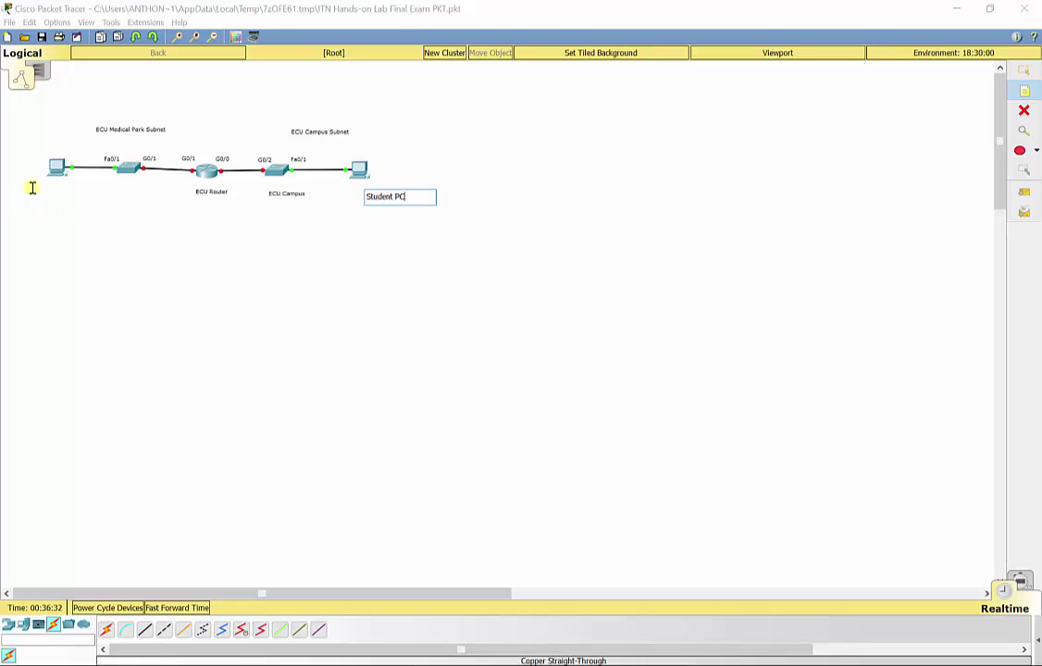
click(35, 187)
text(Doctor )
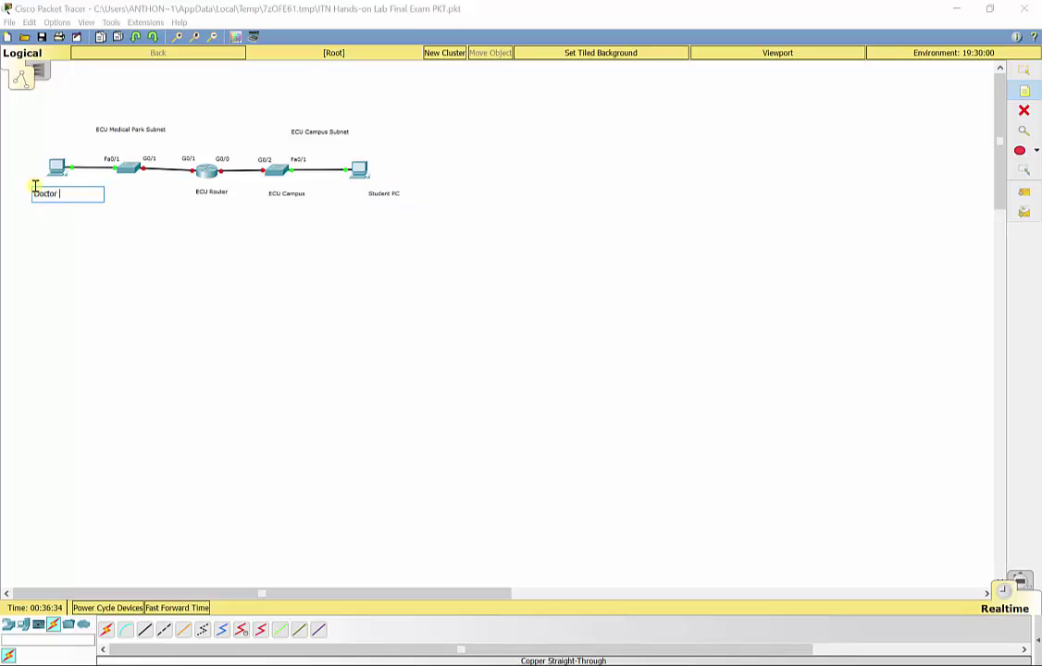
text(PC)
click(117, 186)
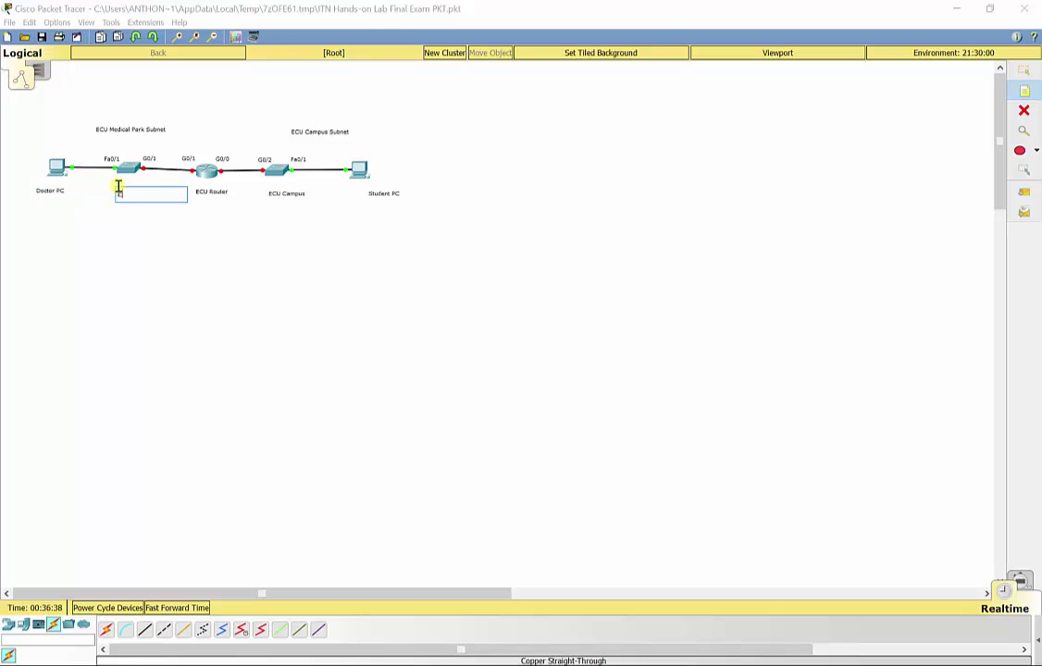
text(ECU MEdical)
key(BackSpace)
key(BackSpace)
key(BackSpace)
key(BackSpace)
text(edical Park)
click(1023, 69)
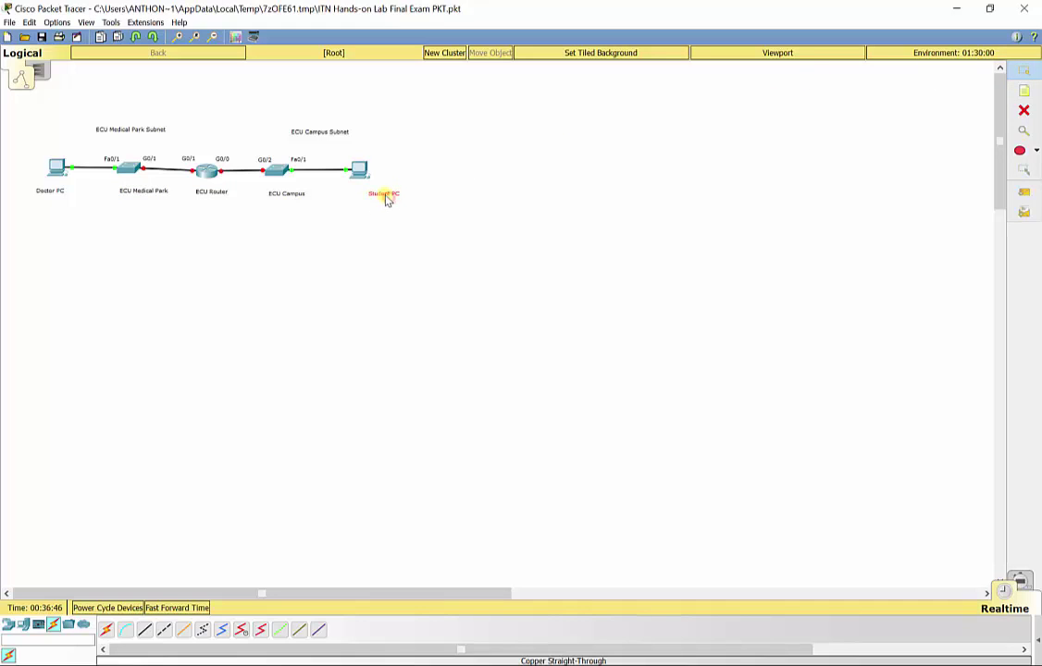
- Drag each label into place directly under its device
drag(387, 201, 365, 193)
drag(292, 197, 285, 189)
drag(222, 194, 139, 183)
drag(65, 198, 71, 188)
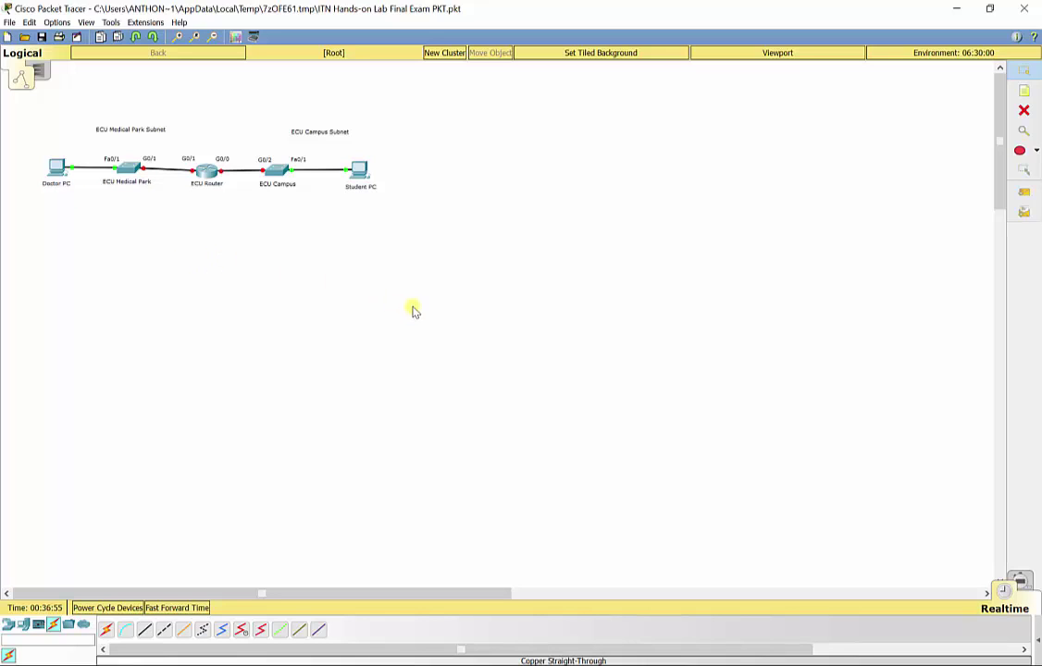
- Draw a red-outlined ellipse around the ECU Campus subnet
click(1036, 150)
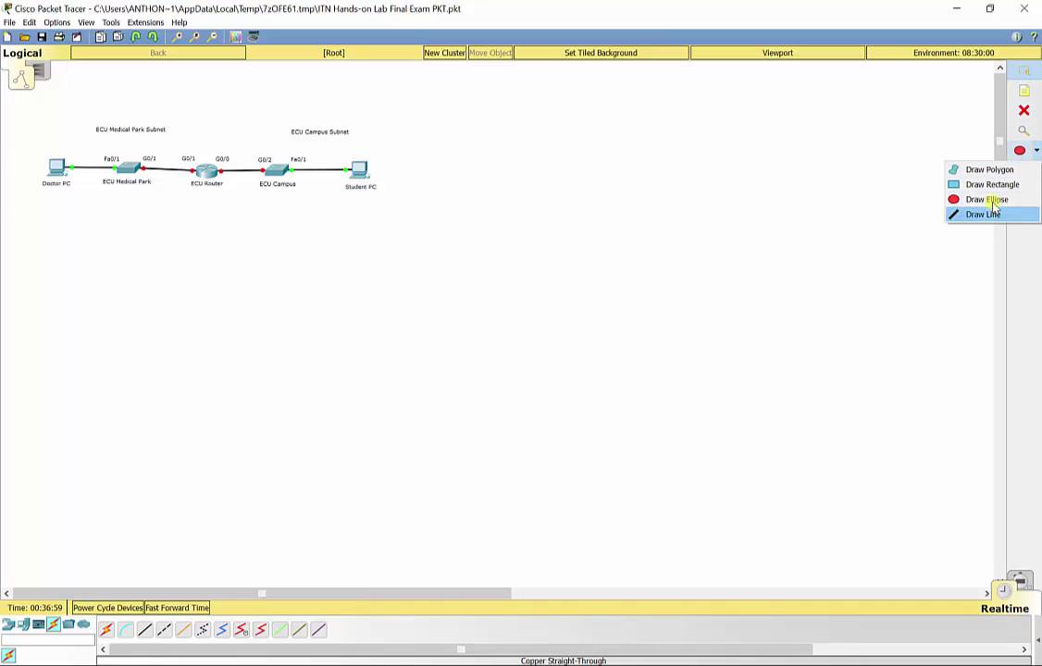
click(988, 200)
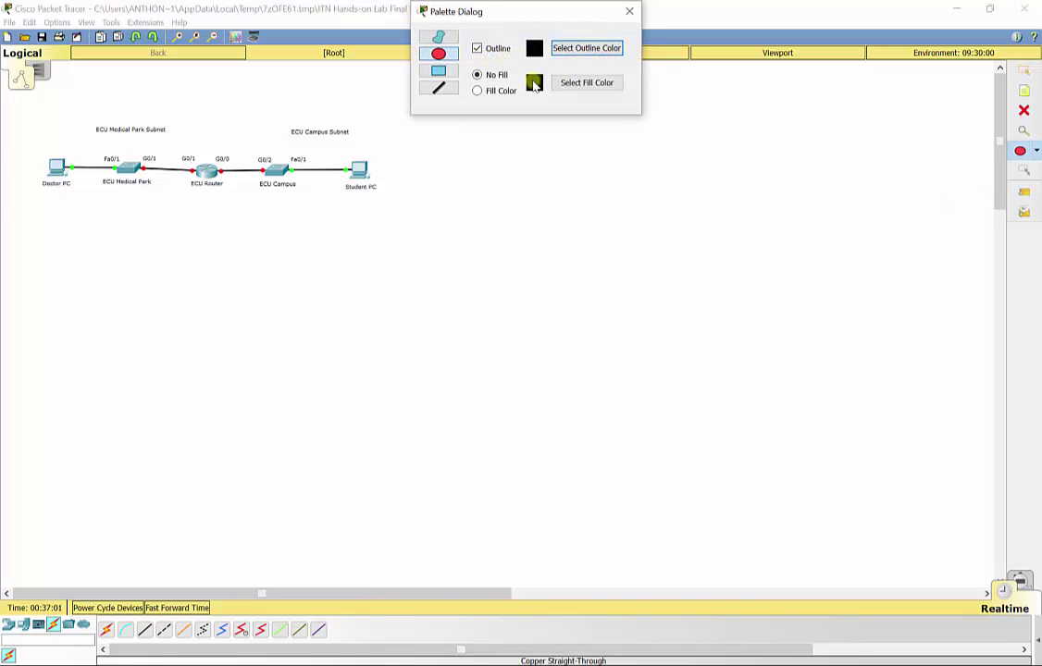
click(578, 48)
drag(602, 250, 653, 227)
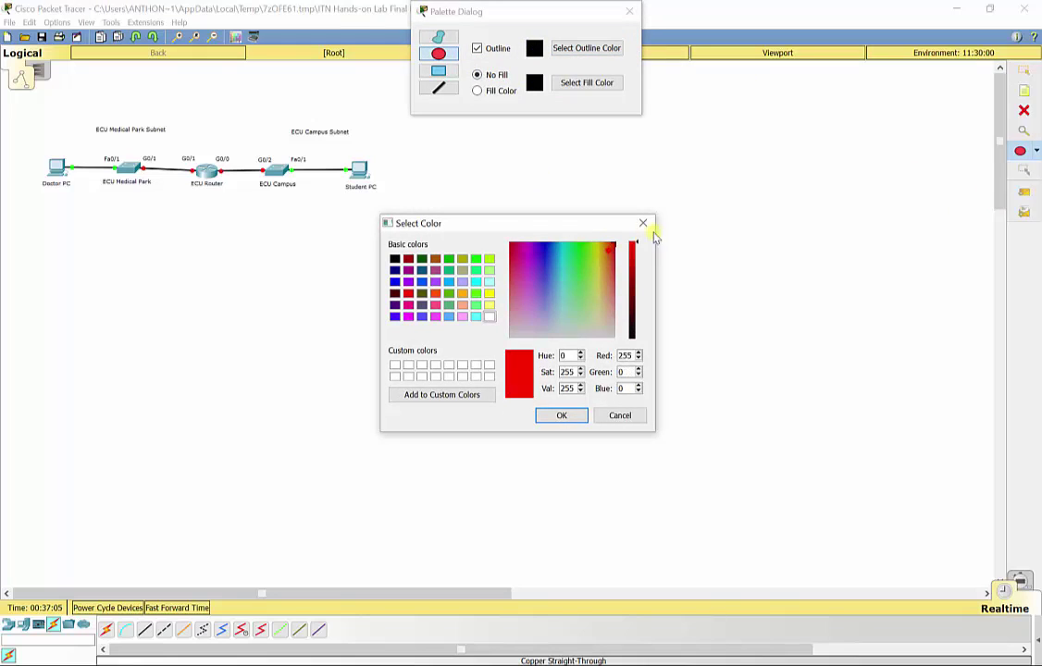
click(571, 415)
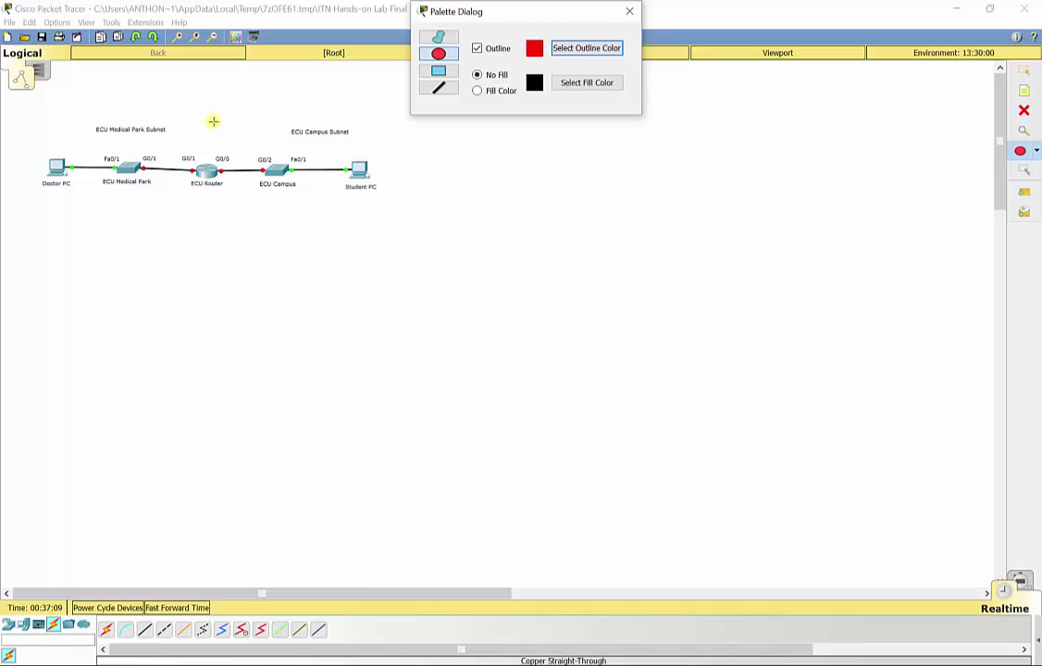
drag(211, 118, 399, 216)
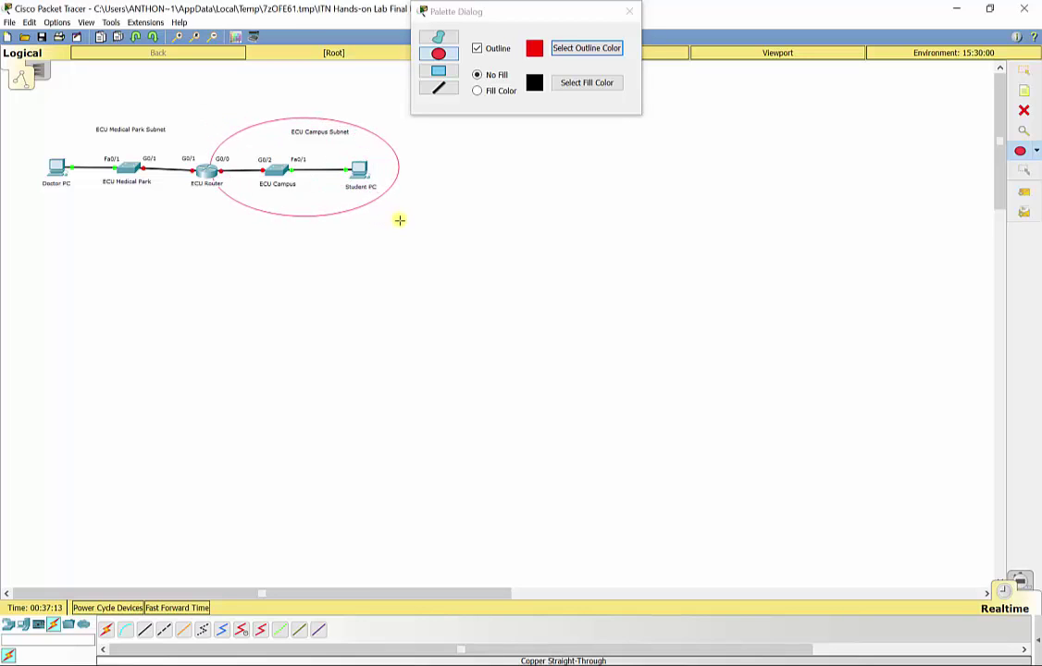
- Draw a blue-outlined ellipse around the ECU Medical Park subnet and close the drawing palette
click(535, 52)
click(582, 49)
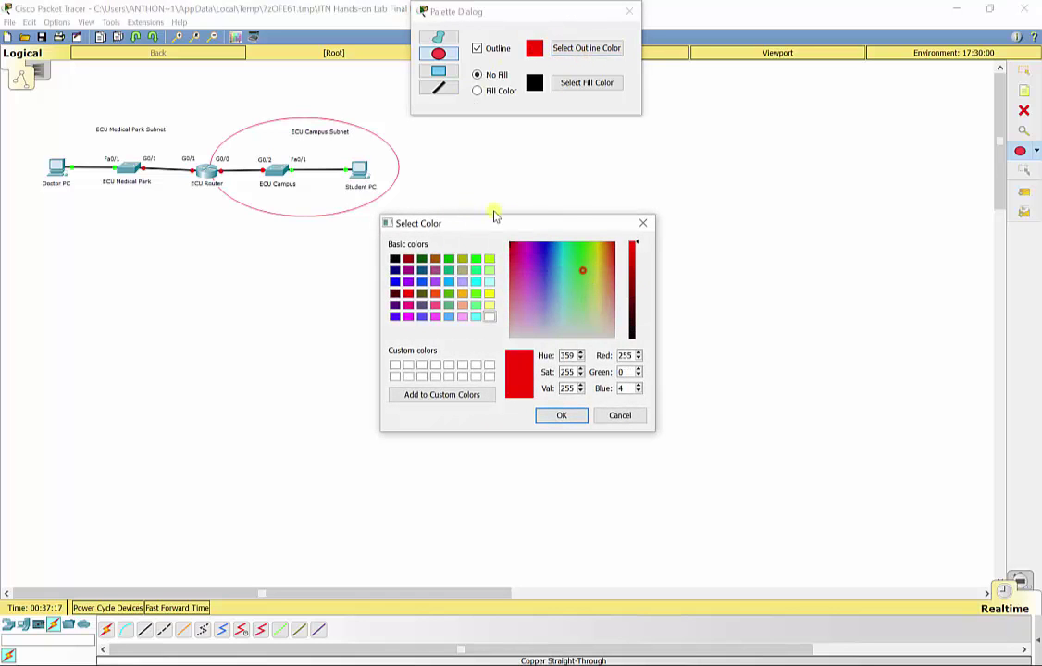
click(547, 248)
click(565, 416)
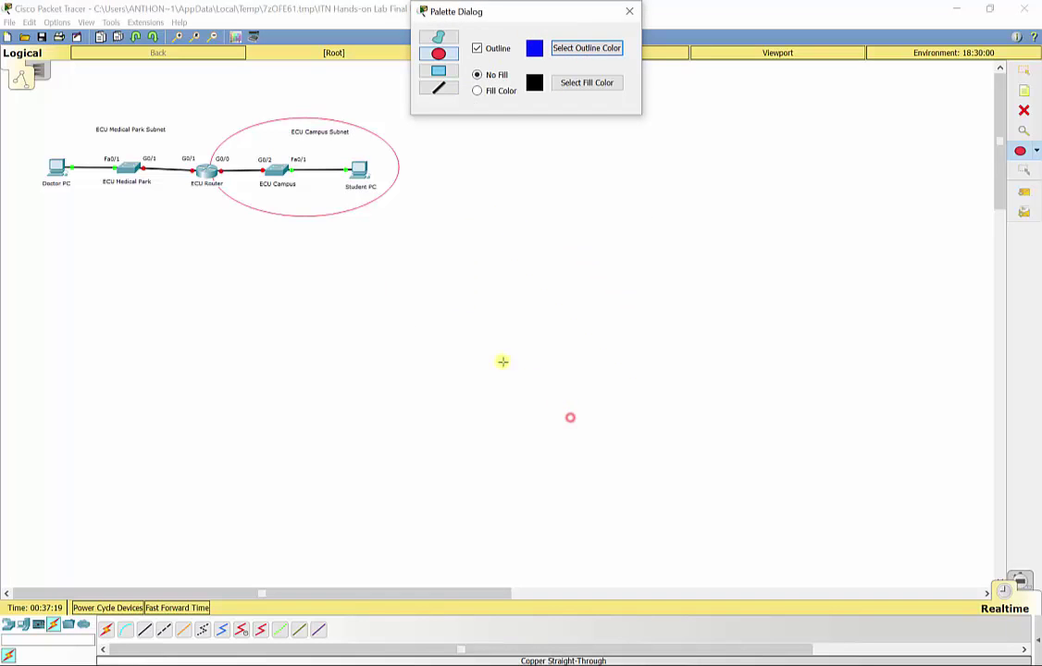
drag(25, 106, 206, 229)
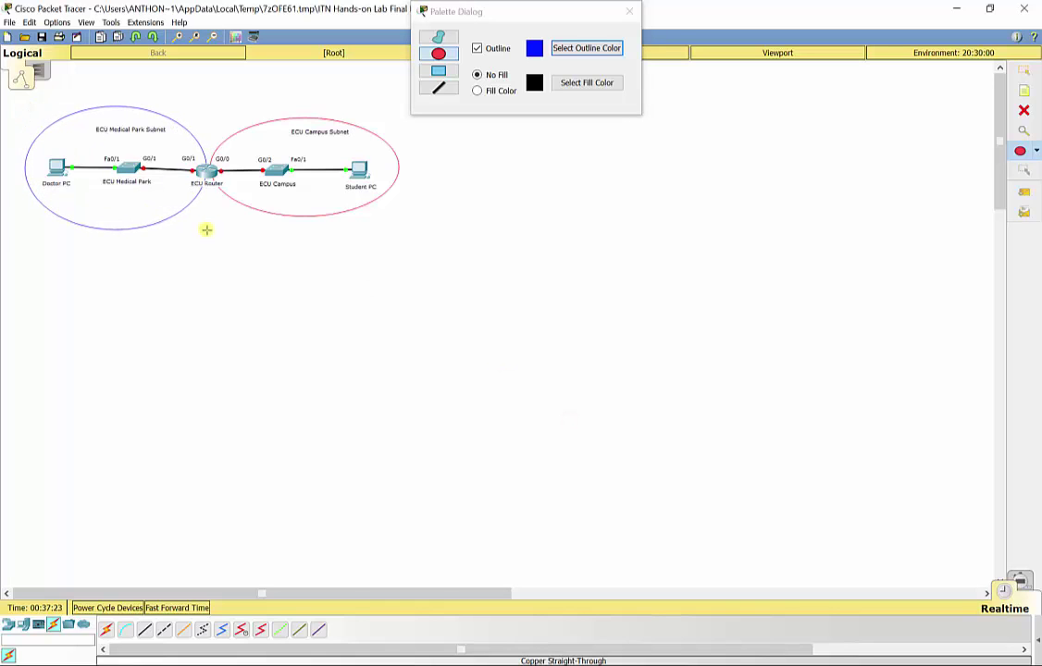
click(629, 11)
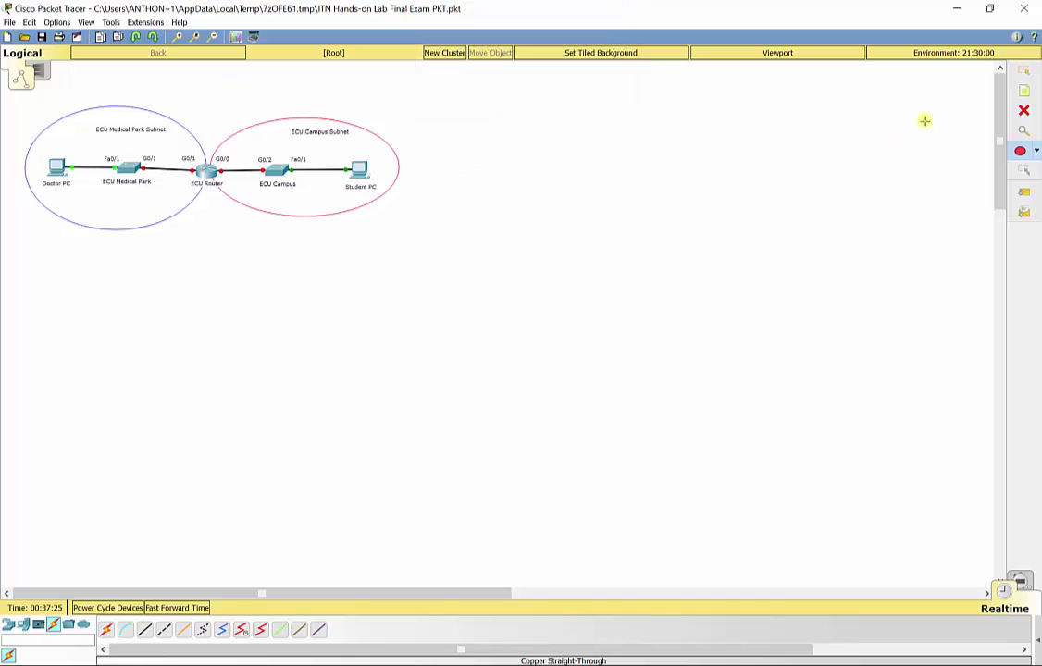
key(Escape)
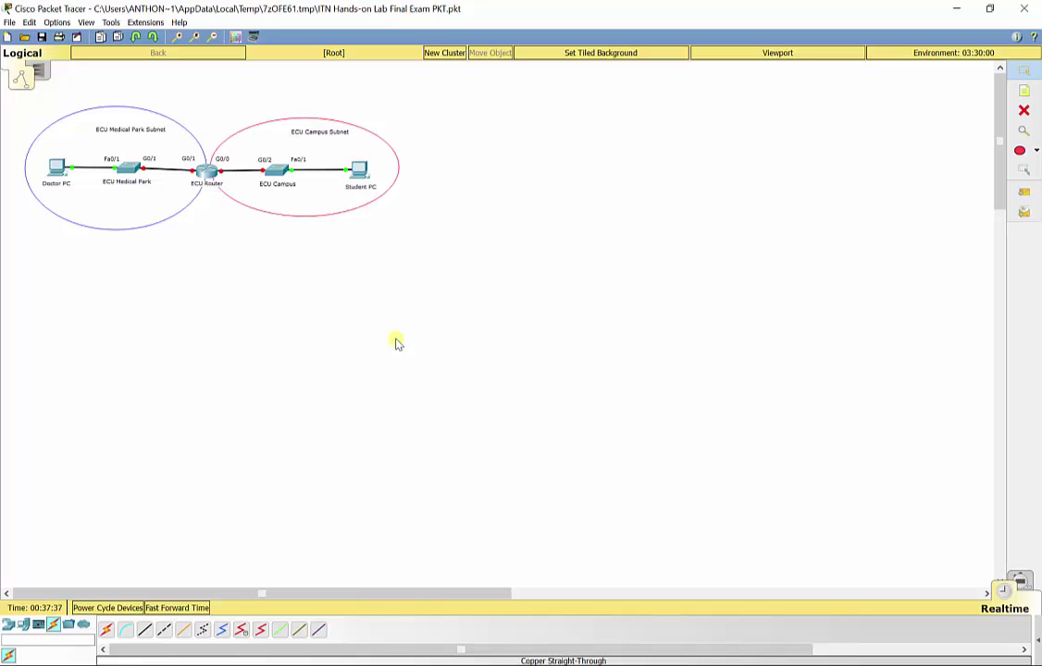
- In the ECU Router's CLI, enter privileged mode (en) and global configuration (config t)
click(206, 170)
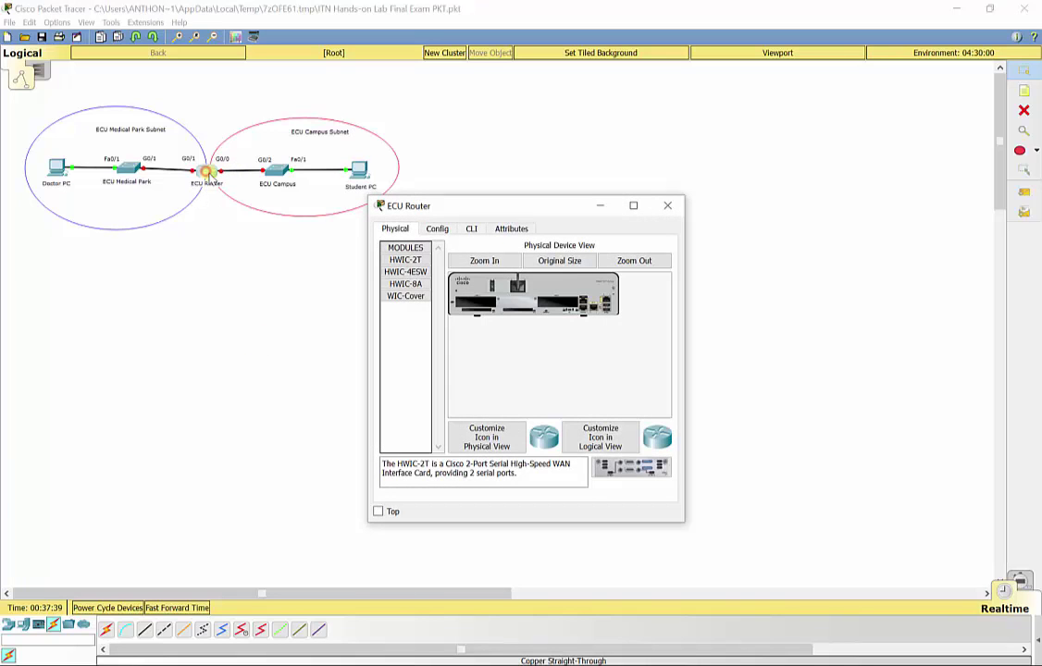
click(472, 228)
key(Return)
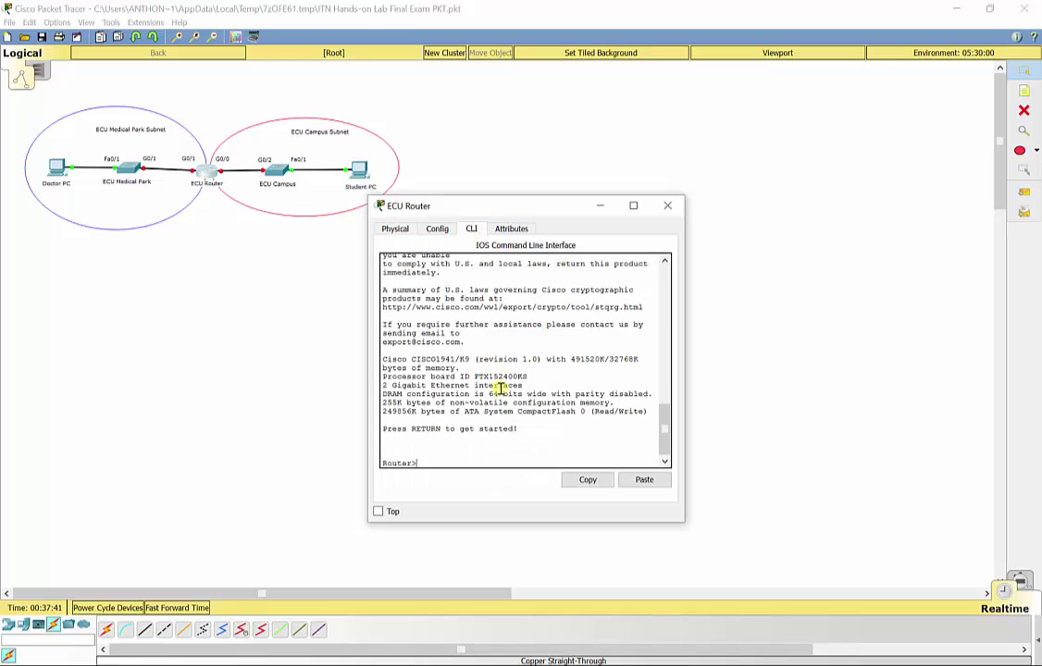
text(en)
key(Return)
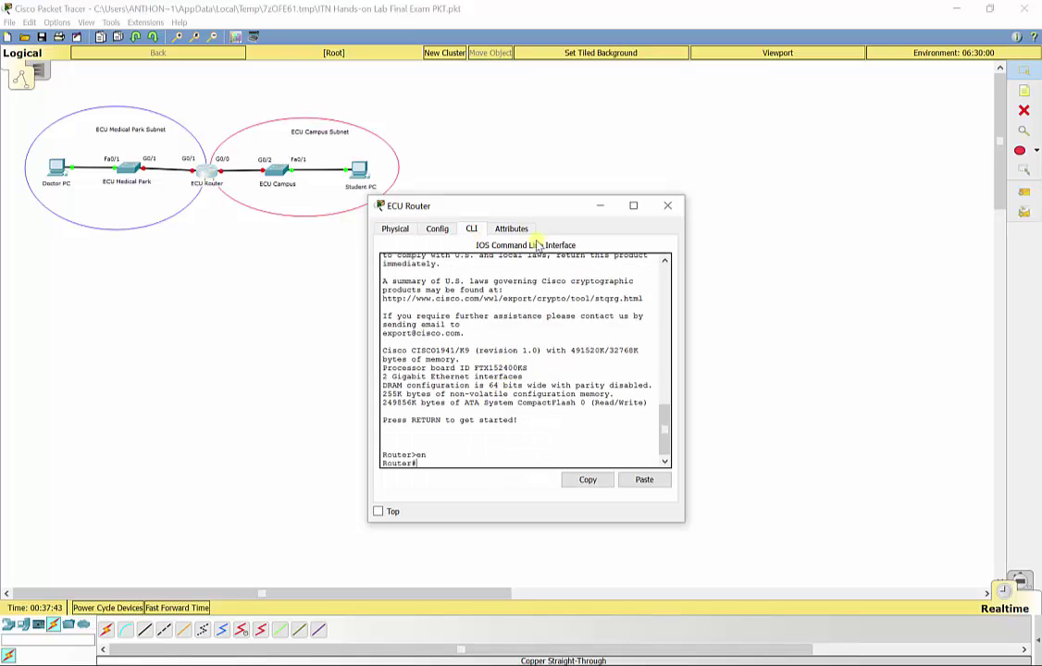
drag(520, 211, 580, 60)
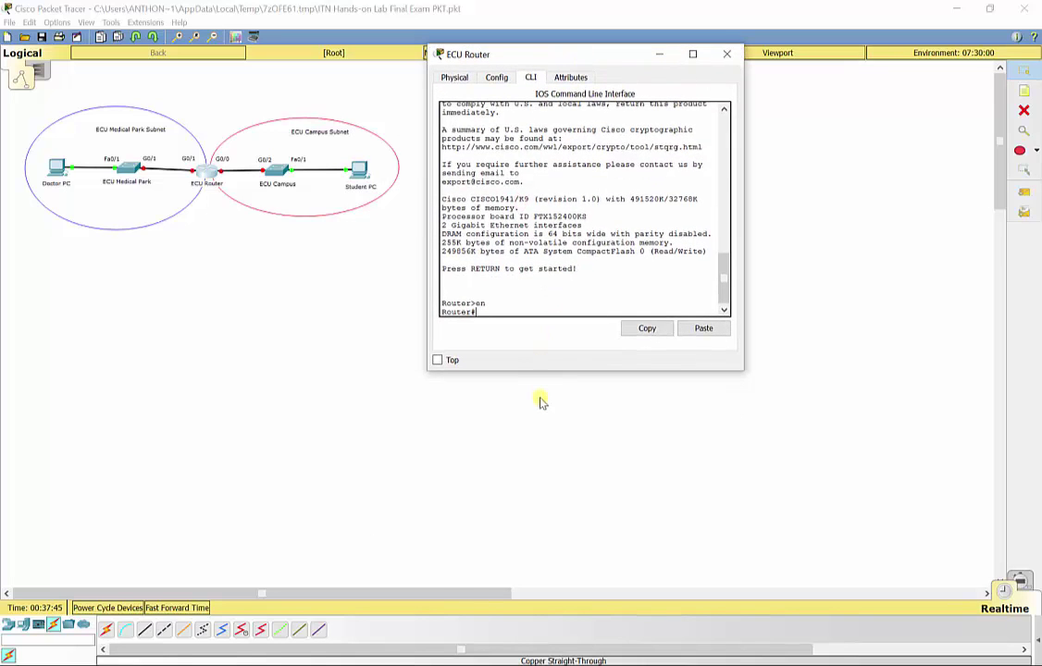
text(config t)
key(Return)
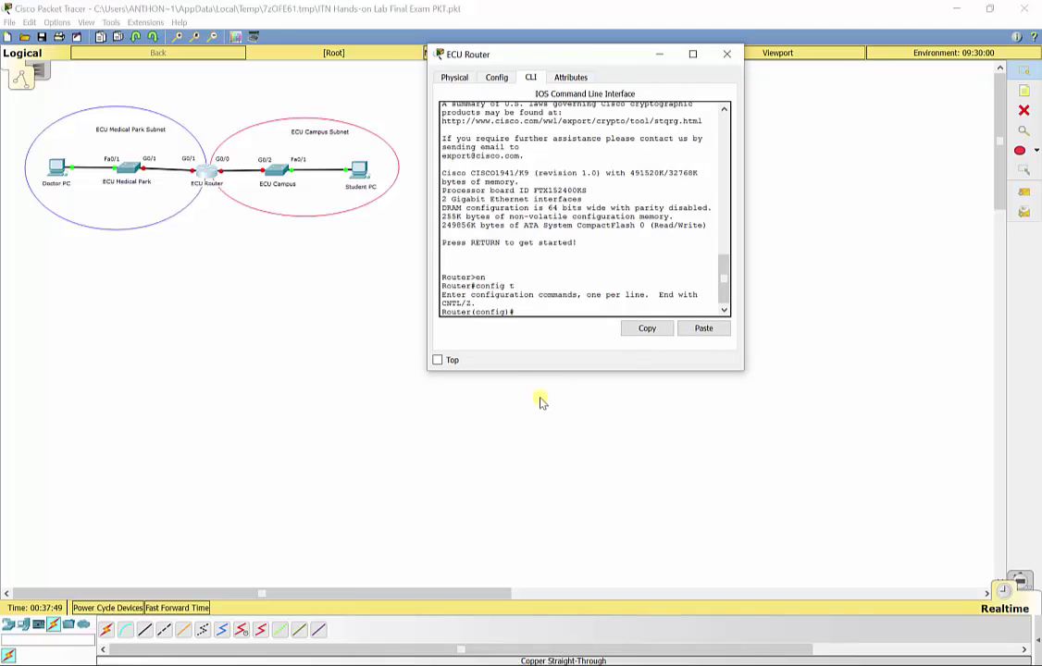
- Set hostname ECURouter and an enable secret, then begin line console 0
text(hostname ECURouter)
key(Return)
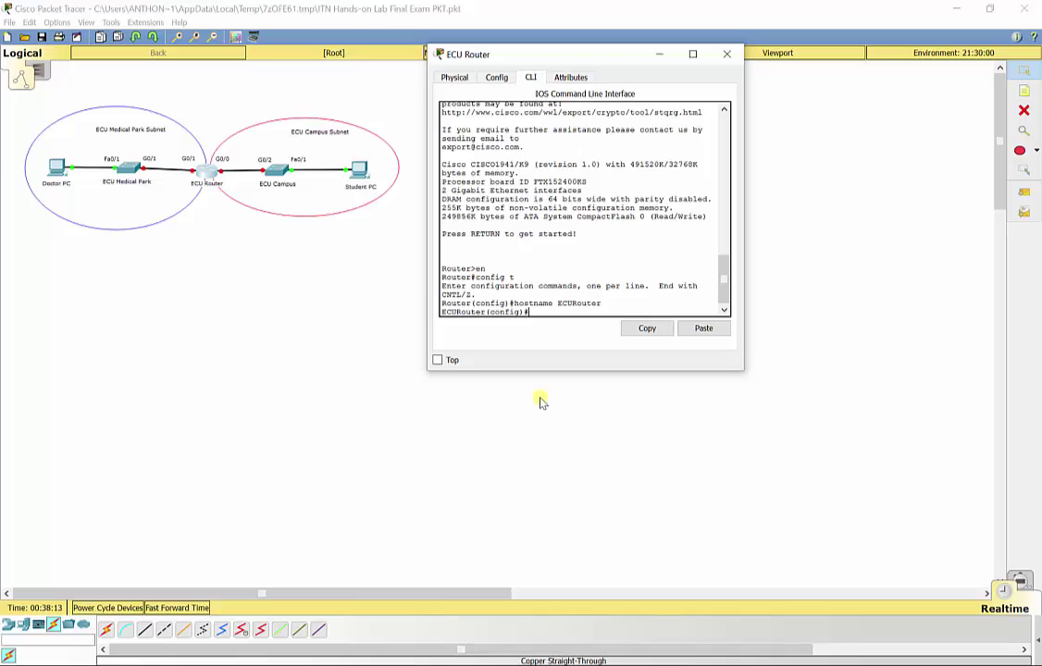
text(enable secret final)
key(Return)
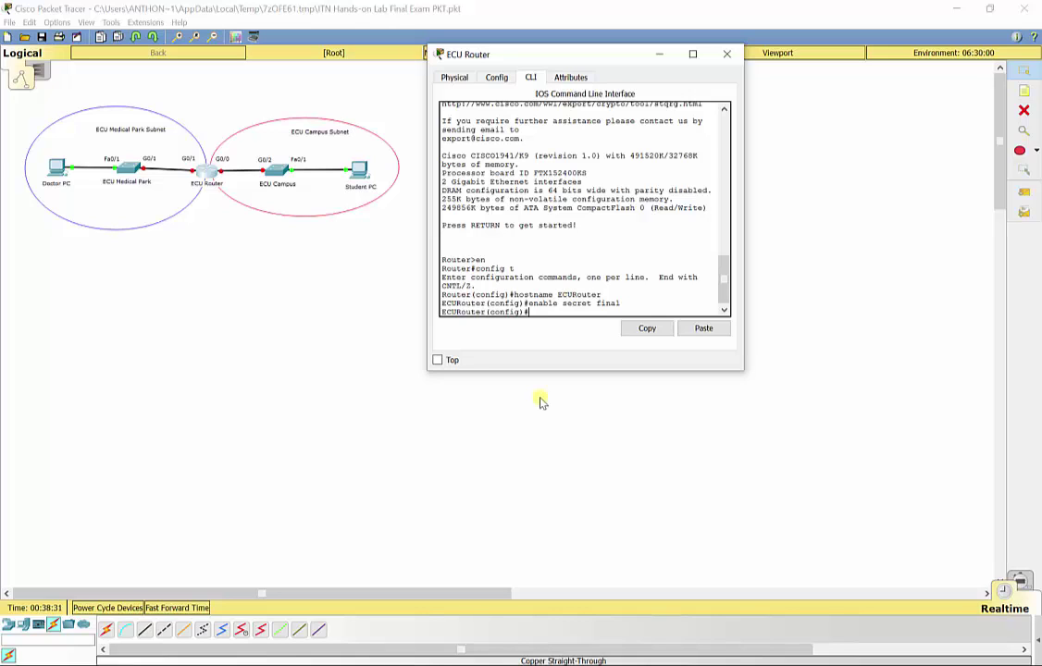
text(line console 0)
- Give console line 0 a password and require login
key(Return)
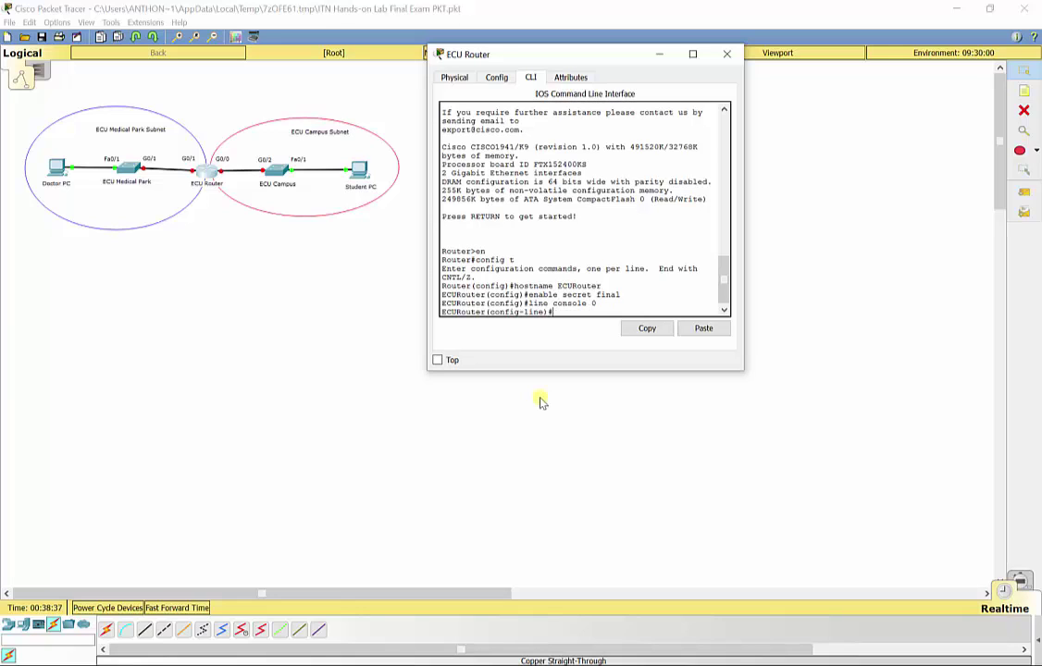
text(password networking)
key(Return)
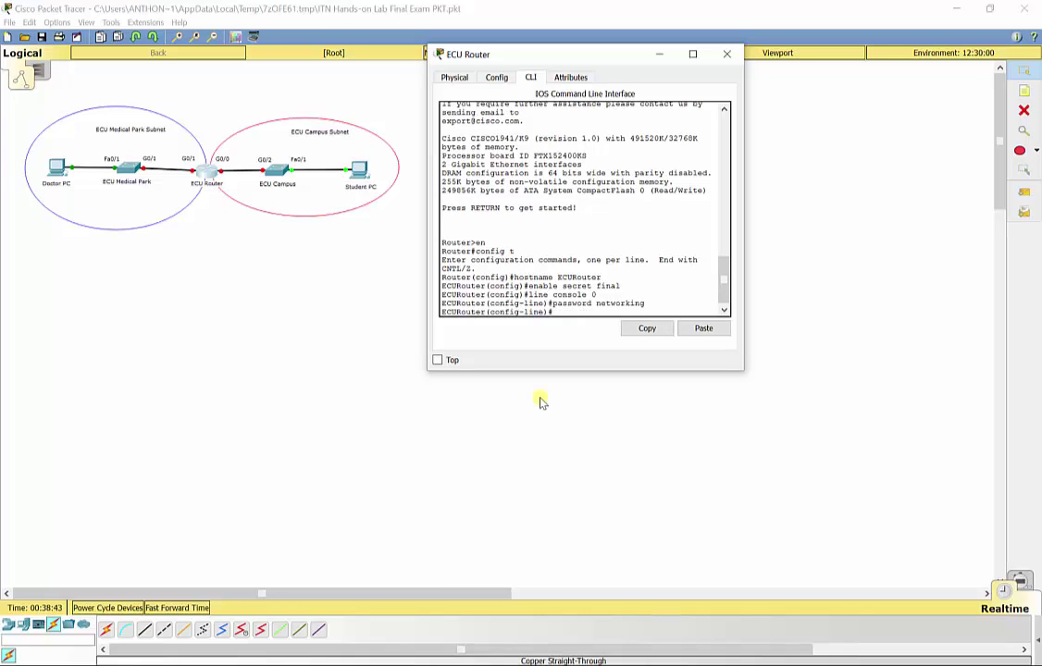
text(login)
key(Return)
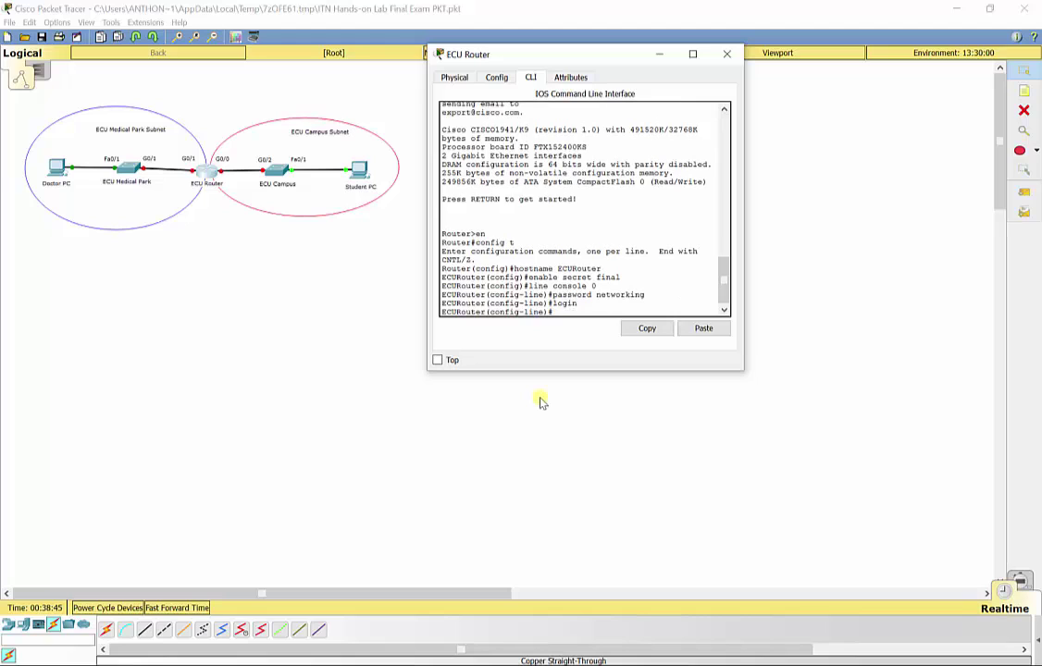
text(exit)
key(Return)
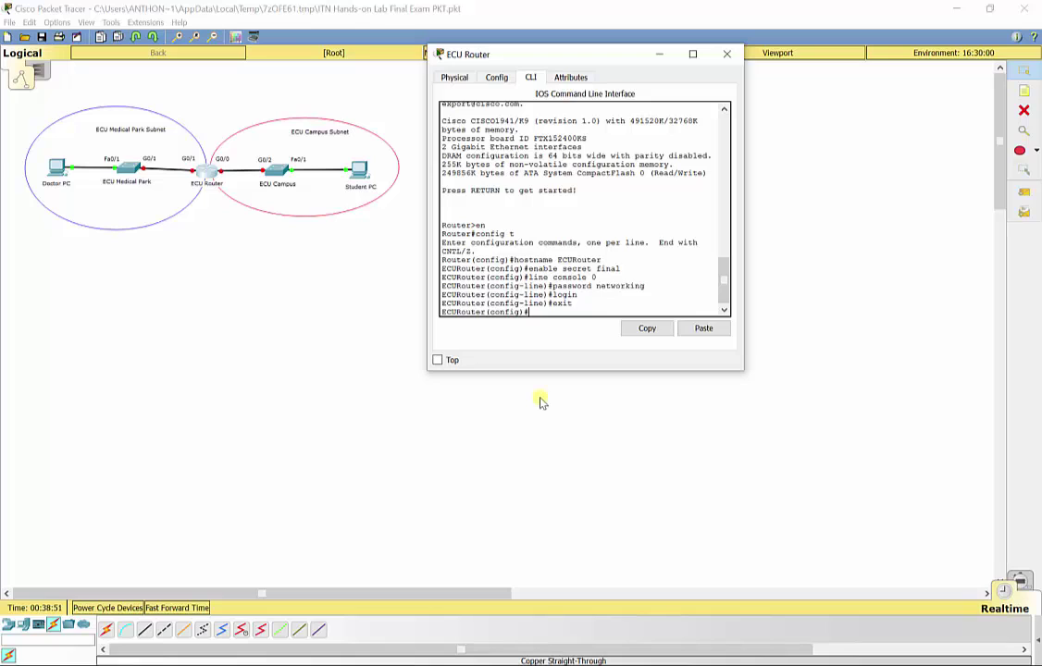
- Give vty lines 0 4 the same password and require login
text(line vty 0 4)
key(Return)
text(pa)
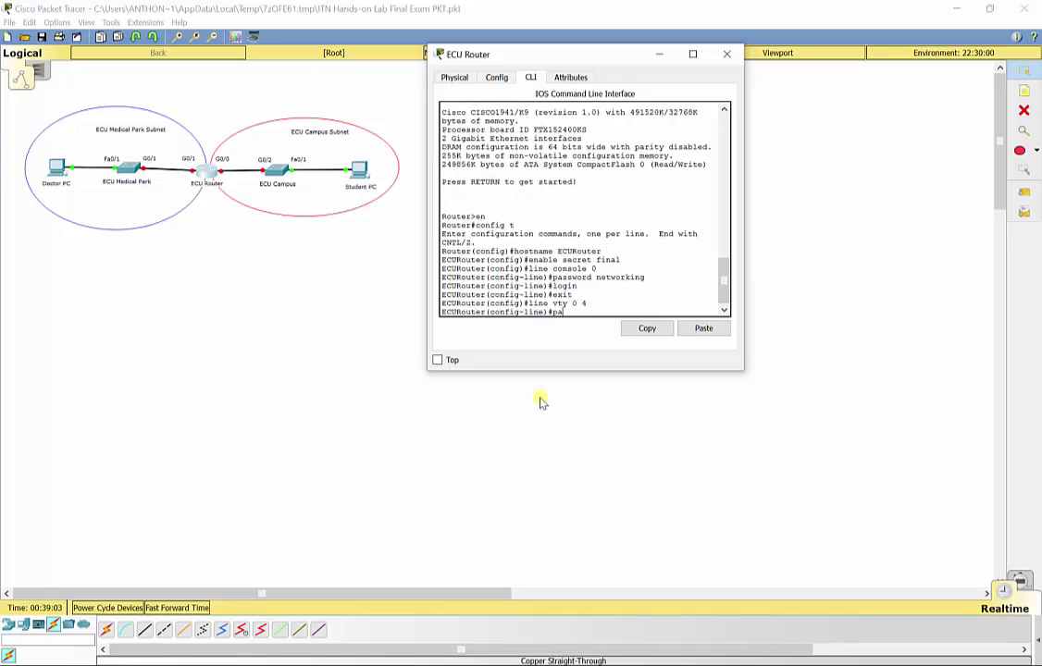
text(ssword networking)
key(Return)
text(login)
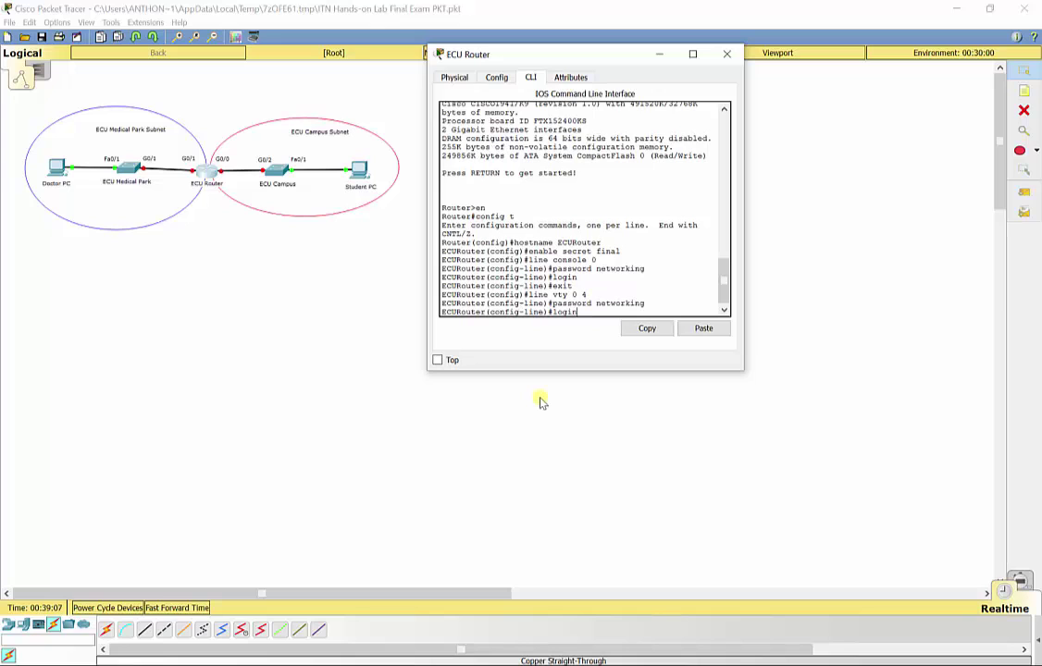
key(Return)
text(exit)
key(Return)
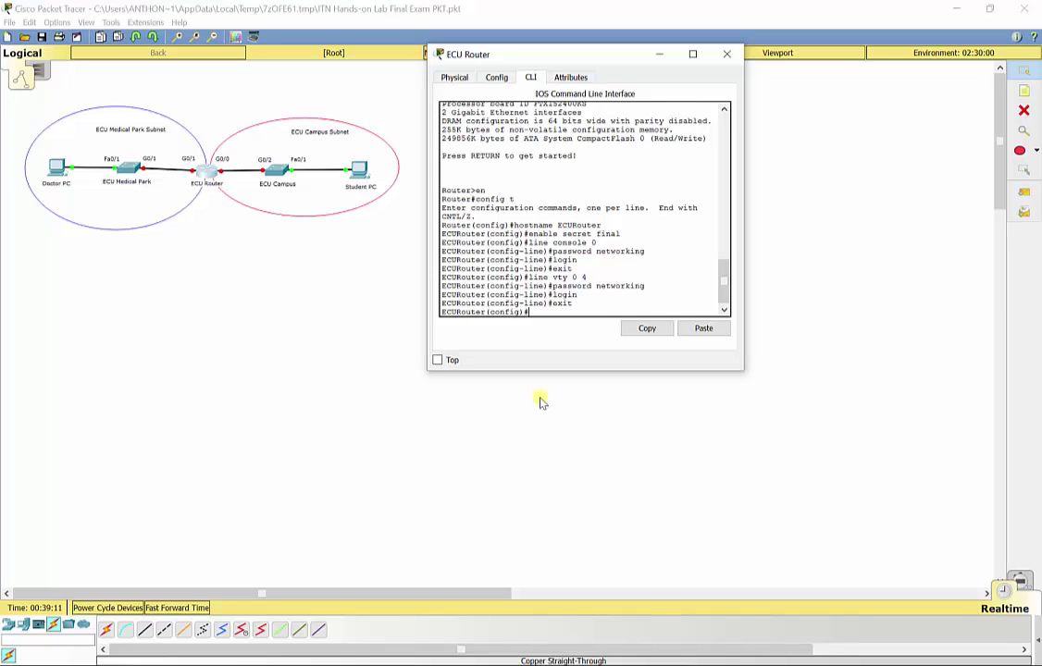
- Set the MOTD banner to "This is the networking final exam."
text(banner motd "This is the networki)
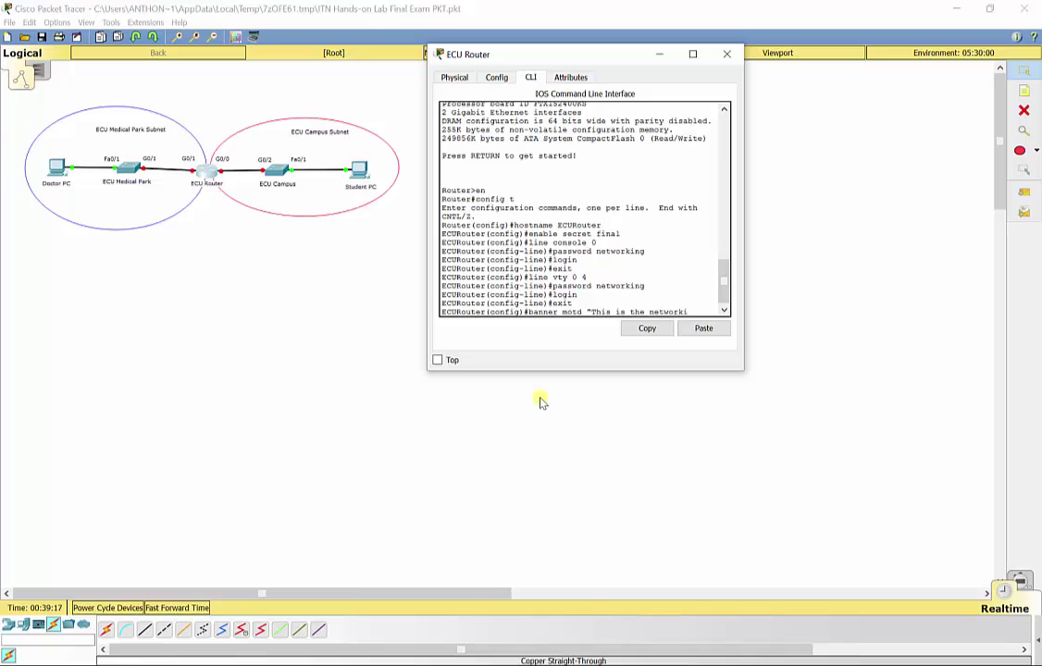
text(ng final exam)
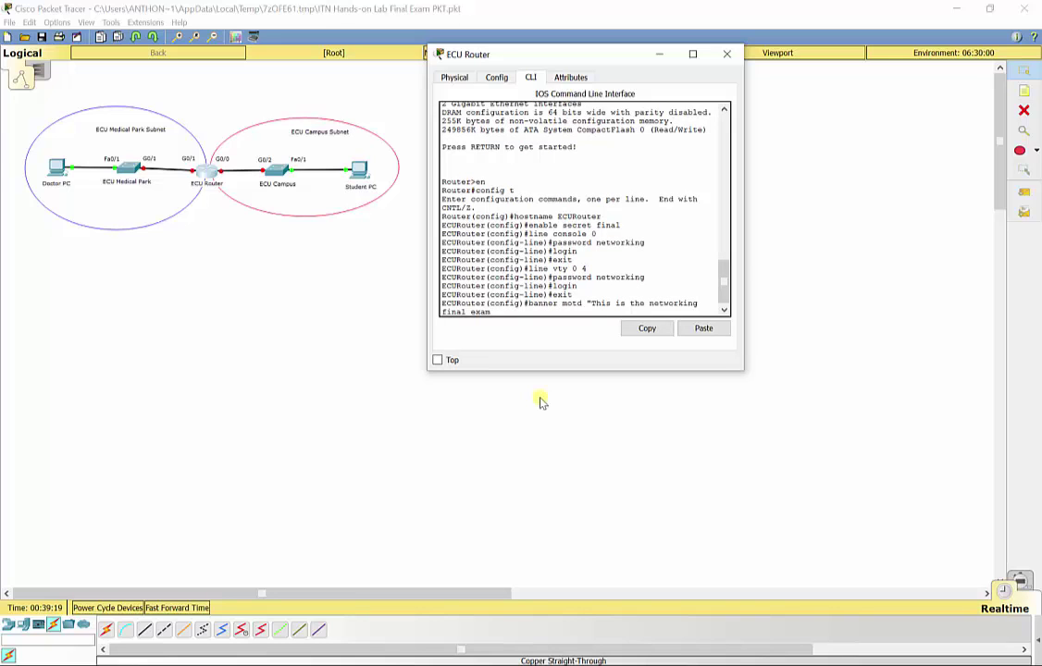
text(.")
key(Return)
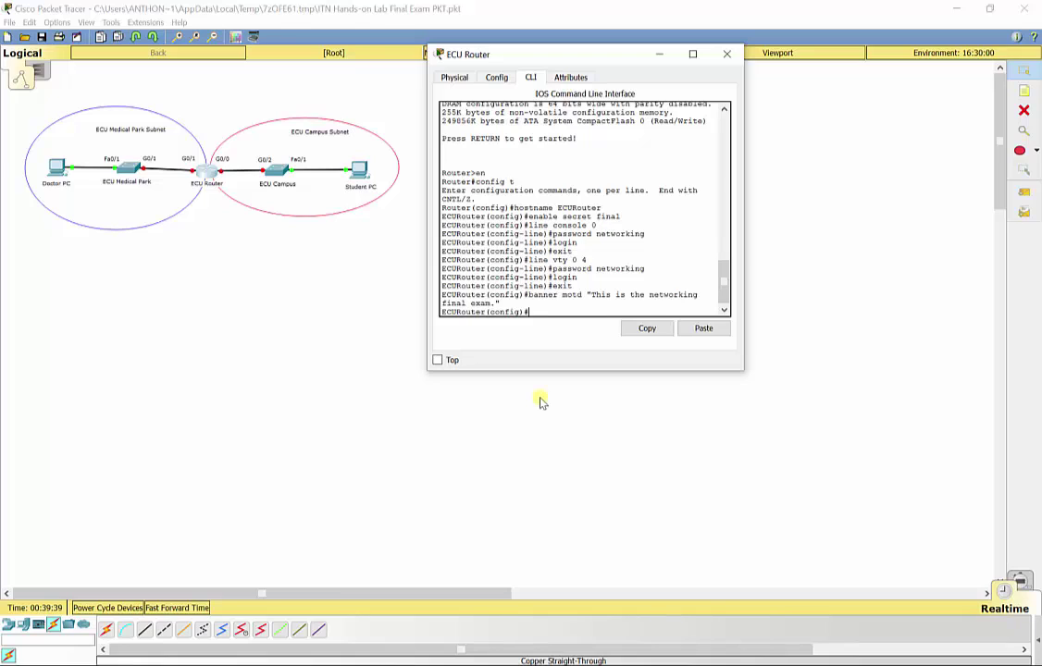
text(int g0/0)
- Give G0/0 address 209.165.202.190 255.255.255.192, description 'Connection to ECU Campus Switch', and no shut
key(Return)
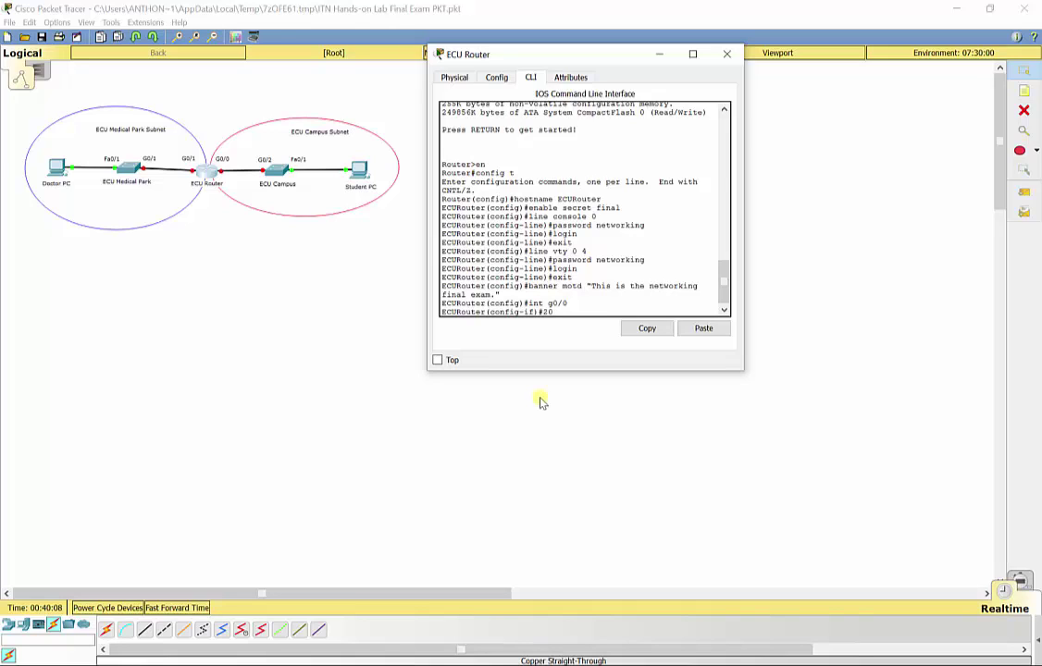
text(ip add 209.165.202.190 255)
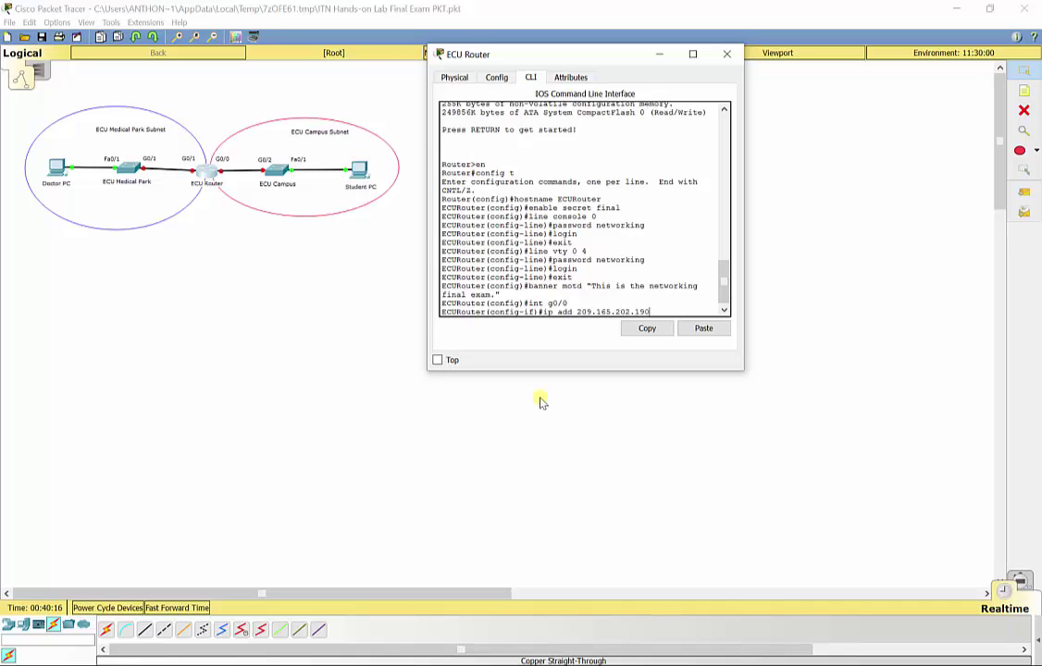
text(.255.255.192)
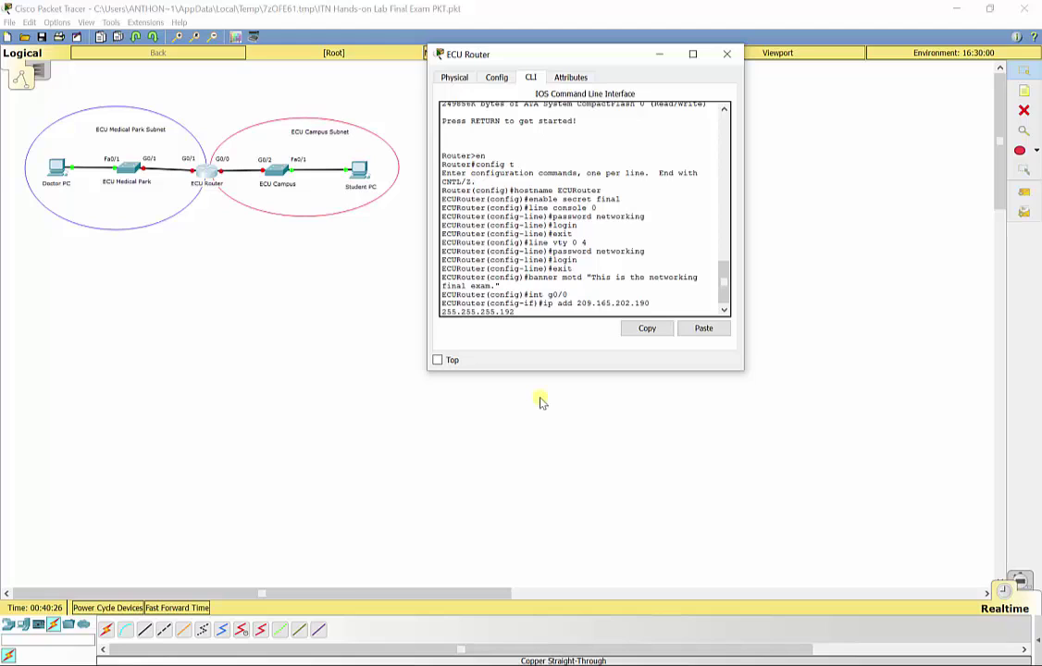
key(Return)
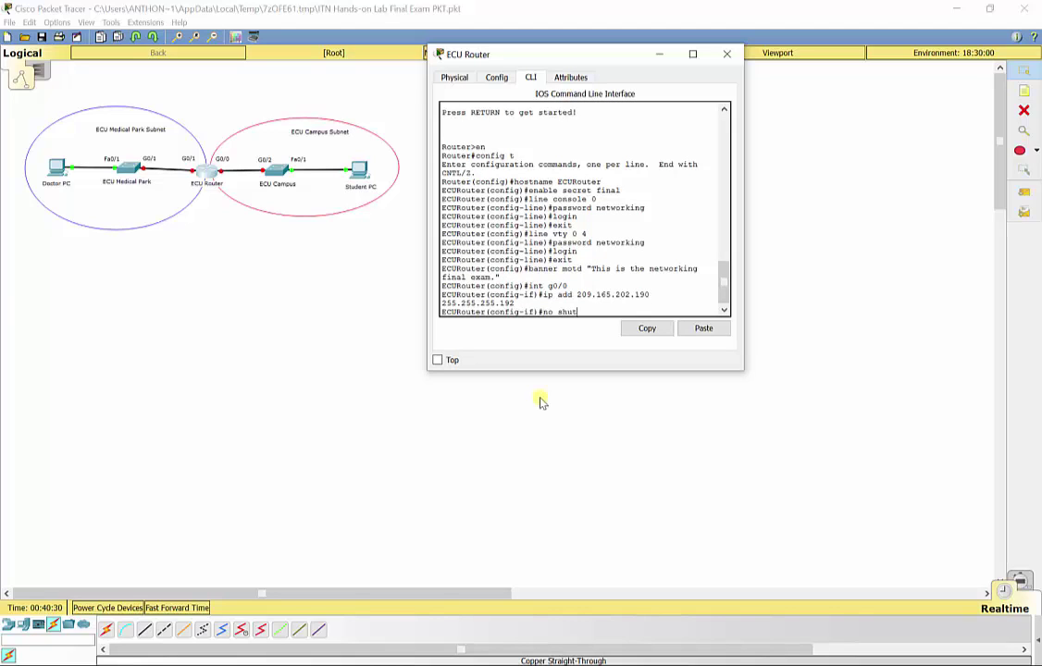
text(description)
text(Connection t)
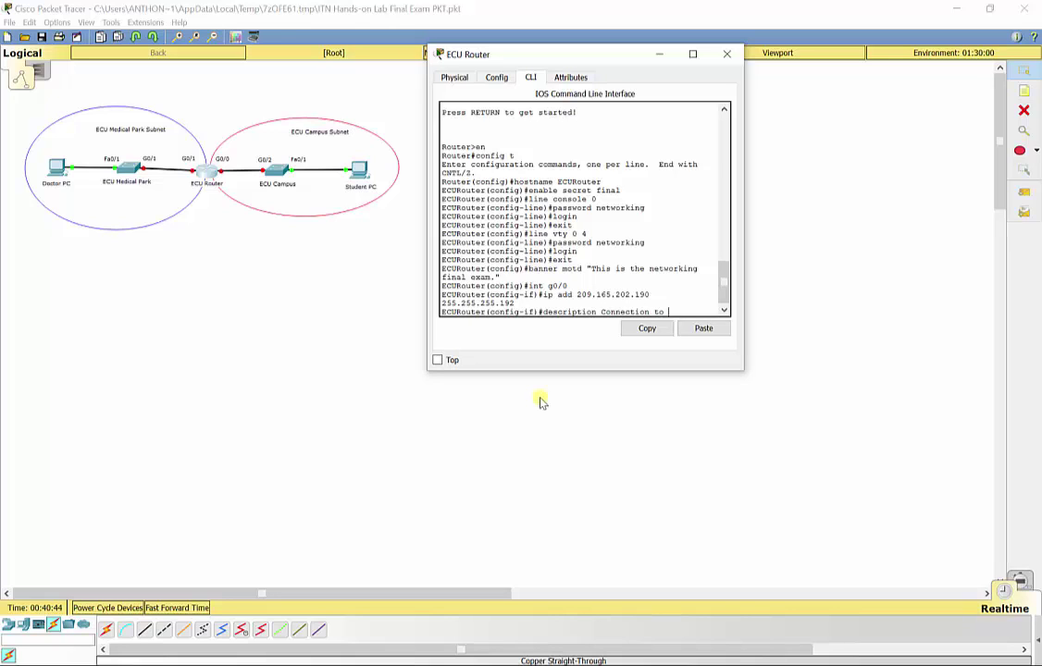
text(o ECU Campus Switch)
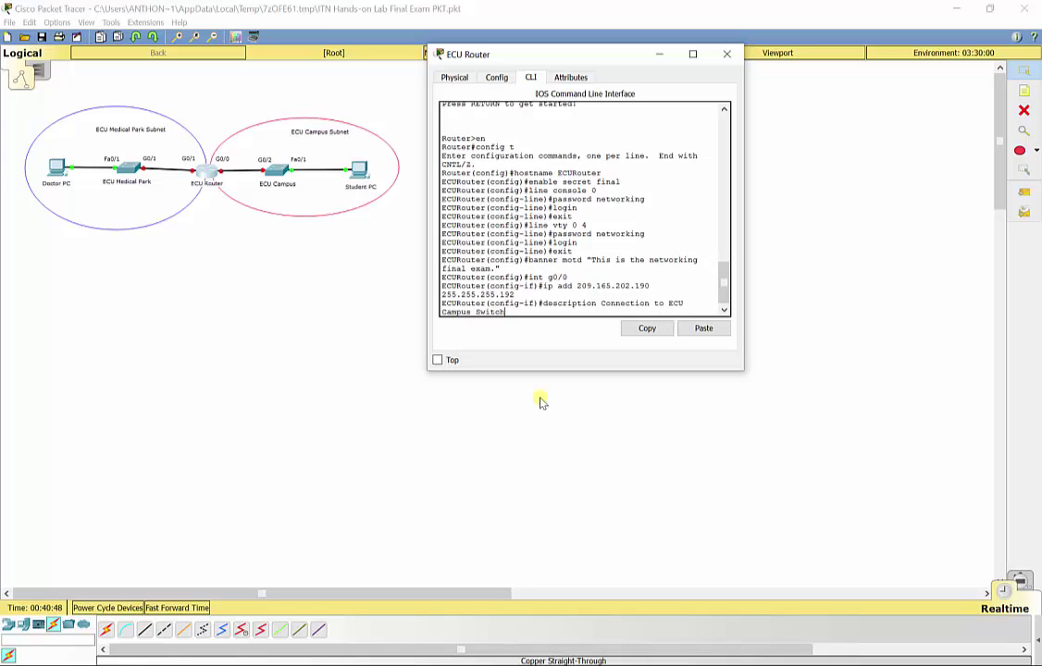
key(Return)
text(no shut)
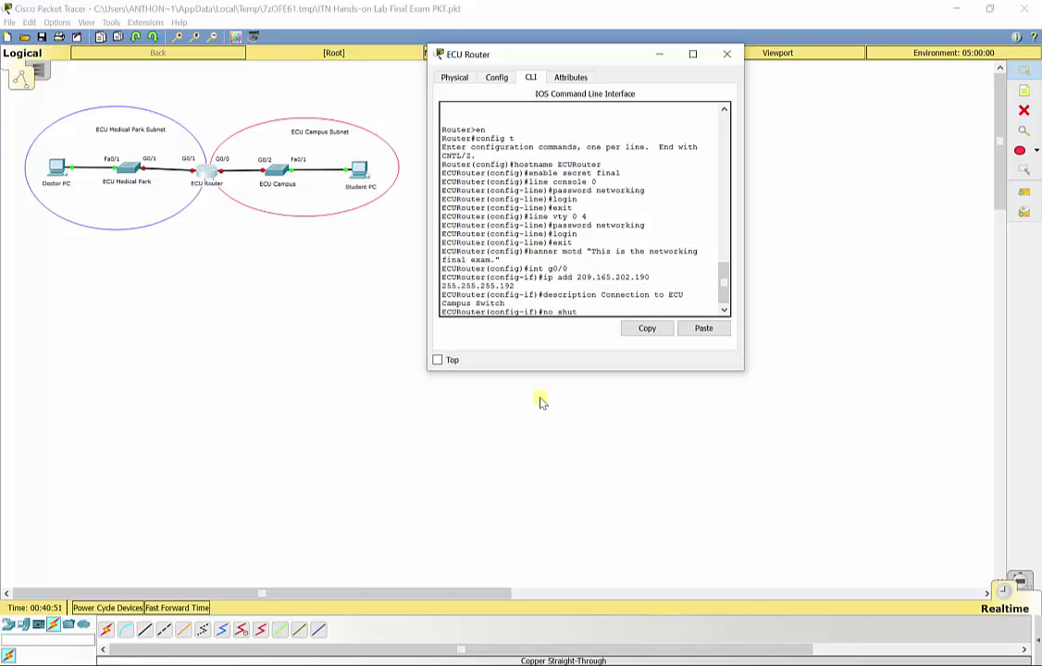
key(Return)
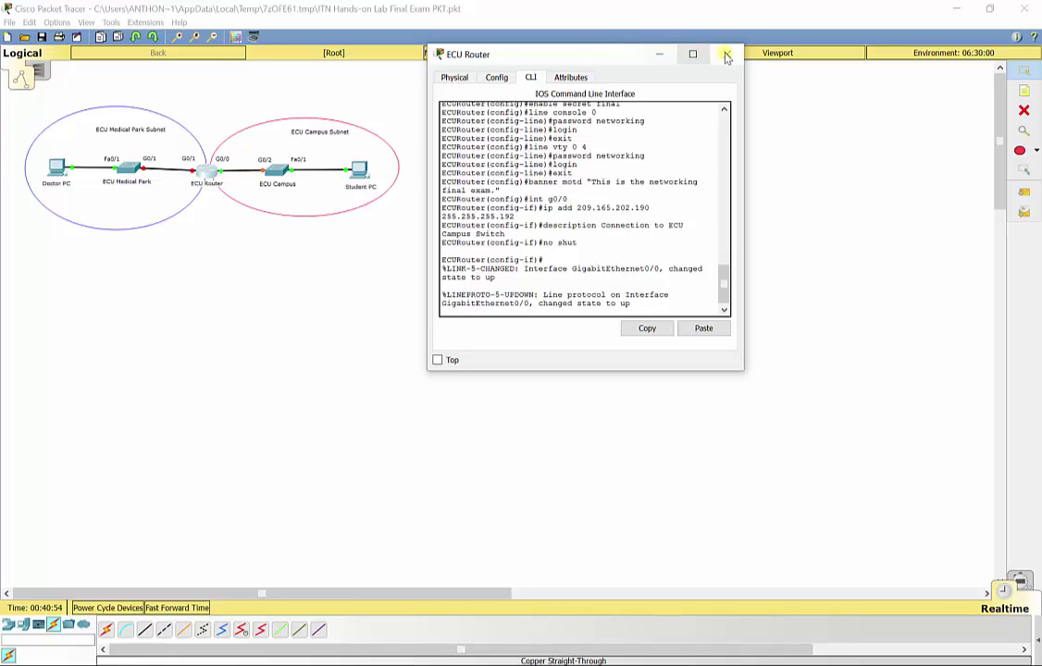
- Switch to interface g0/1 and assign 209.165.202.126 255.255.255.128
text(exit)
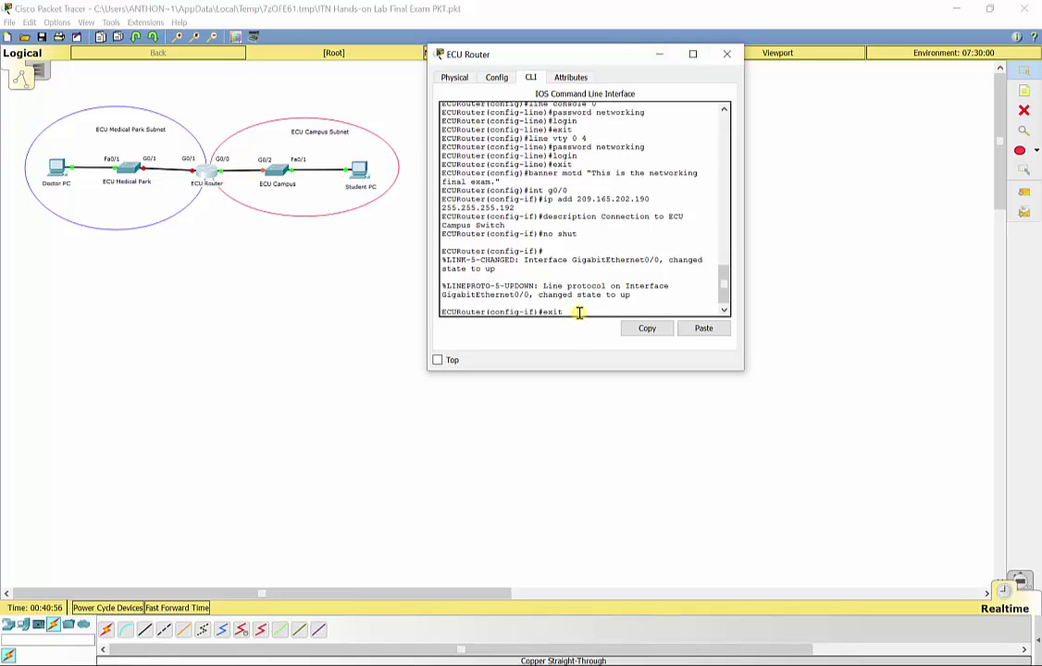
key(Return)
text(int)
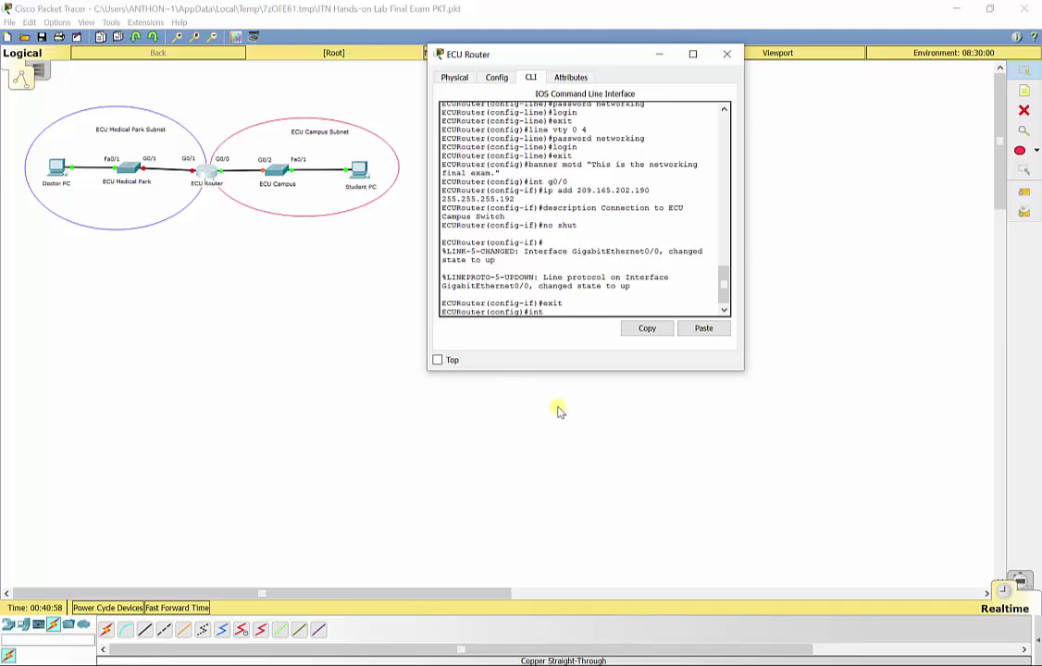
text( g0/1)
key(Return)
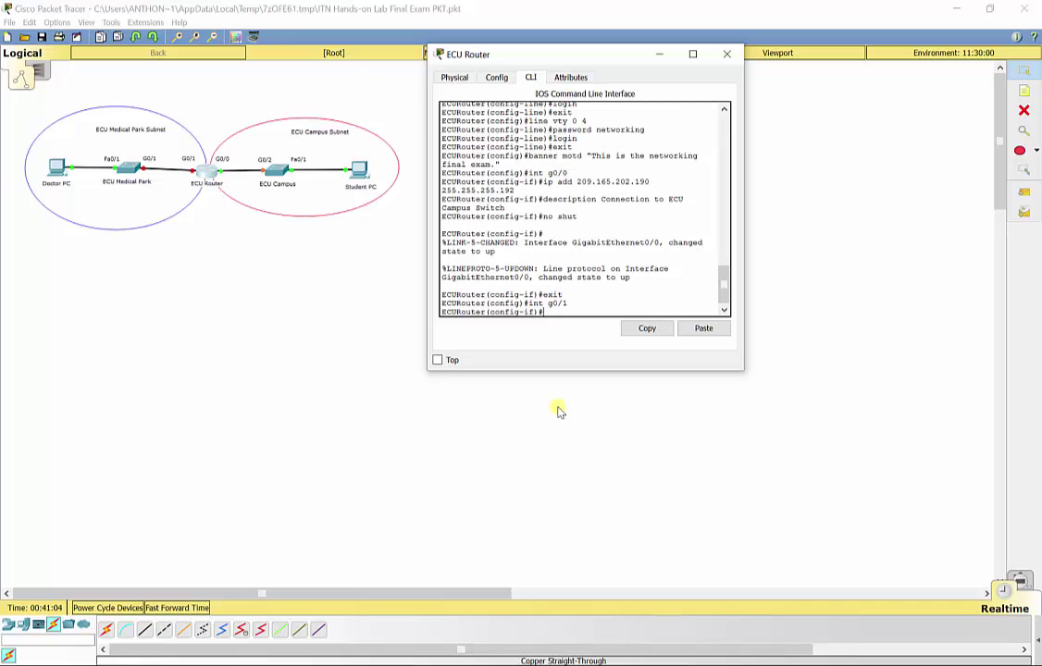
text(ip add)
text(209.165.202./)
key(BackSpace)
text(12)
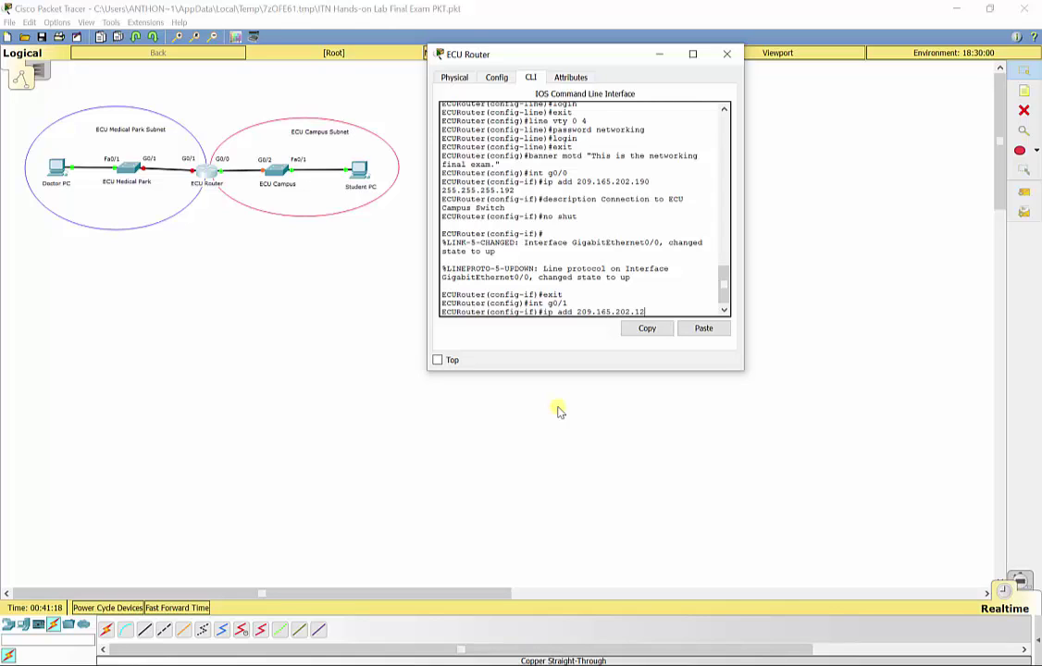
text(6 255.255.255.12)
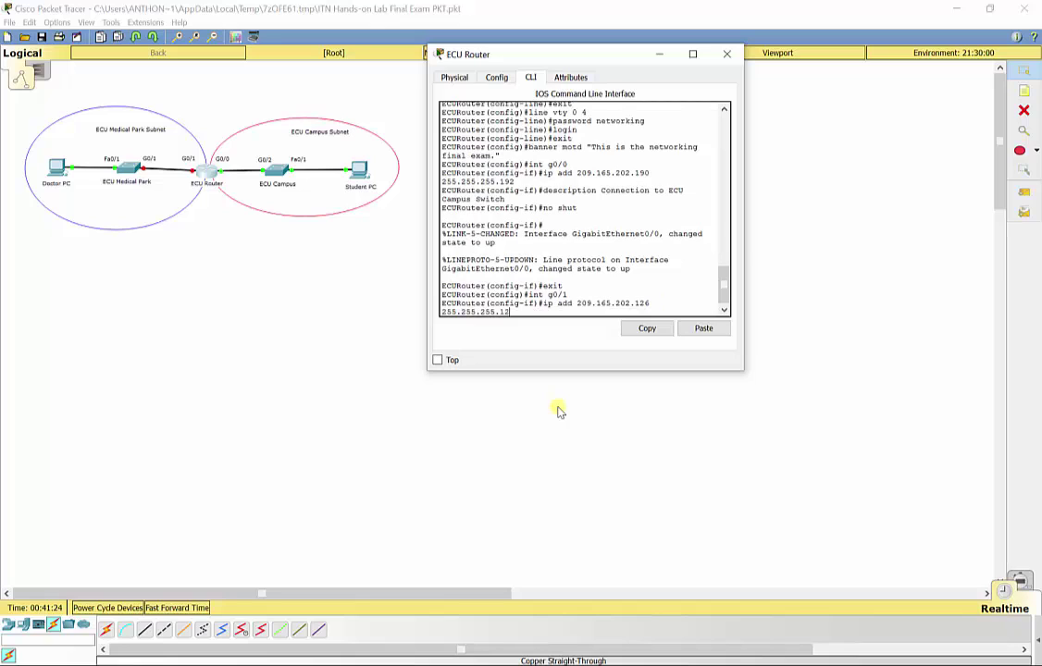
text(8)
key(Return)
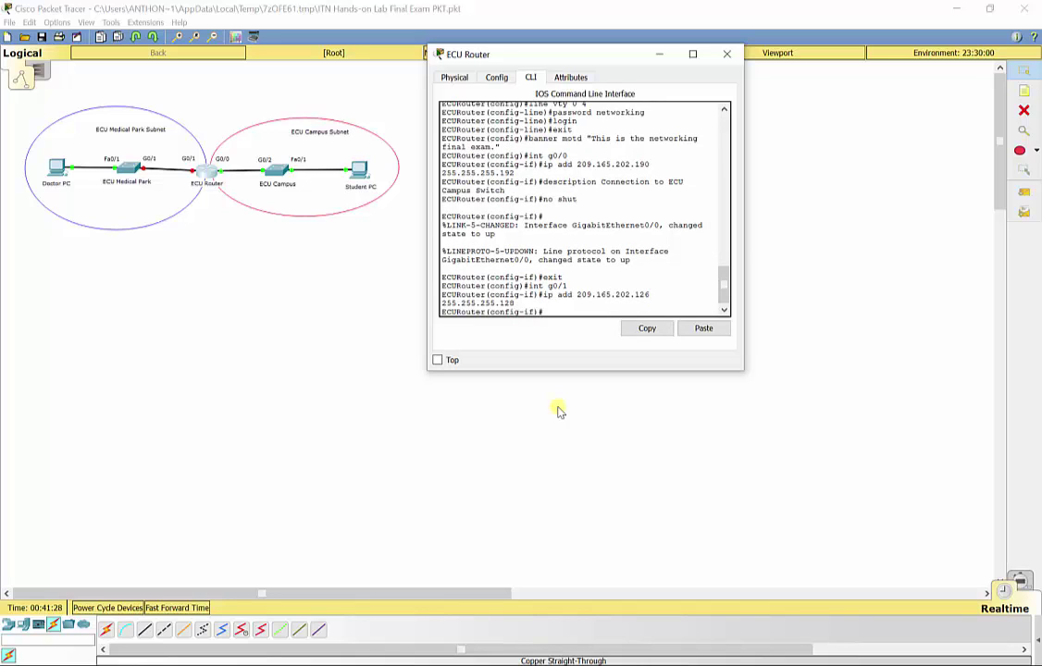
- Describe G0/1 as 'Connection to ECU Medical Park Switch' and bring it up
text(description Connection )
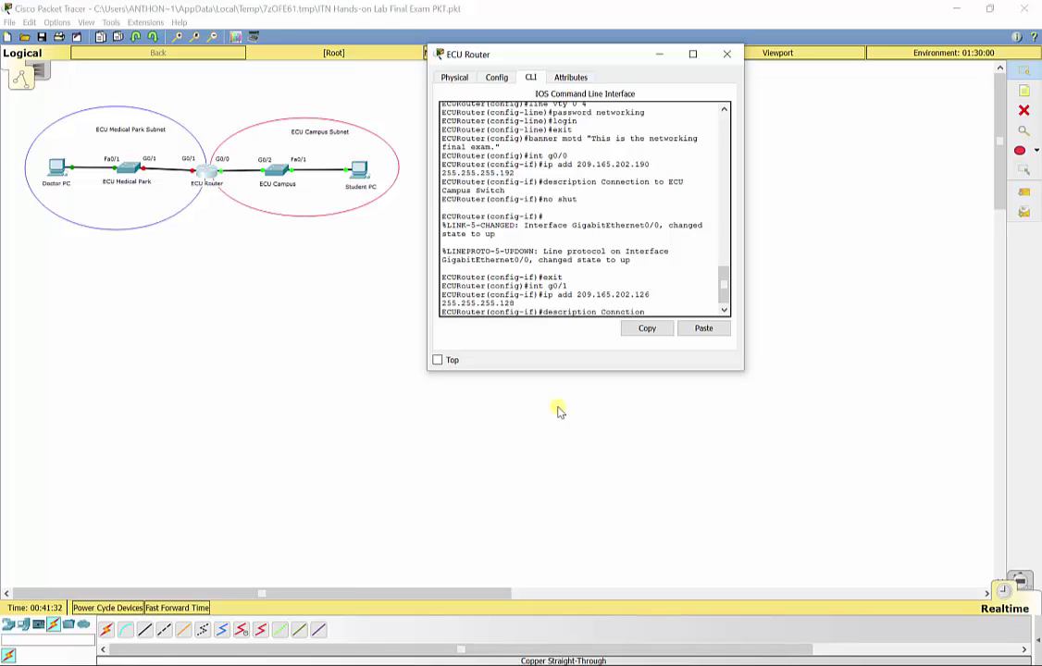
text(to ECU Medical P)
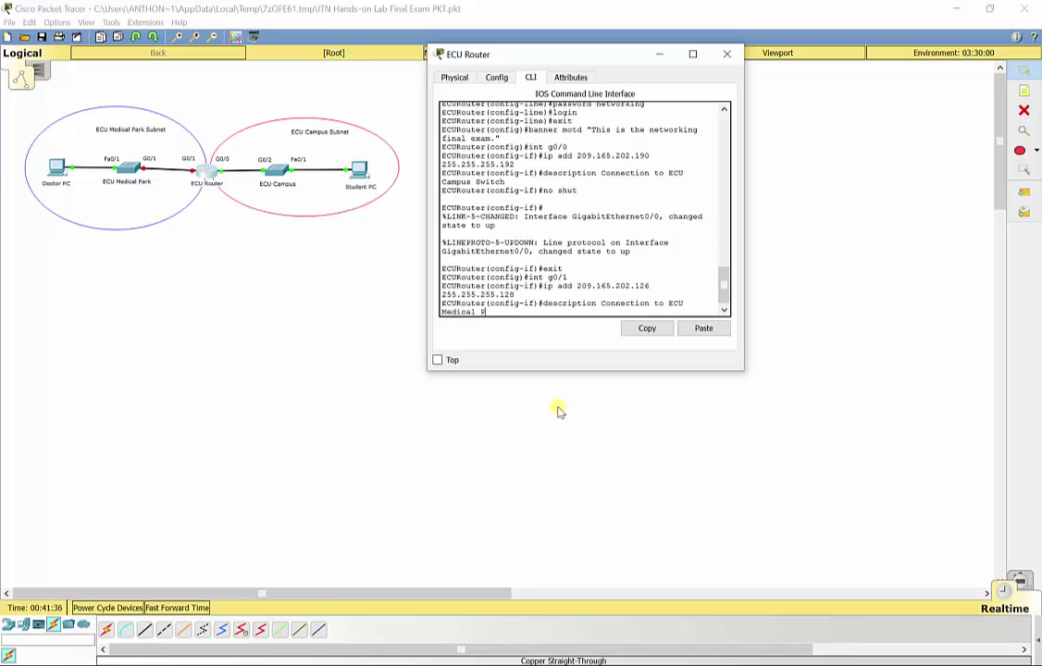
text(ark Switch)
key(Return)
text(no shut)
key(Return)
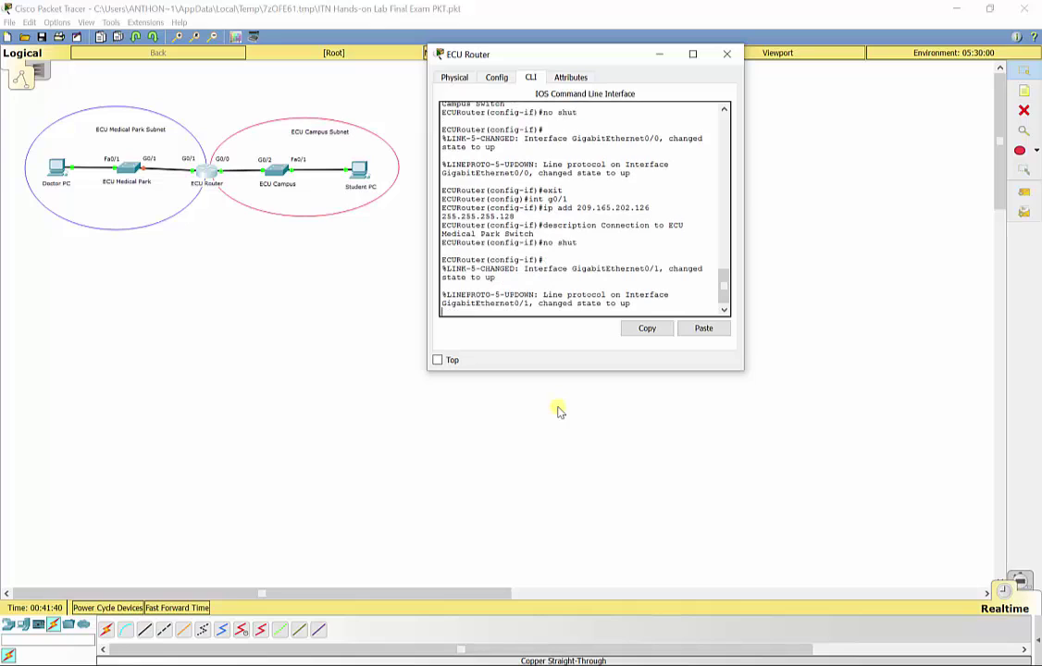
- Open the ECU Medical Park switch's CLI and enter global configuration mode
click(727, 54)
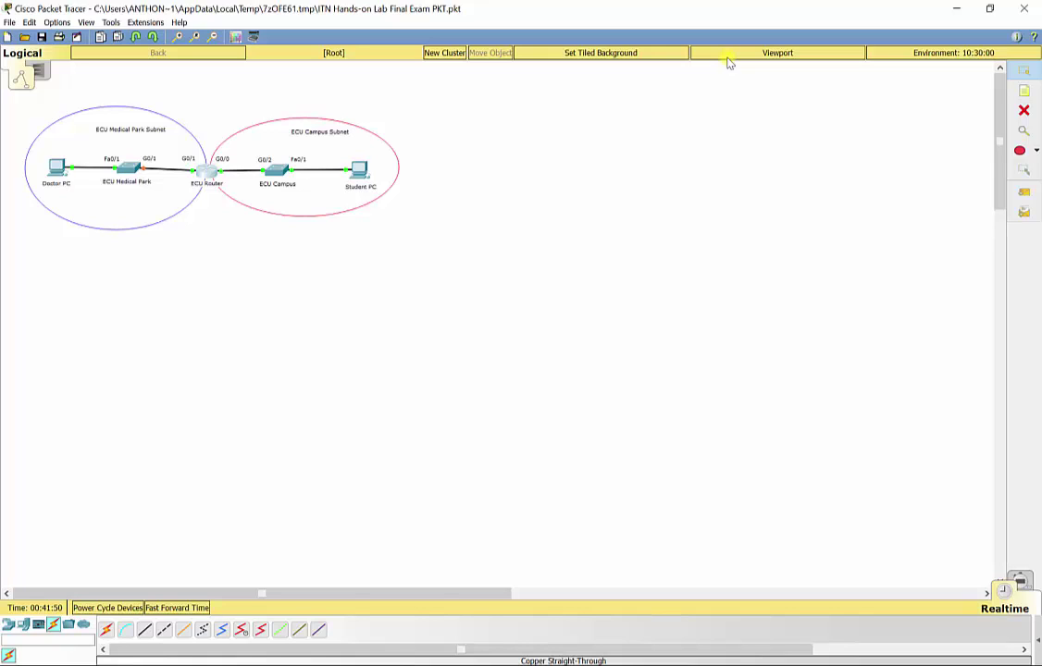
click(132, 171)
click(471, 186)
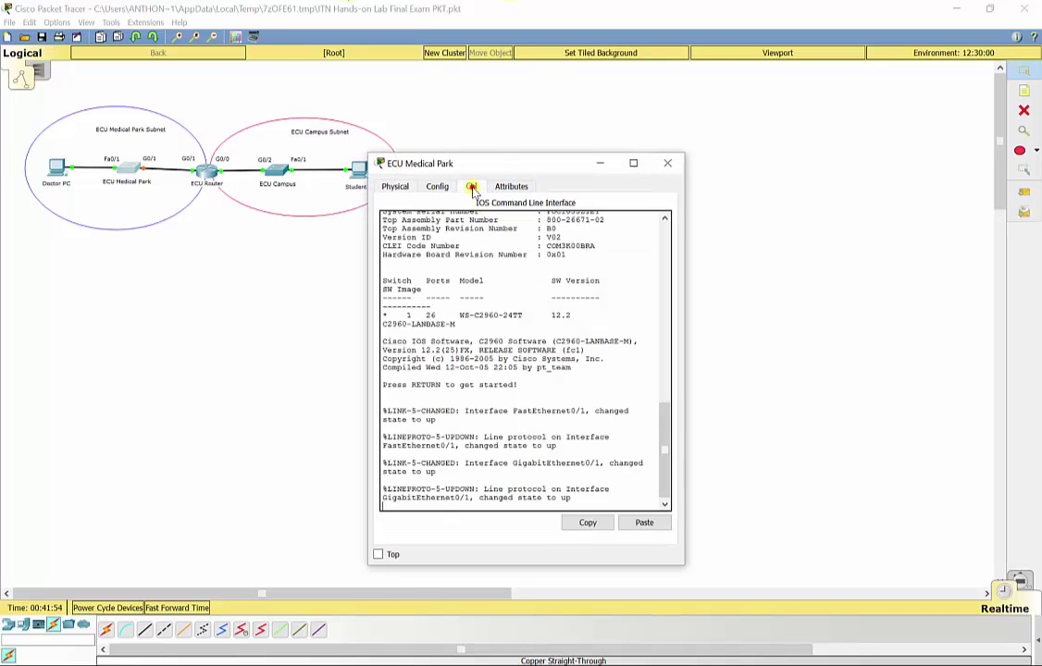
key(Return)
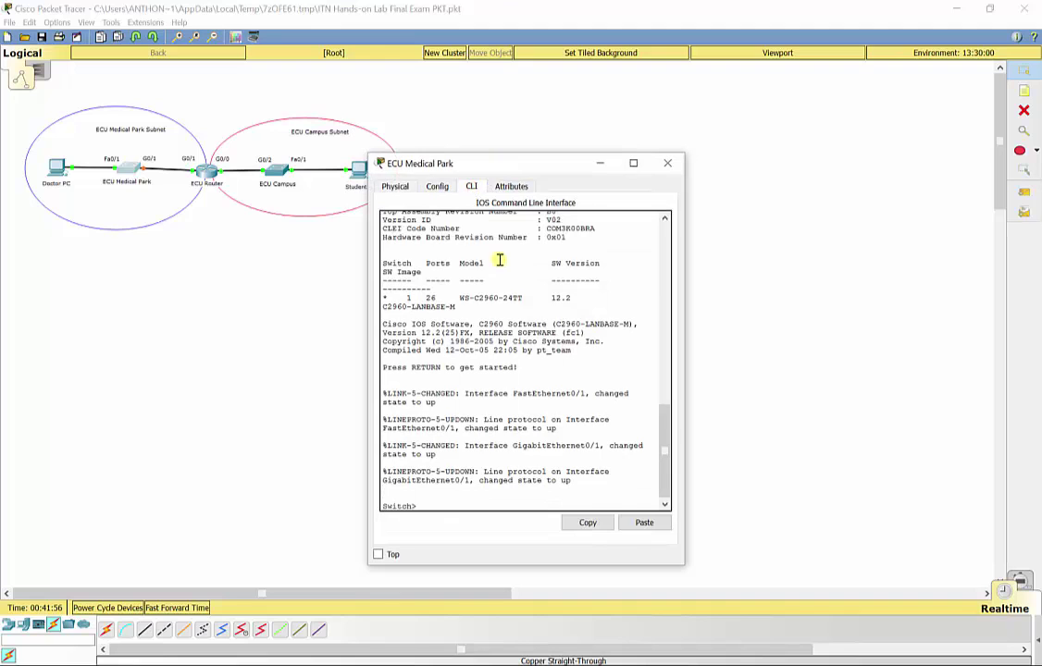
drag(514, 165, 603, 70)
text(en)
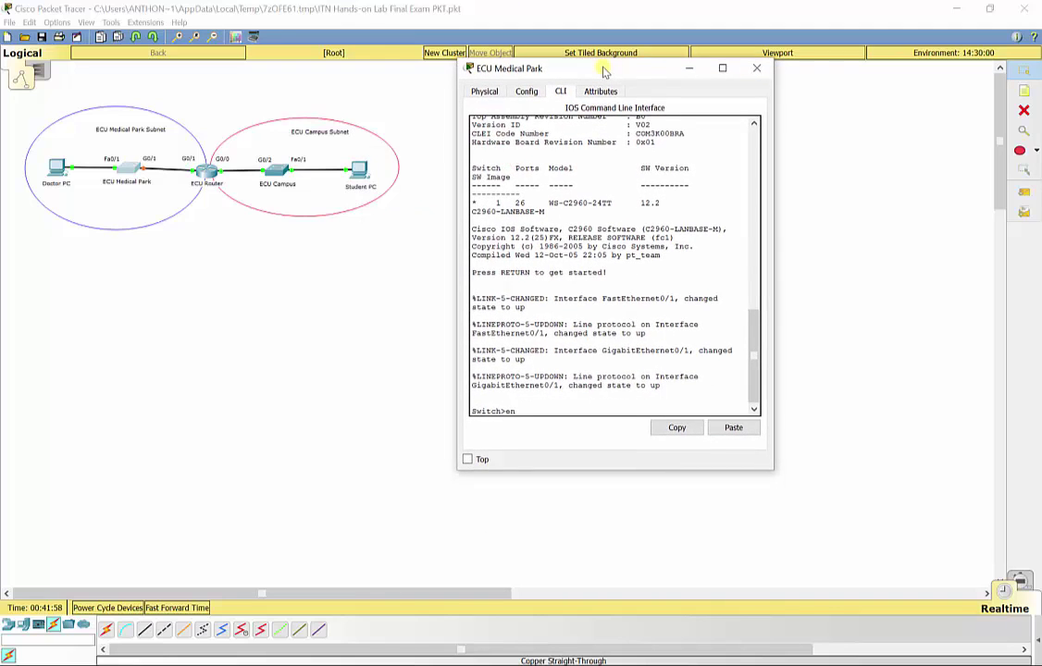
key(Return)
text(config t)
key(Return)
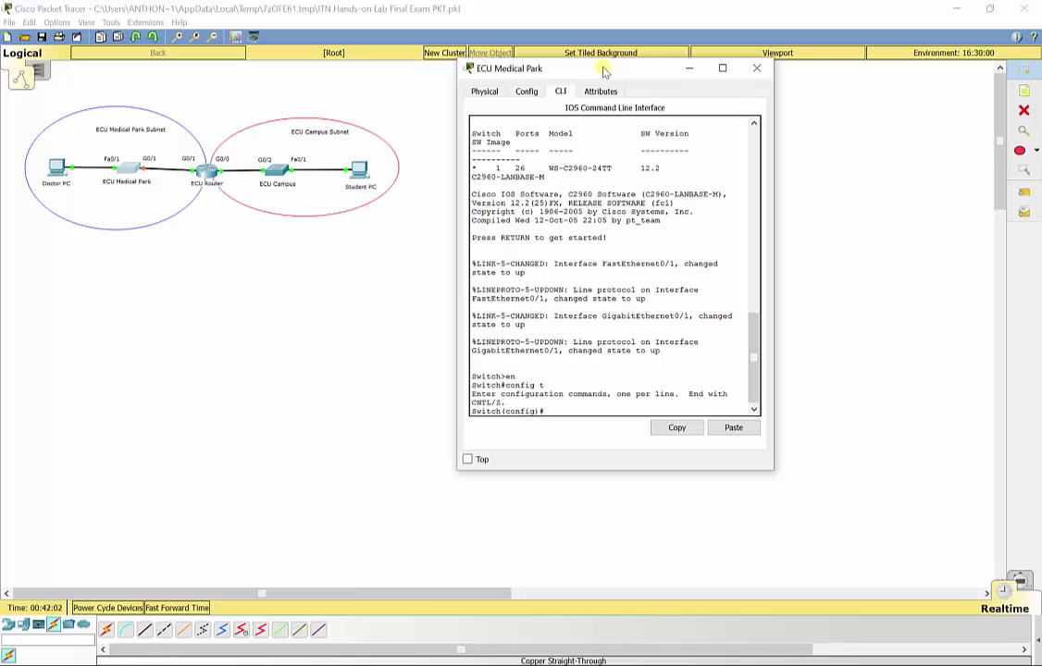
- Rename the switch to ECUMedicalPark and set its enable secret password
text(hostname ECU)
key(BackSpace)
text(MedicalPark)
key(Return)
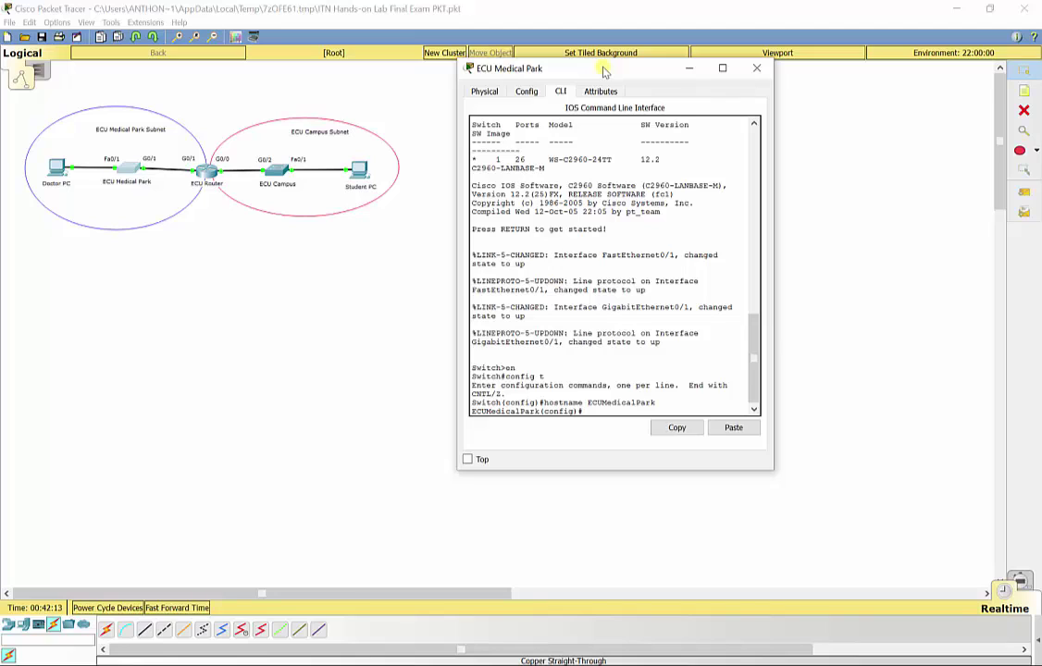
text(enable secret fin)
text(al)
key(Return)
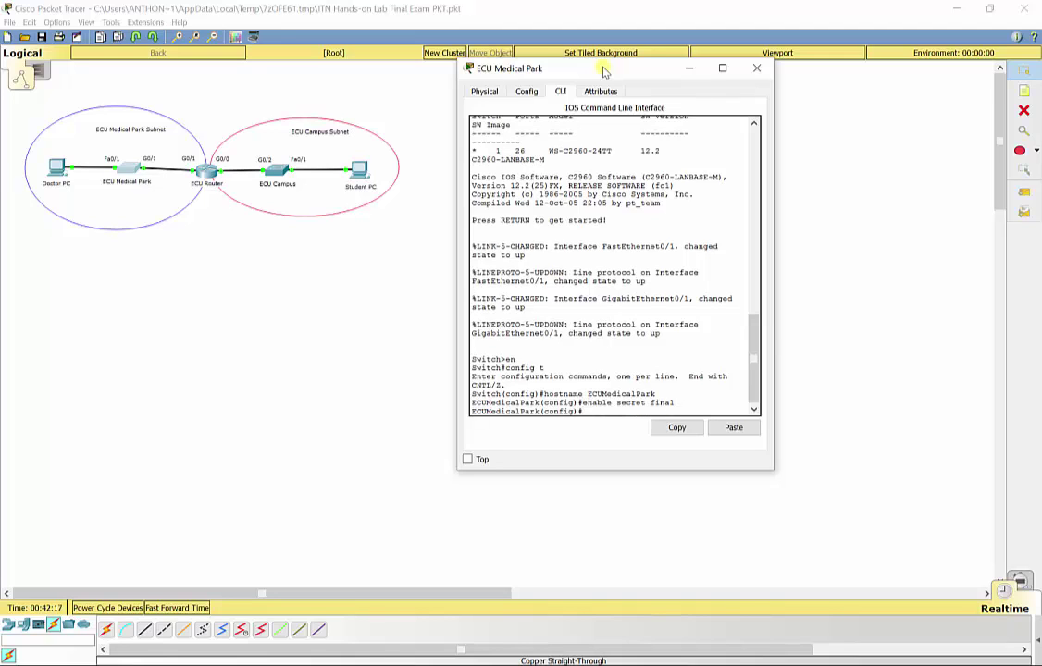
- Set a console line 0 password and require login on it
text(line console 0)
key(Return)
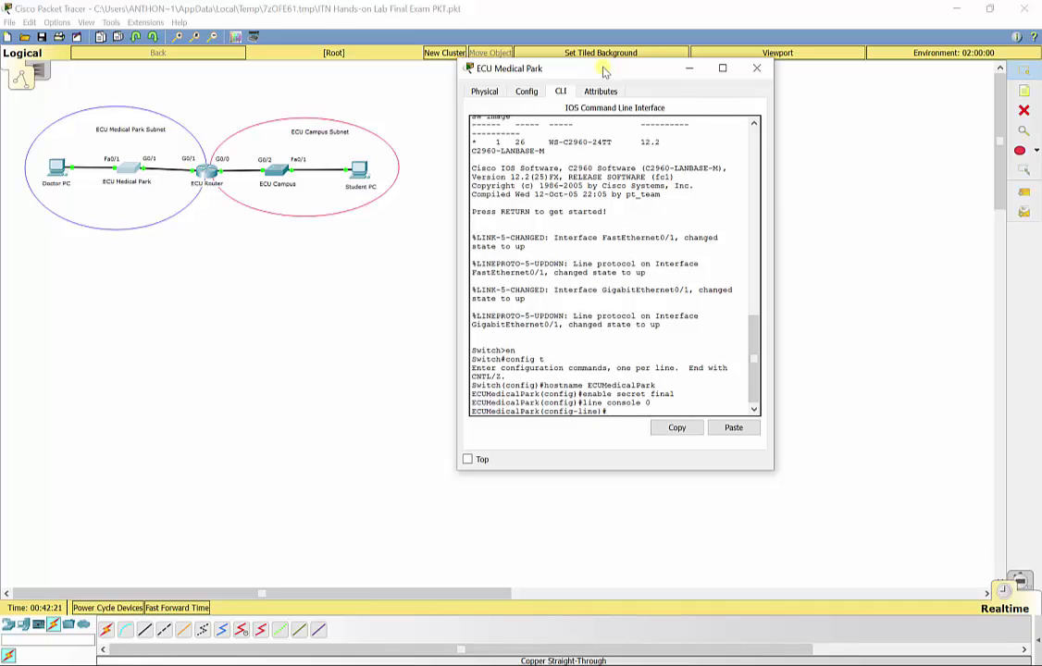
text(password networking)
key(Return)
text(login)
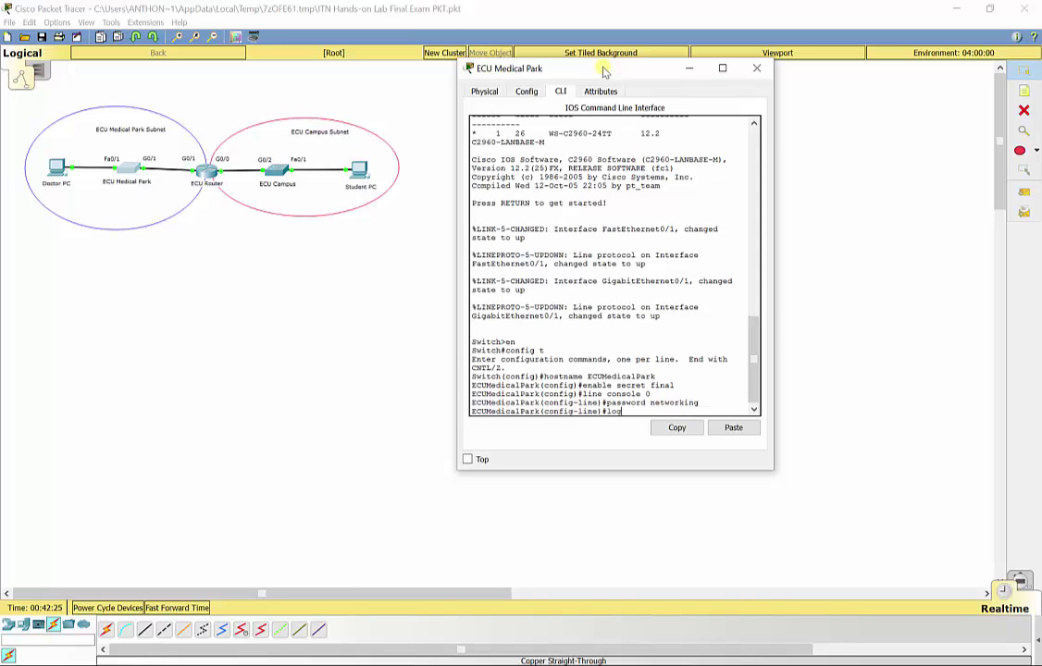
key(Return)
text(exit)
key(Return)
- Password-protect vty lines 0–4 with login and add the 'Secure System.' MOTD banner
text(line vty 0 4)
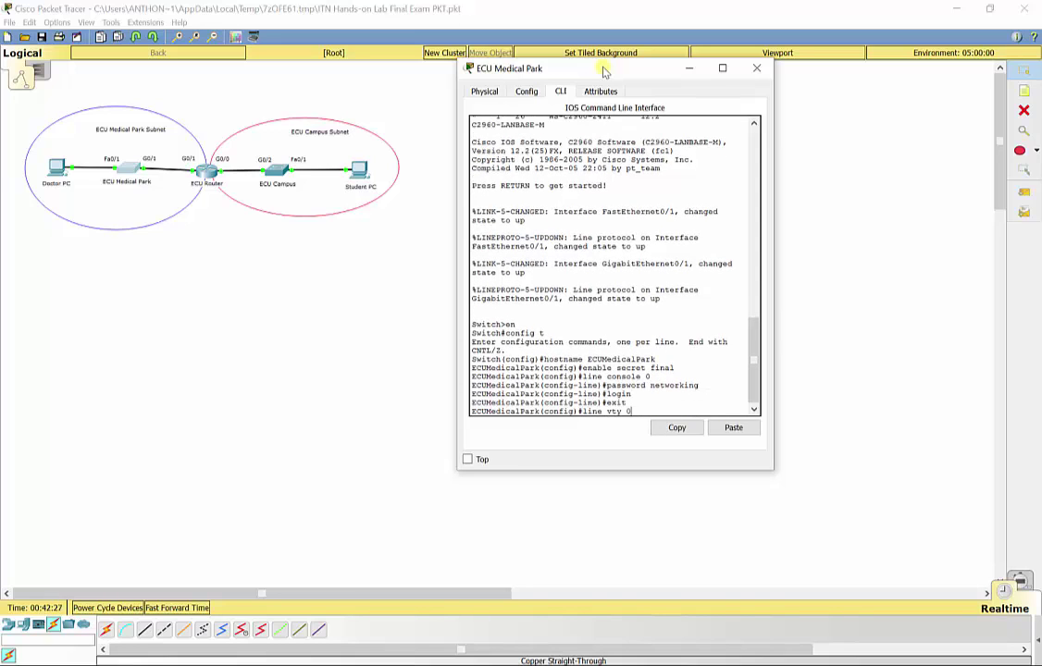
key(Return)
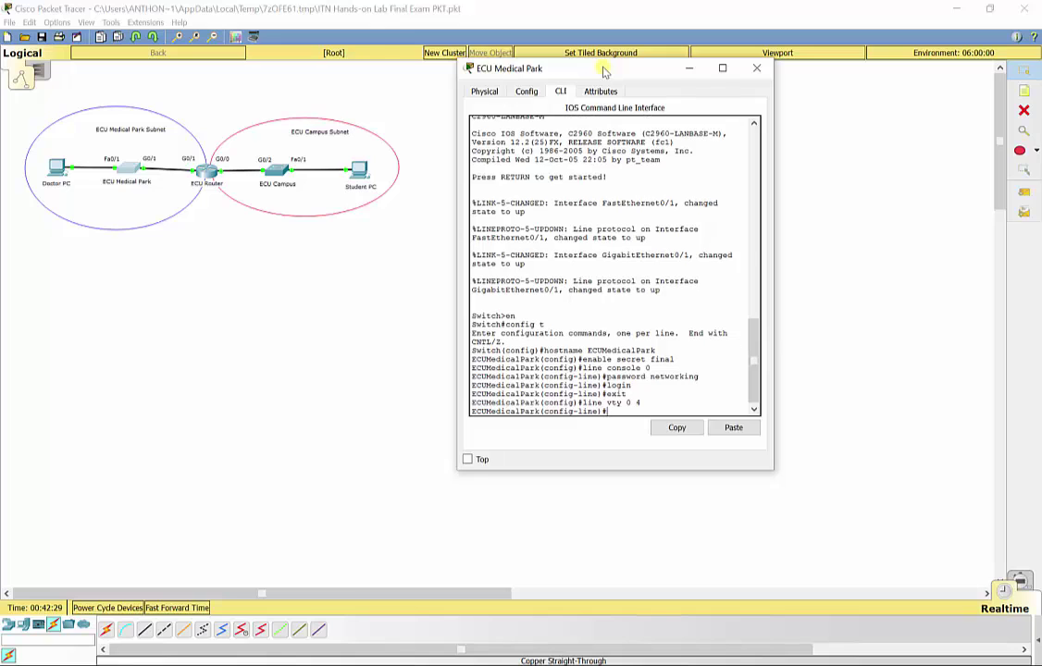
text(password networking)
key(Return)
text(login)
key(Return)
text(exit)
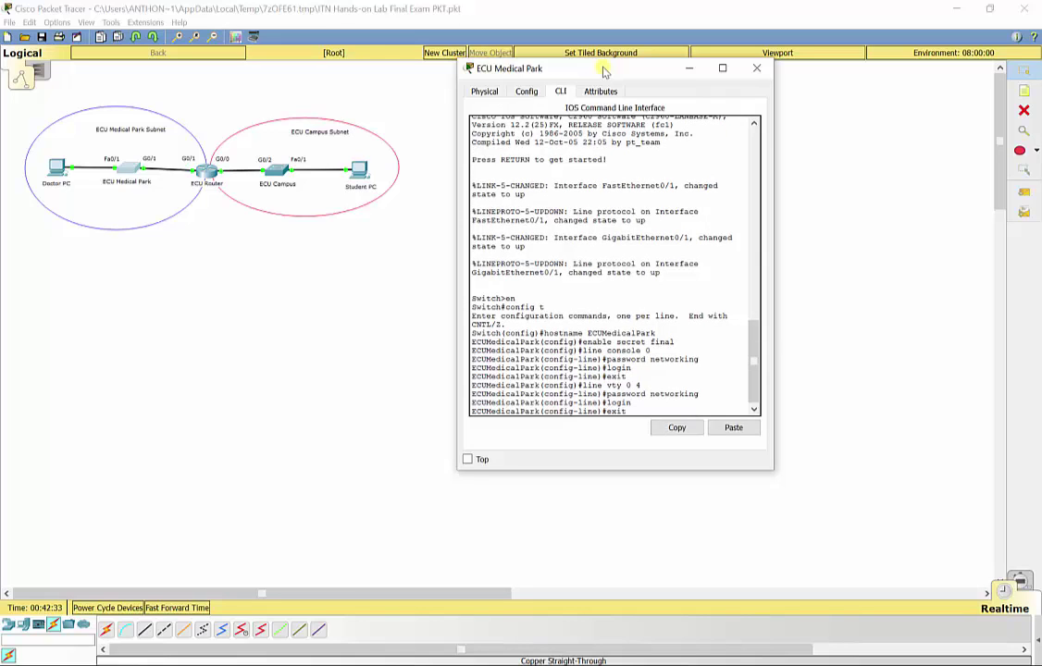
key(Return)
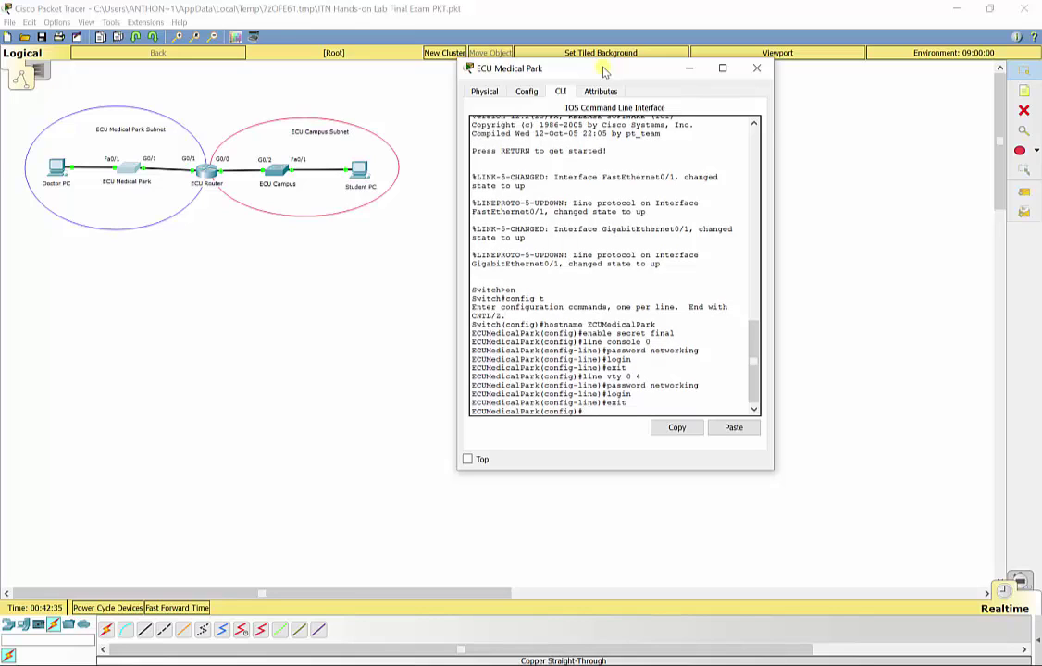
text(banner motd :)
text(Secure Syst)
text(em.")
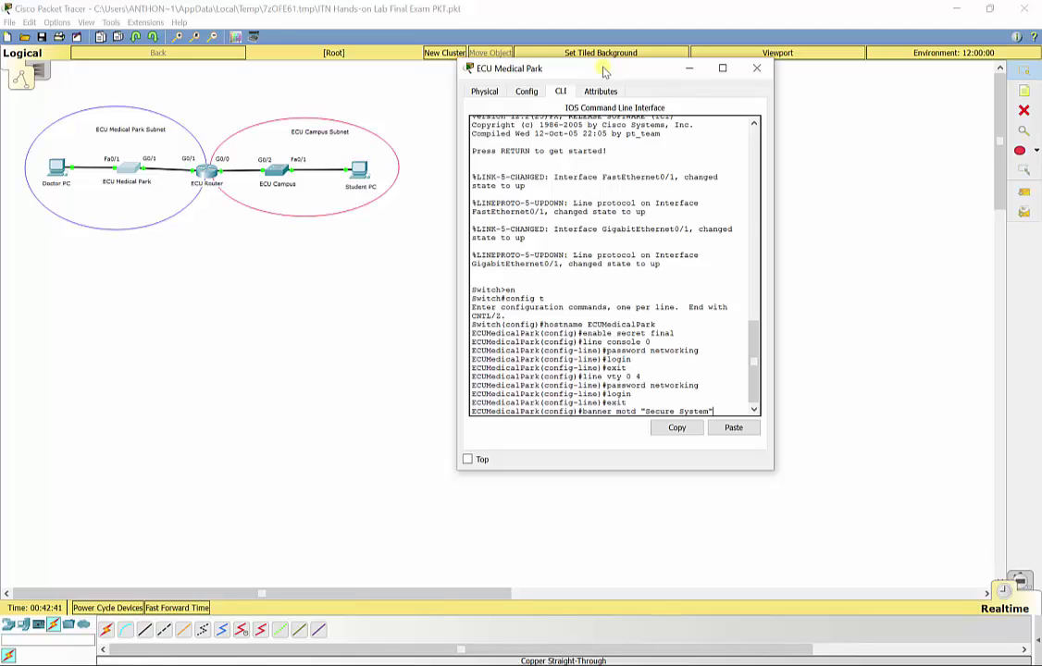
key(Return)
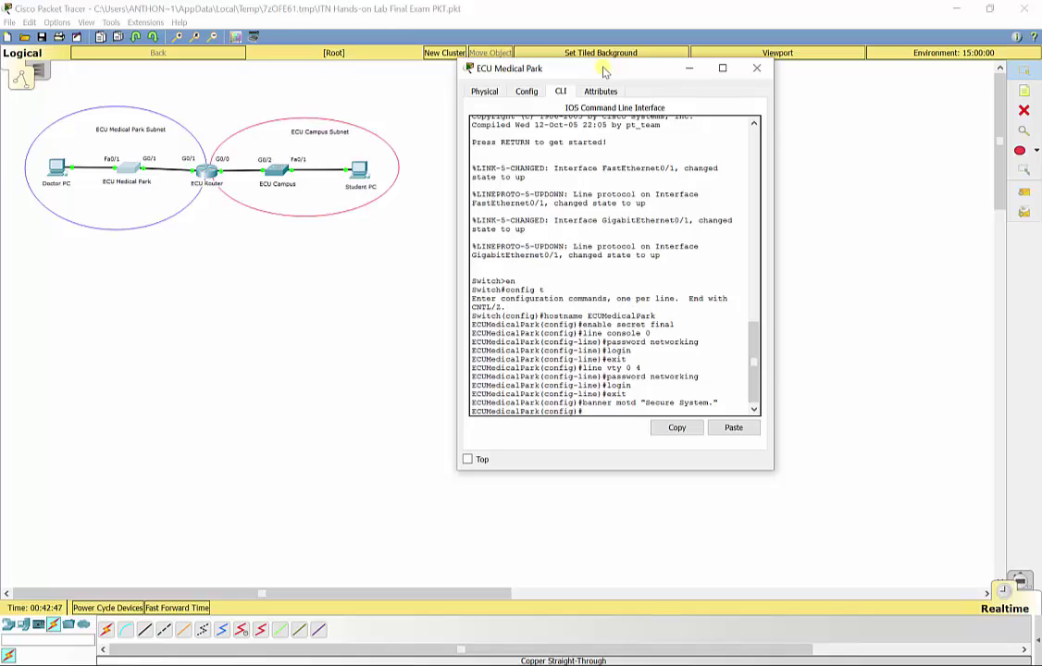
- Assign VLAN 1 the address 209.165.202.125 255.255.255.128 and bring it up
text(int vlan 1)
key(Return)
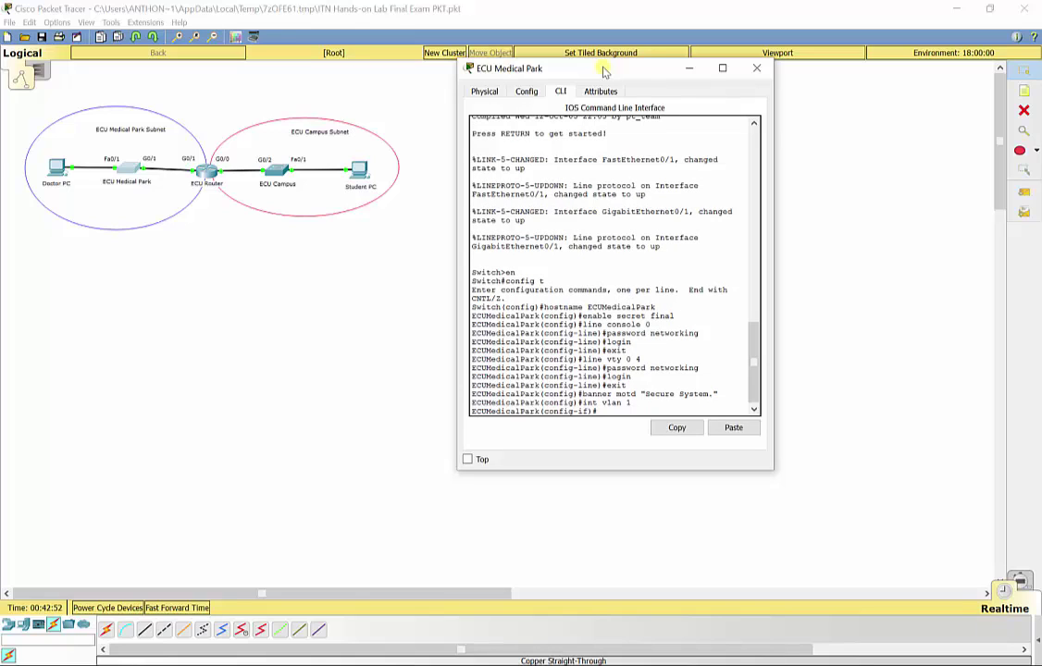
text(ip add 209.165.202.125)
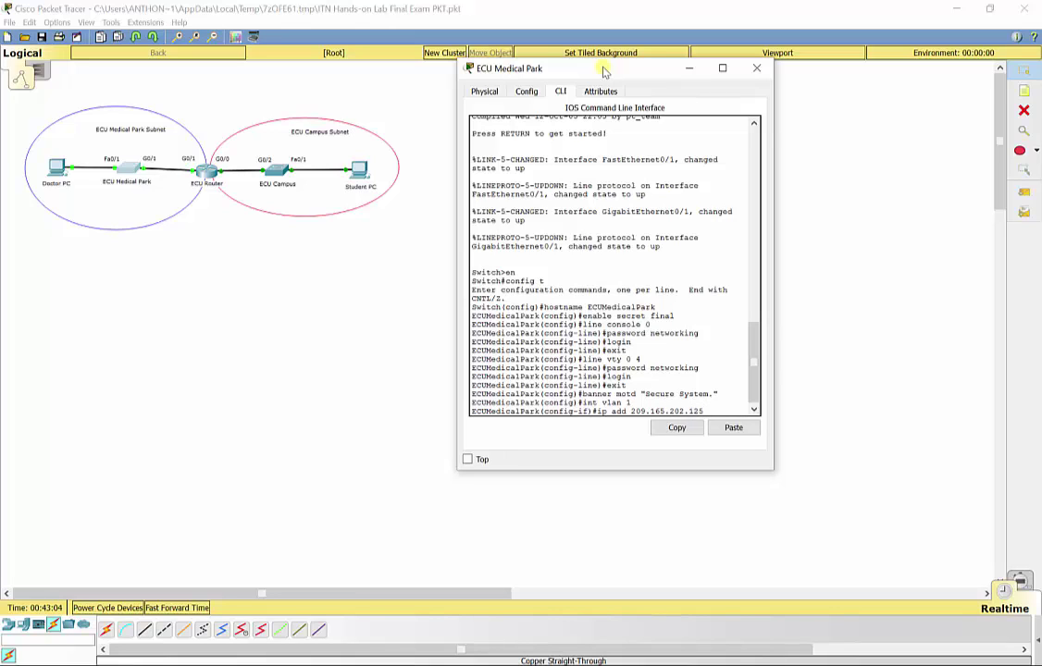
text( 255.255.255.)
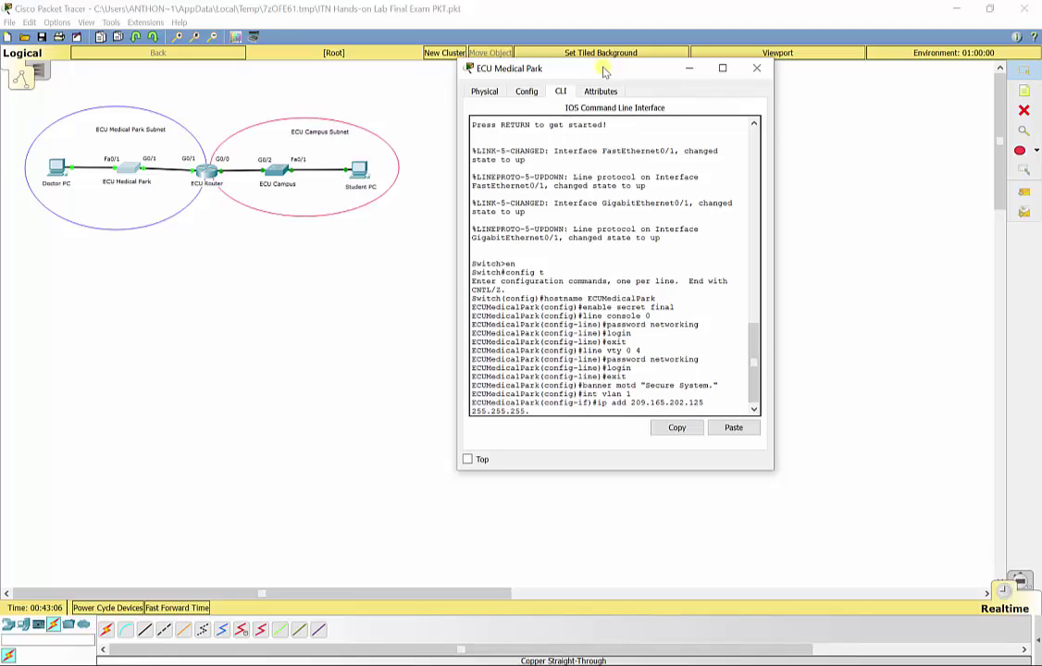
text(128)
key(Return)
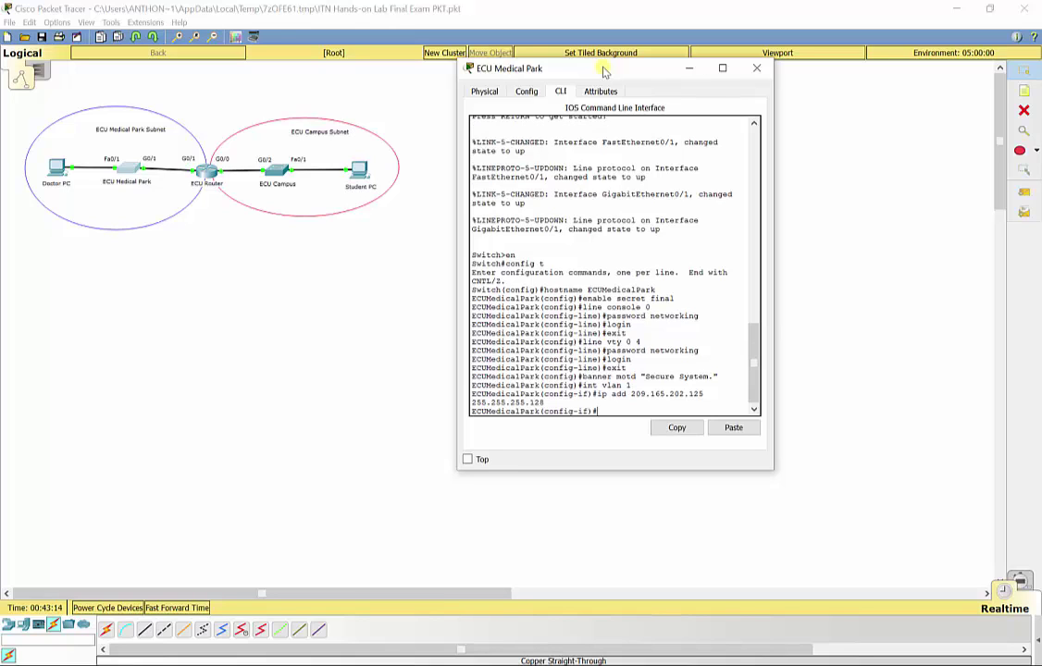
text(no shut)
key(Return)
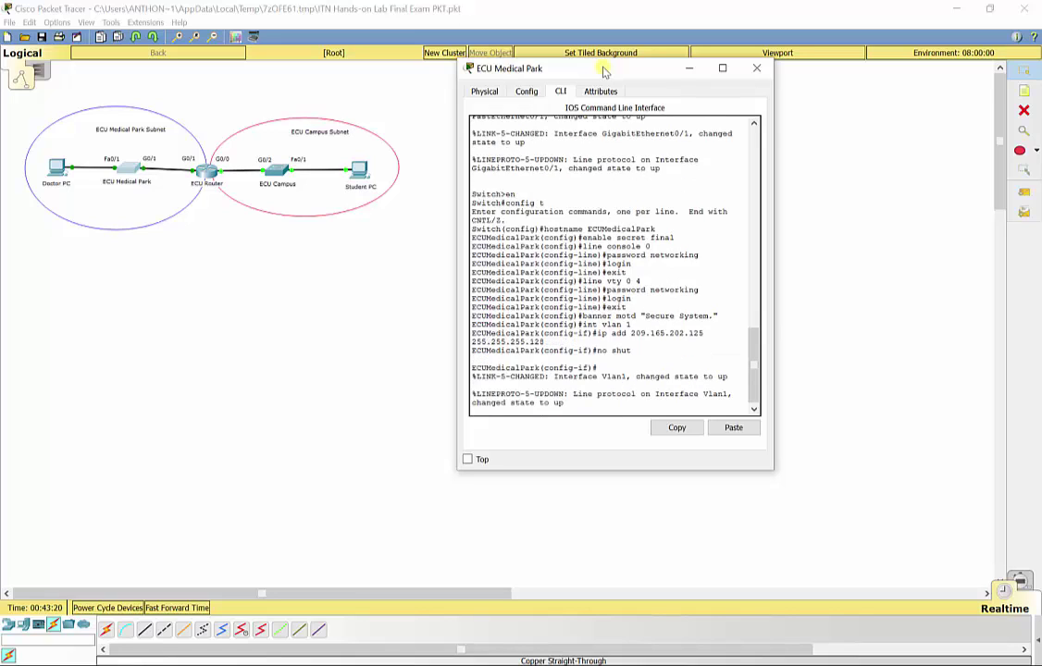
text(exit)
key(Return)
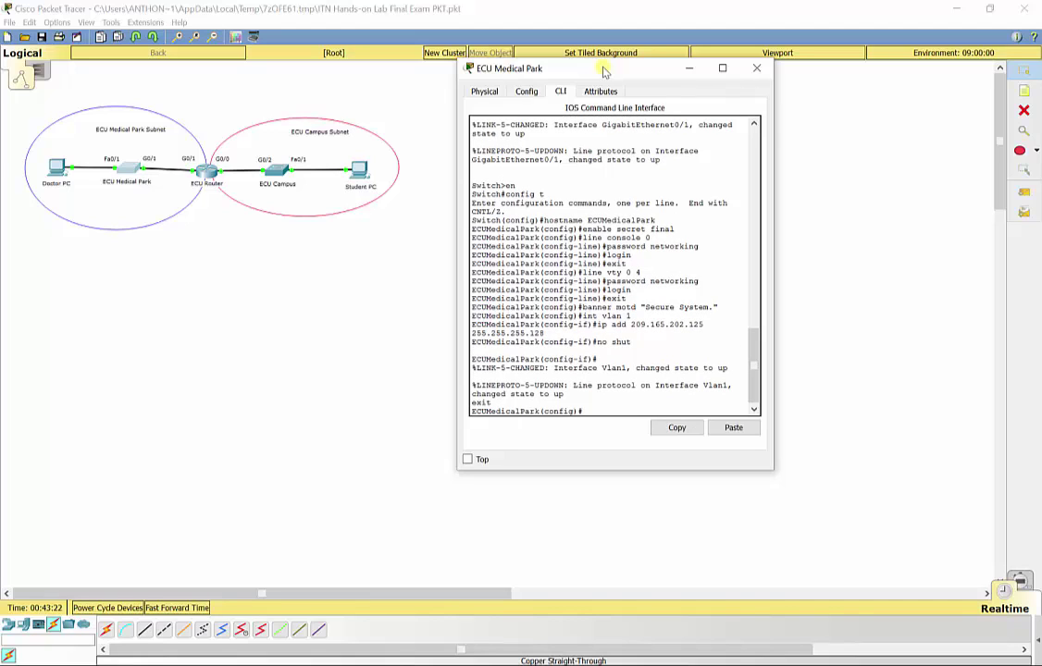
- Set the switch's default gateway to 209.165.202.126 and leave configuration mode
text(ip default)
text(-gateway)
text(1)
text(09)
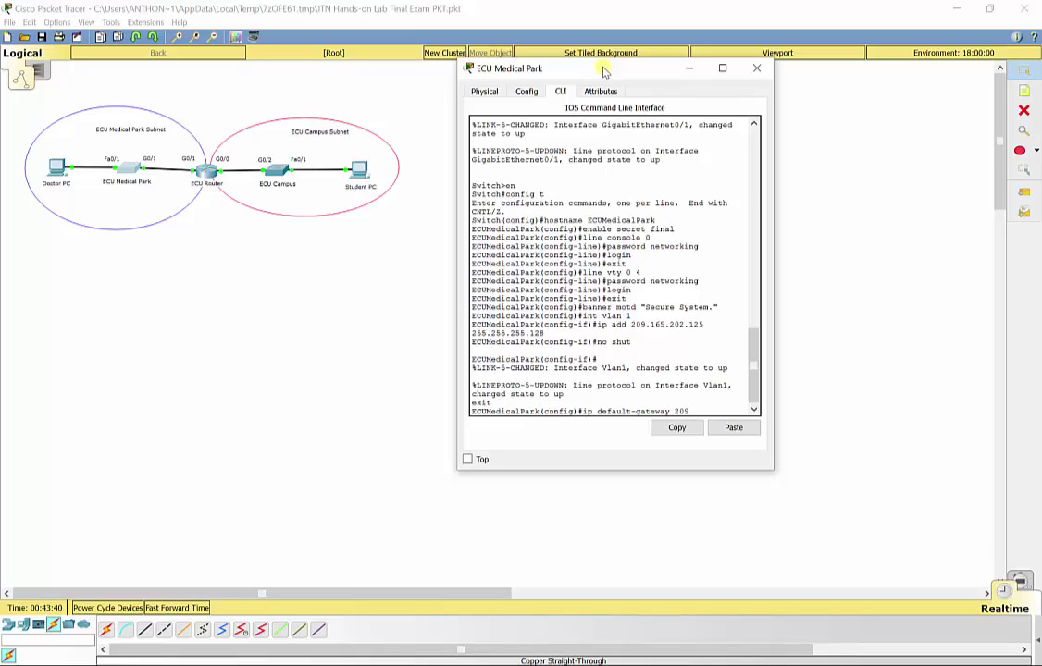
text(.165.202.)
text(126)
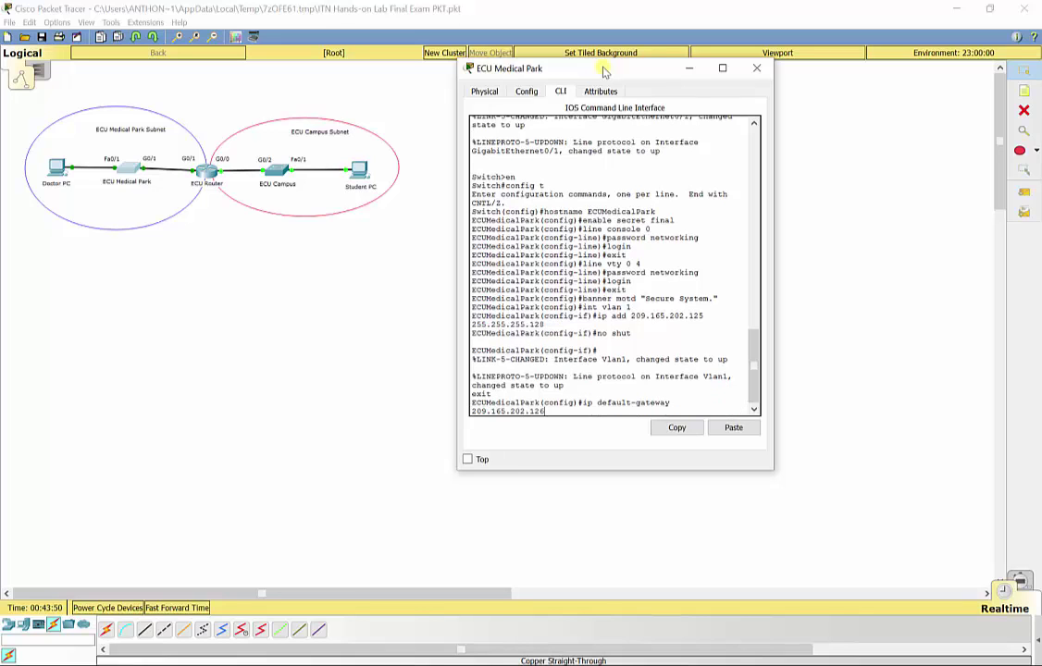
key(Return)
text(exit)
key(Return)
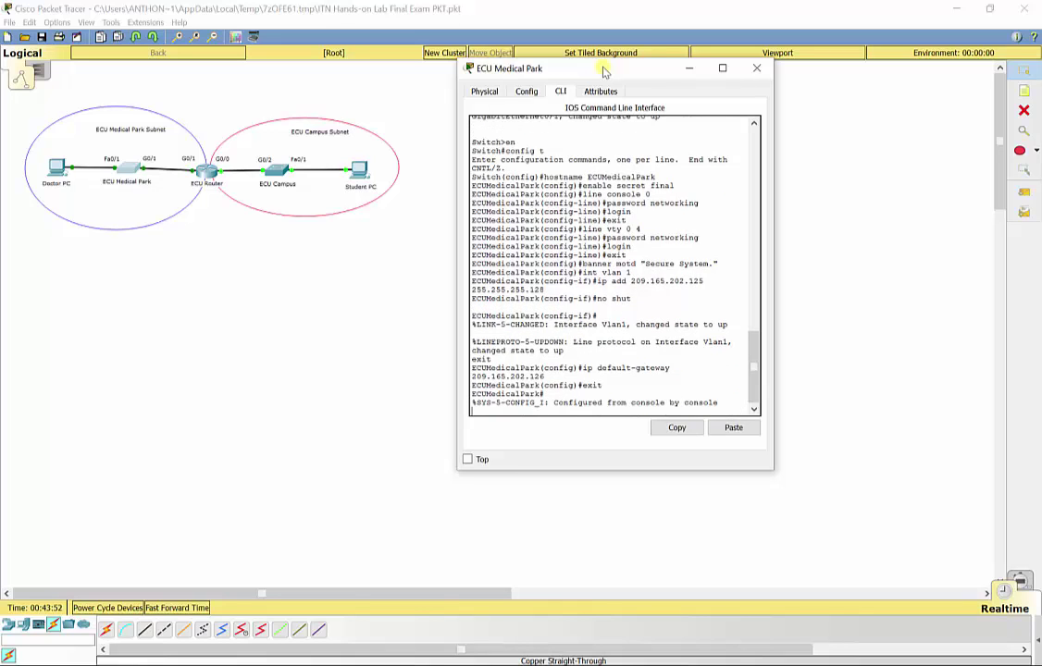
- Open the ECU Campus switch's CLI and enter global configuration mode
click(749, 71)
click(276, 170)
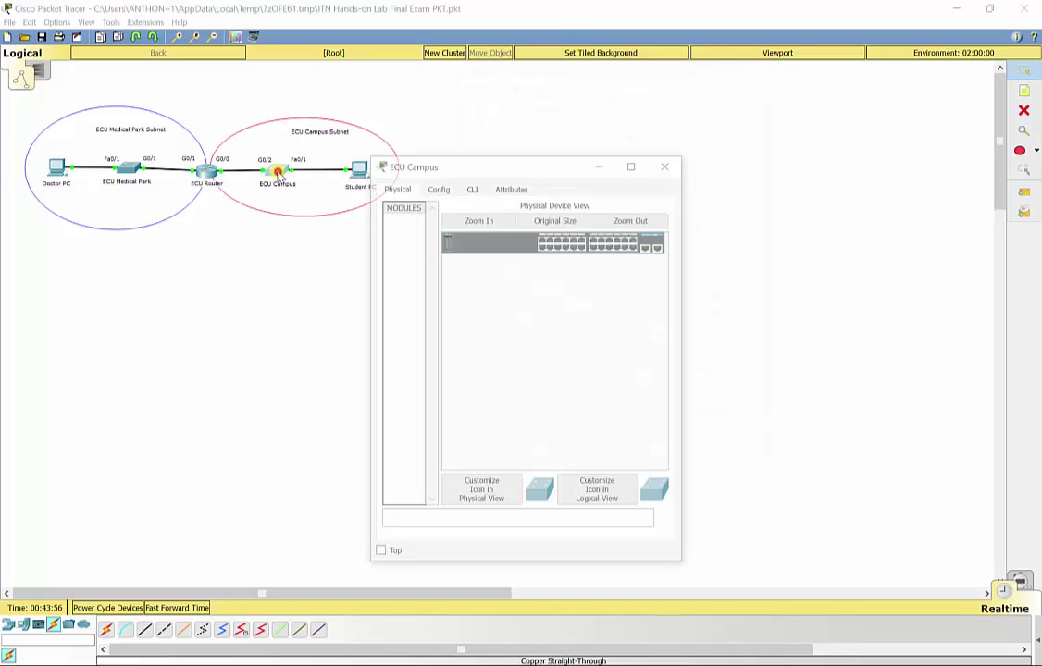
click(470, 185)
drag(475, 165, 570, 79)
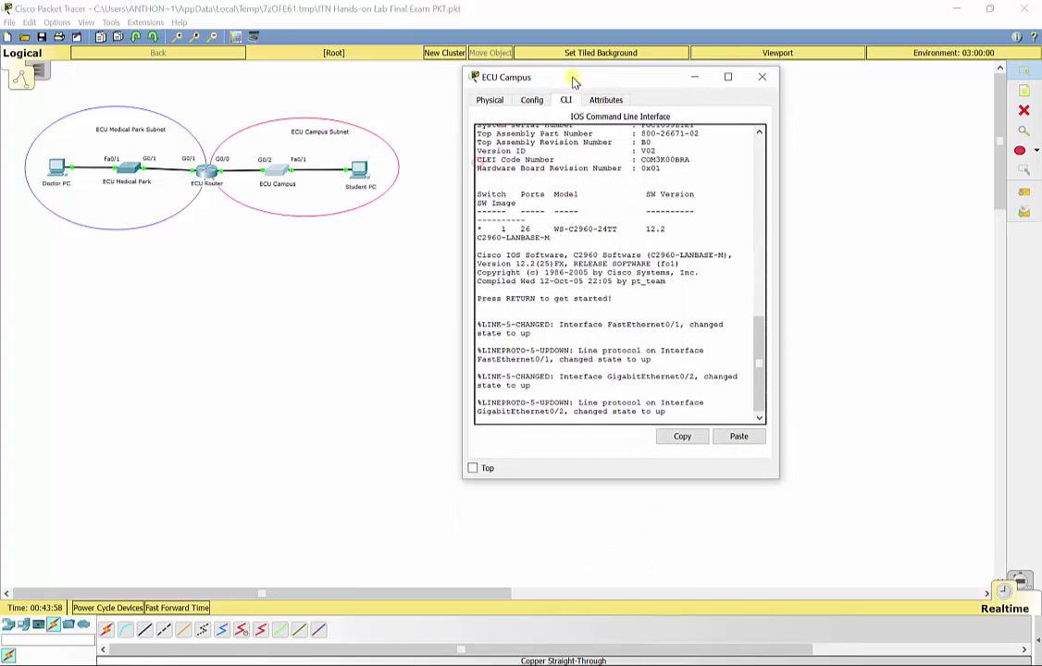
key(Return)
text(en)
key(Return)
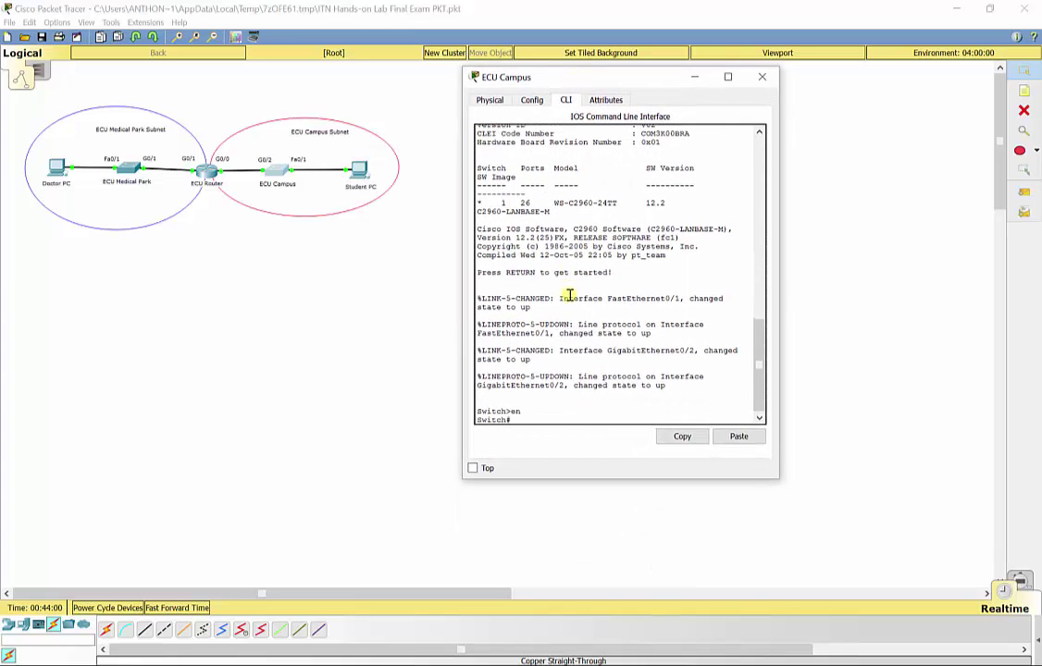
text(config t)
key(Return)
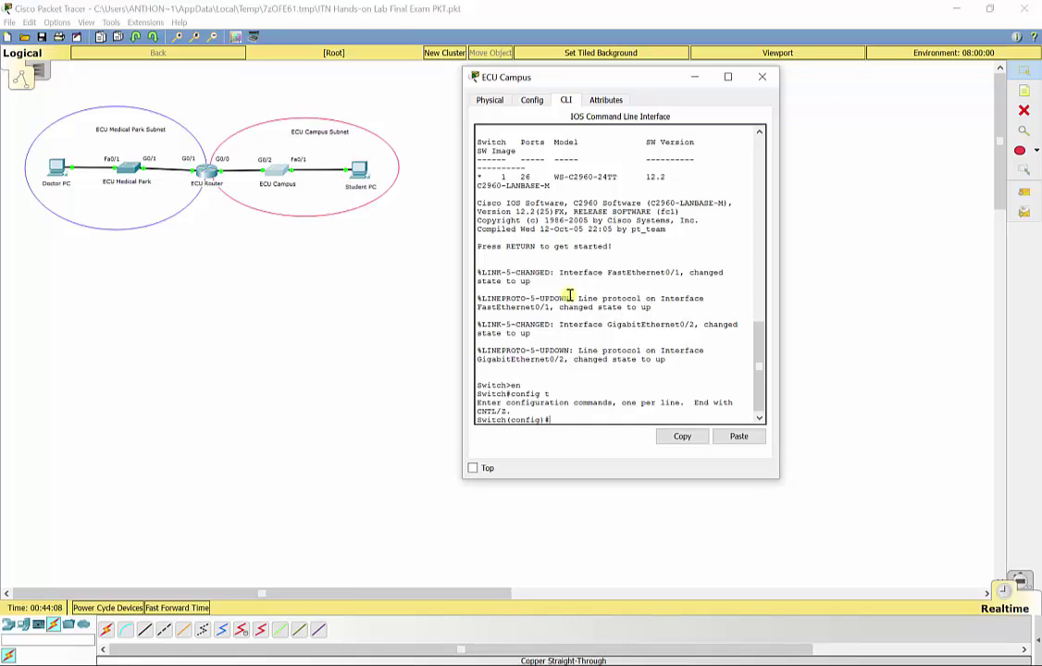
- Rename the switch to ECUCampus and set its enable secret password
text(hostname ECUCampus)
key(Return)
text(e)
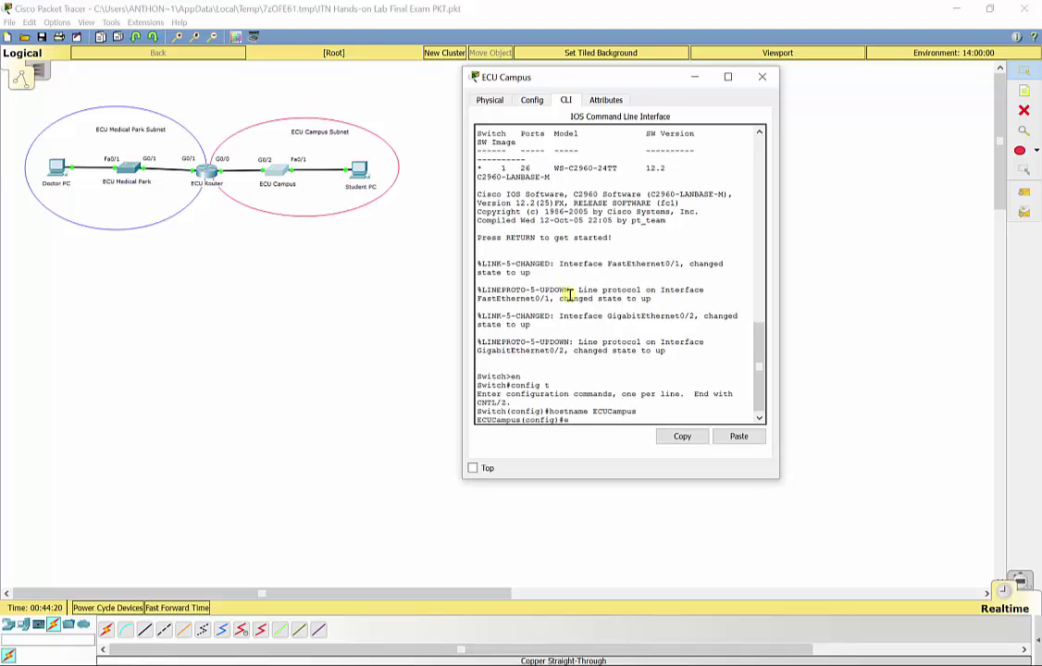
text(nable secret final)
key(Return)
text(e)
key(BackSpace)
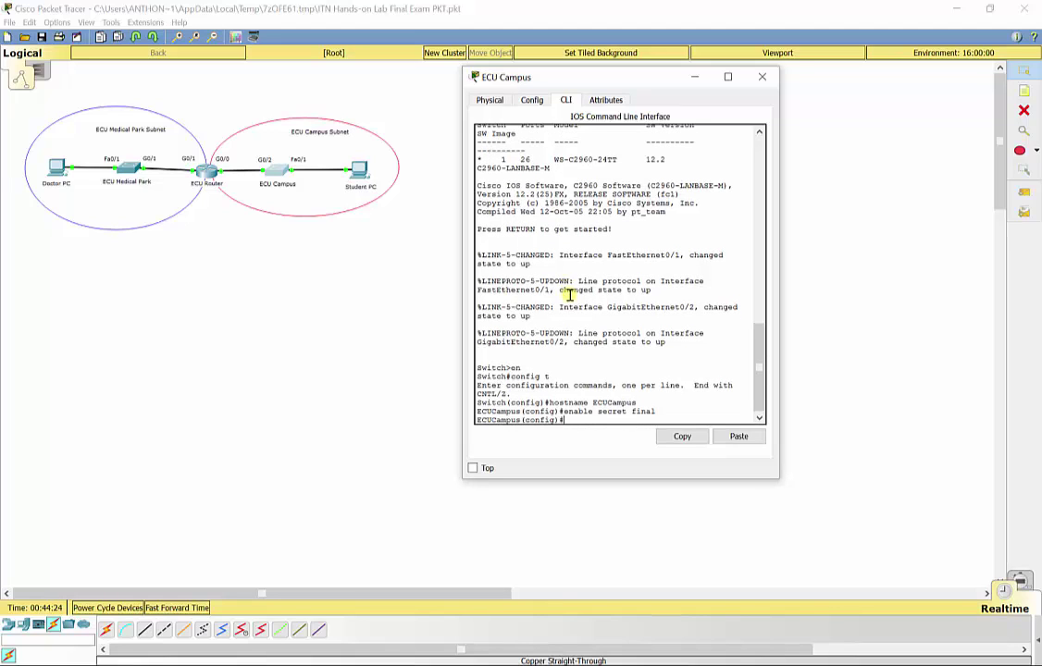
- Set a console line 0 password and require login on it
text(line con 0)
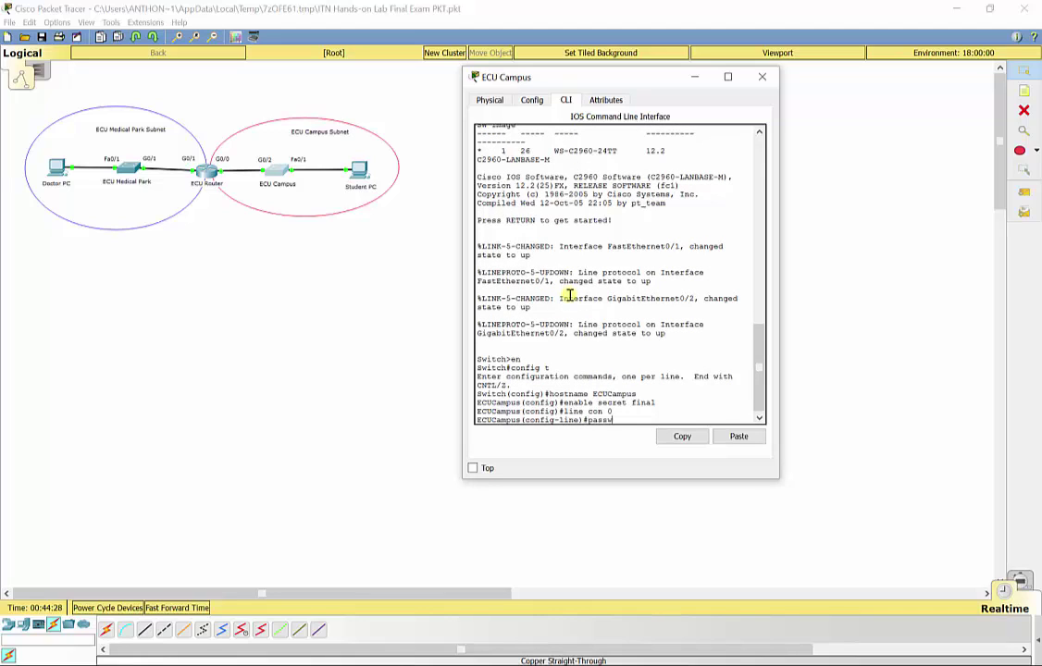
text(ord cisco)
text( networking)
key(Return)
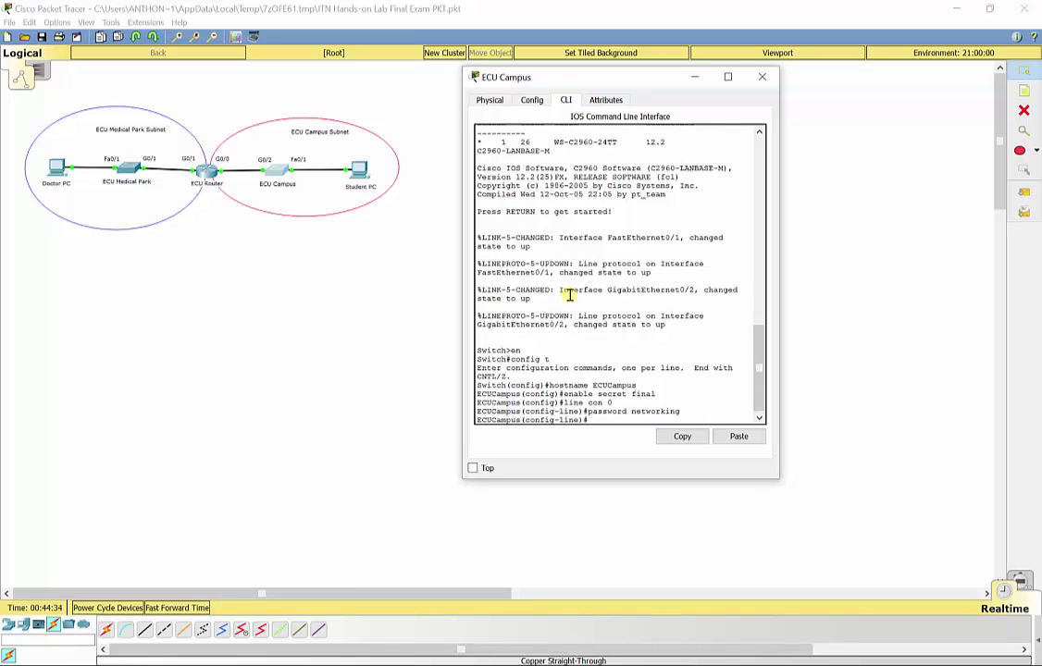
text(login)
key(Return)
text(exit)
key(Return)
- Password-protect vty lines 0–4 with login and add the 'Secure System.' MOTD banner
text(line)
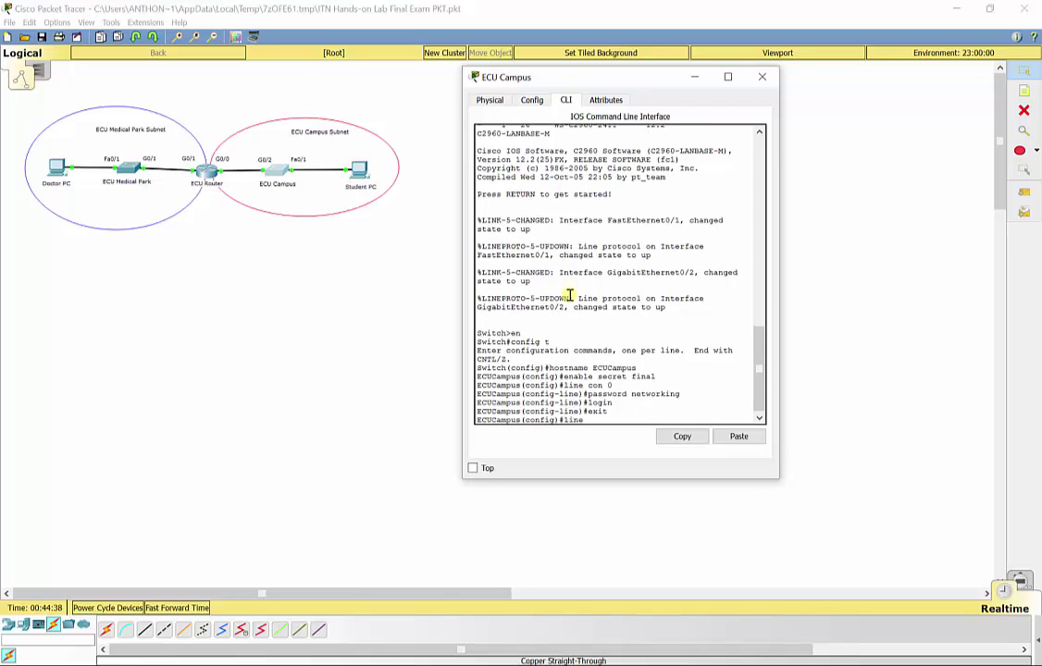
text( vty 0 4)
key(Return)
text(pus(config-line)#p)
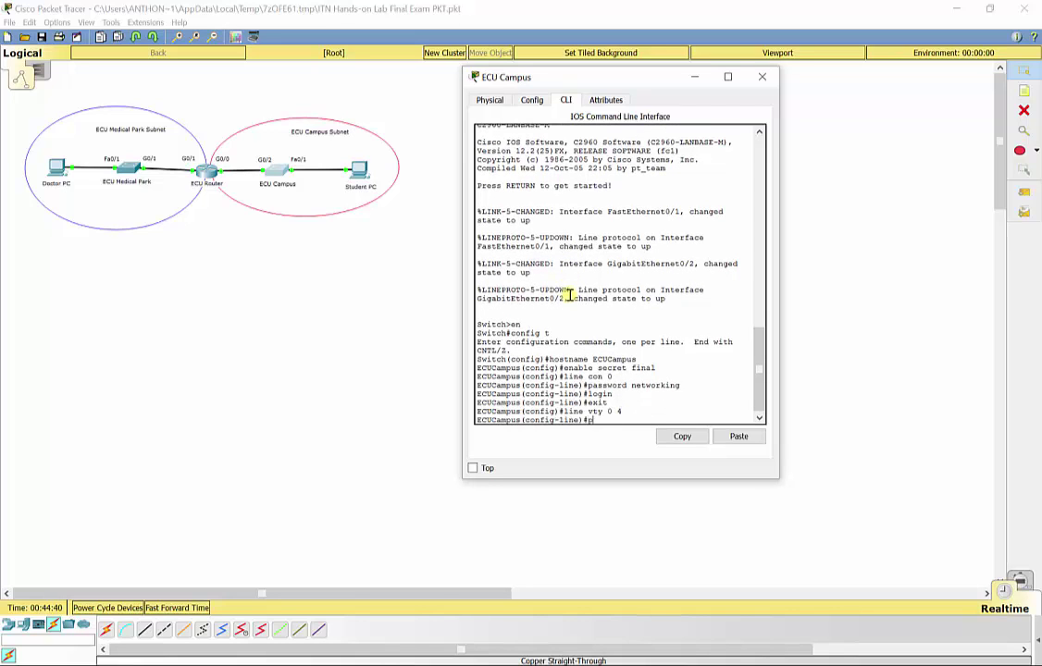
text(assword networking)
key(Return)
text(login)
key(Return)
text(exit)
key(Return)
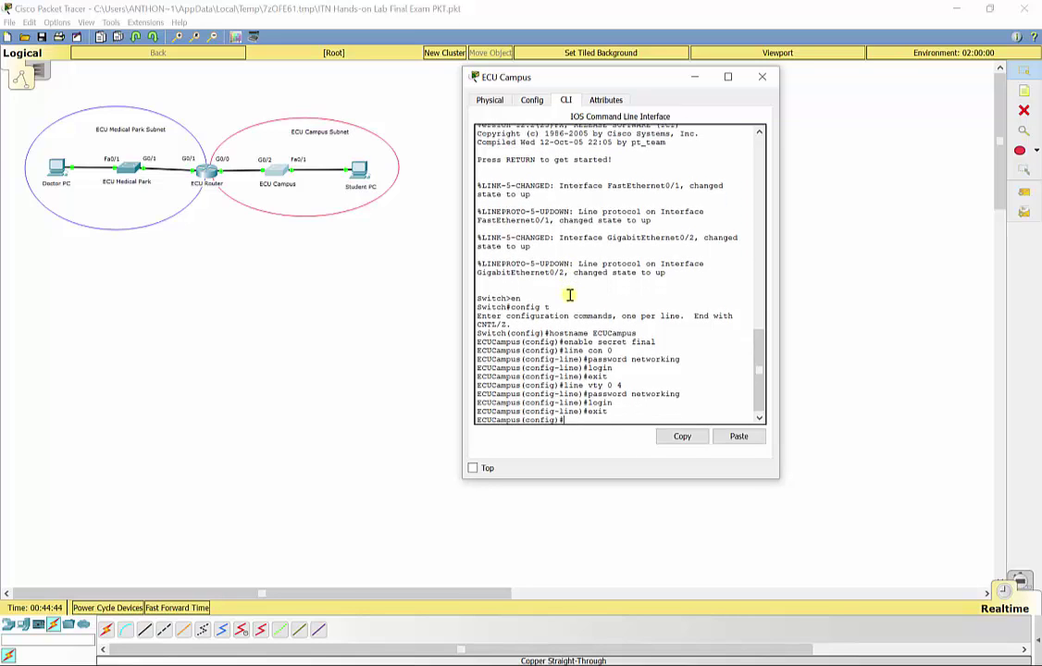
text(banner motd "Secure System.")
key(Return)
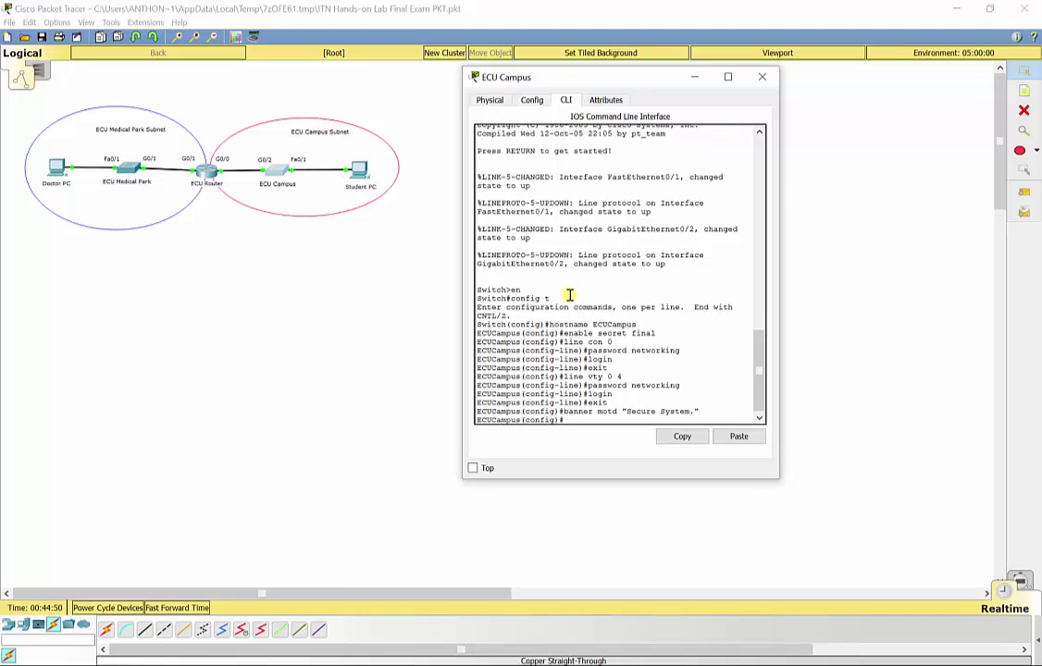
- Assign VLAN 1 the address 209.165.202.189 255.255.255.192 and bring it up
text(int vlan 1)
key(Return)
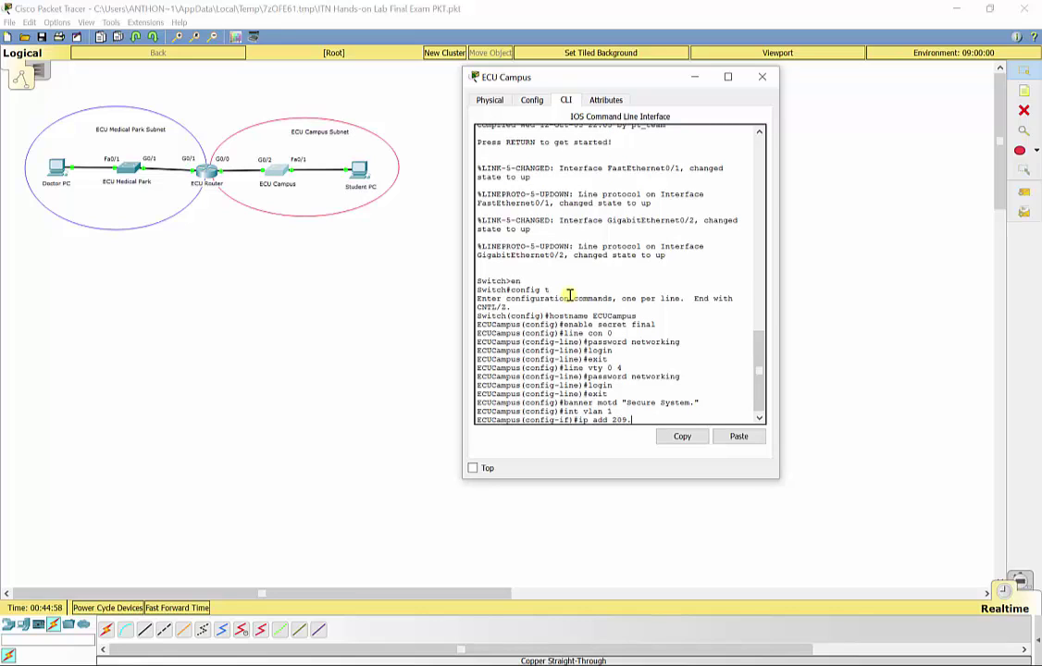
text(ip add 209.165.202.189 255.255.255.192)
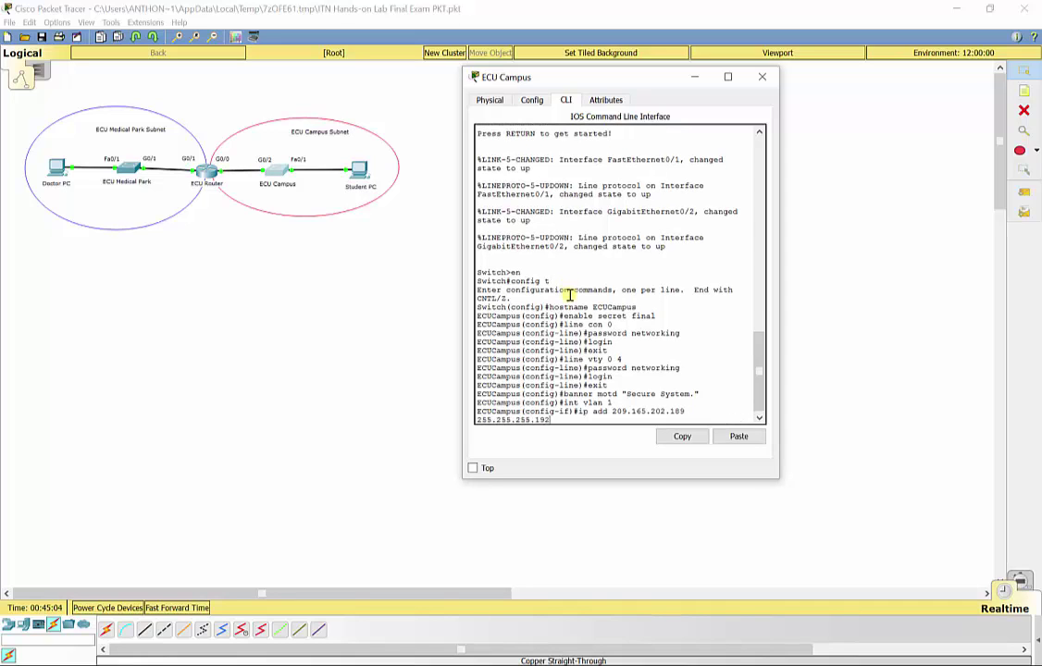
key(Return)
text(no shut)
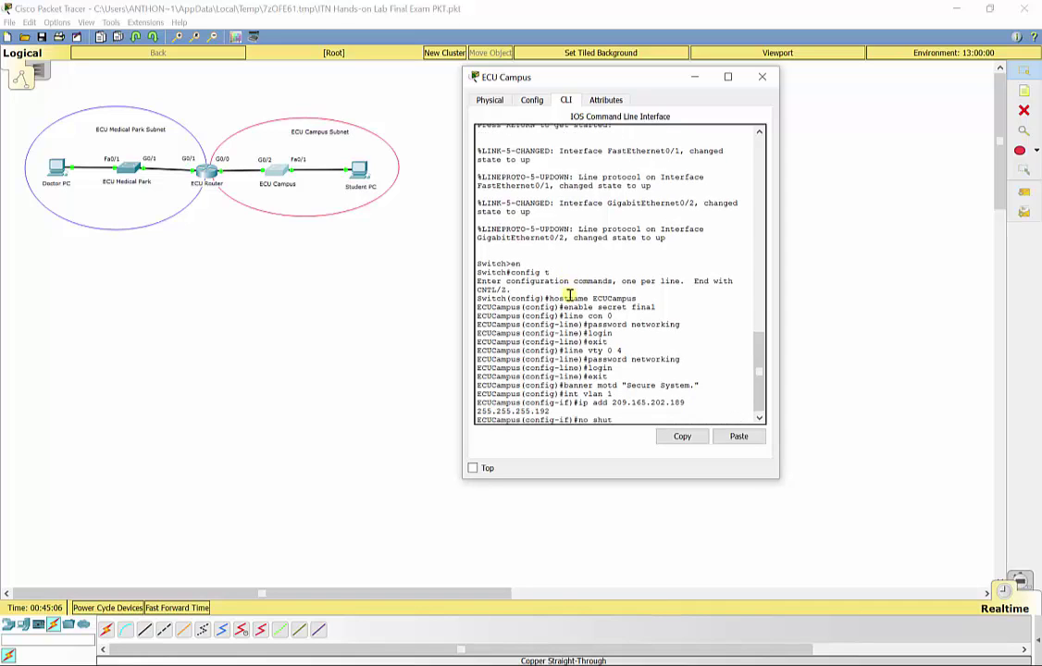
key(Return)
text(exit)
key(Return)
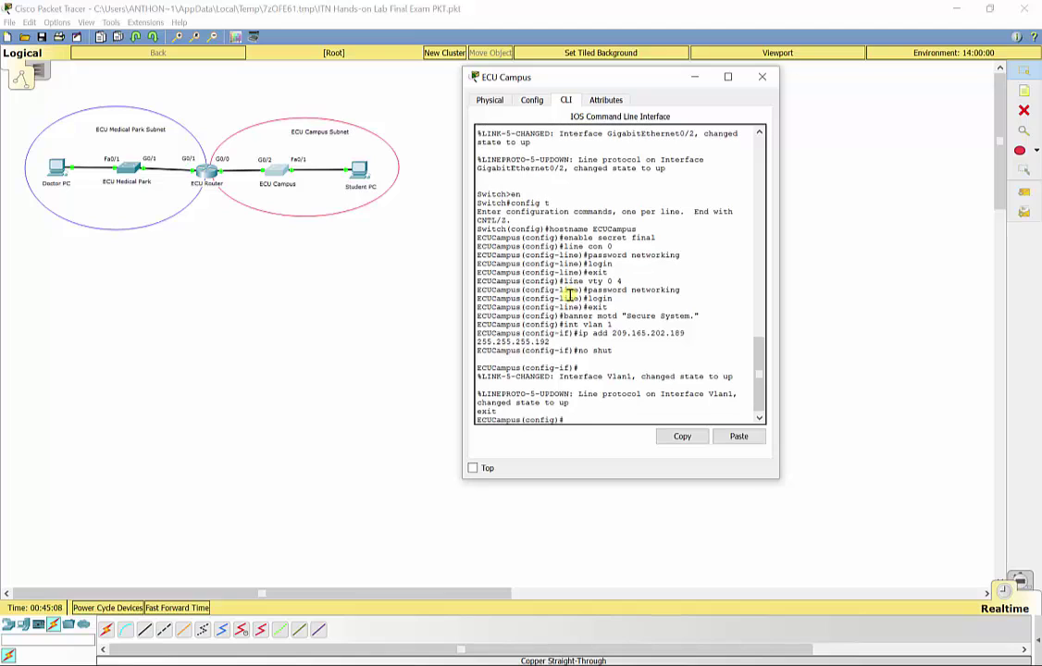
- Set the switch's default gateway to 209.165.202.190
text(ip ad)
key(BackSpace)
key(BackSpace)
key(BackSpace)
text(default-gateway)
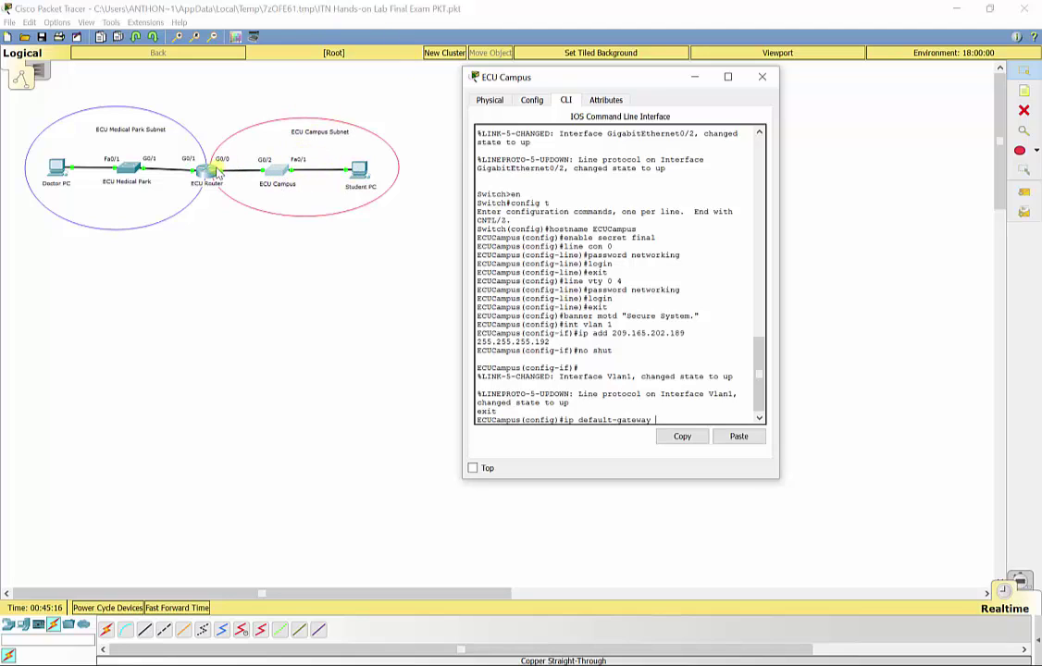
text(209.165.202.)
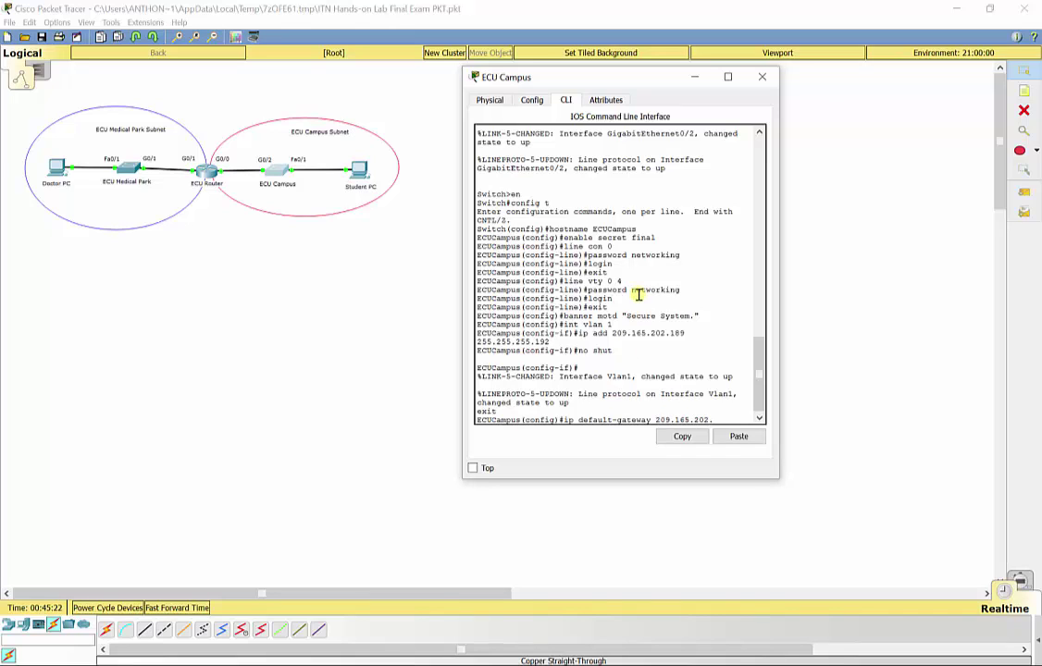
text(190)
key(Return)
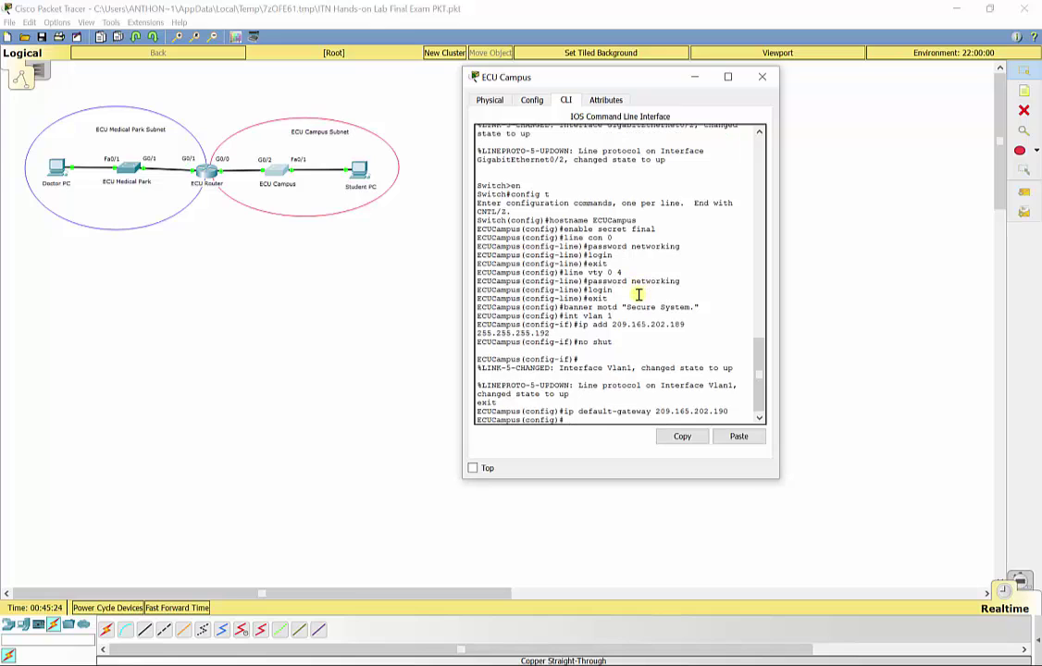
- Leave configuration mode and save the running configuration to startup with copy run start
text(exit)
key(Return)
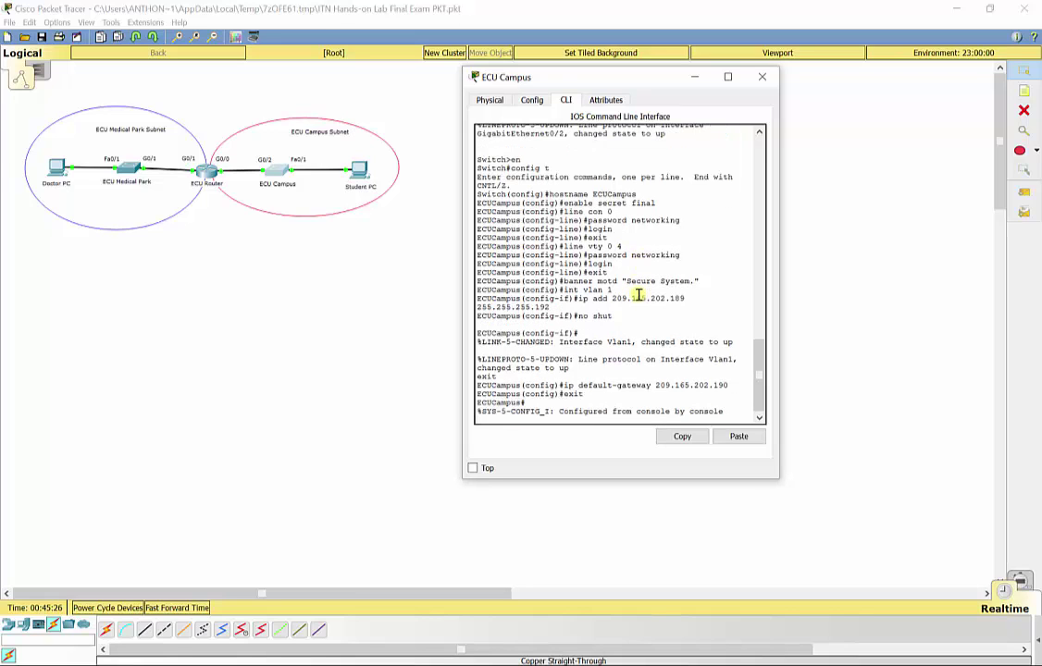
key(Return)
text(copy )
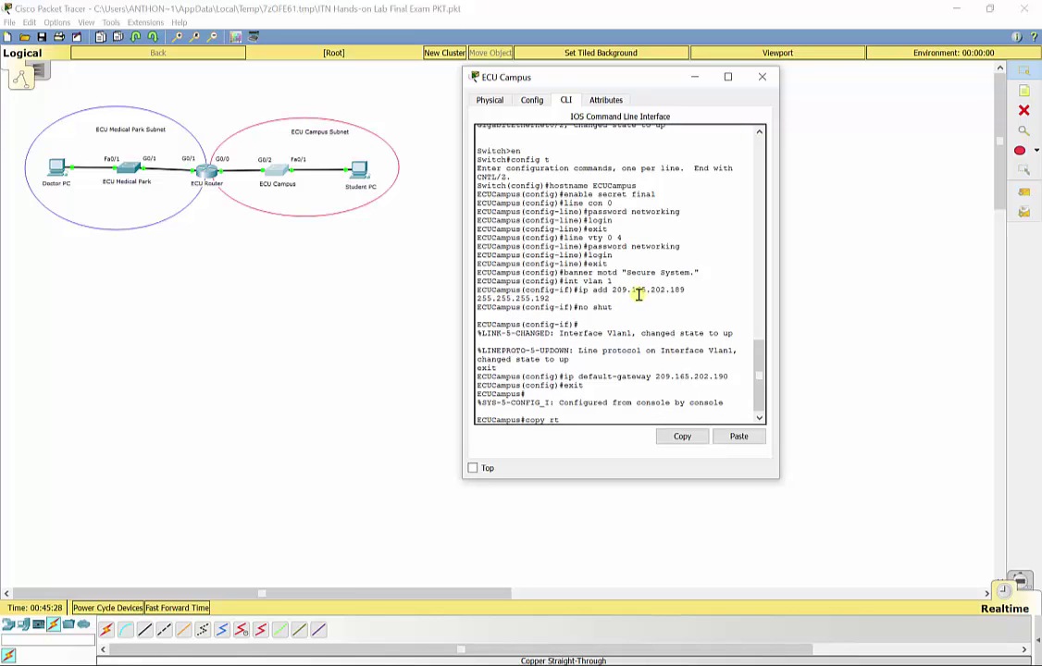
text(run start)
key(Return)
key(Return)
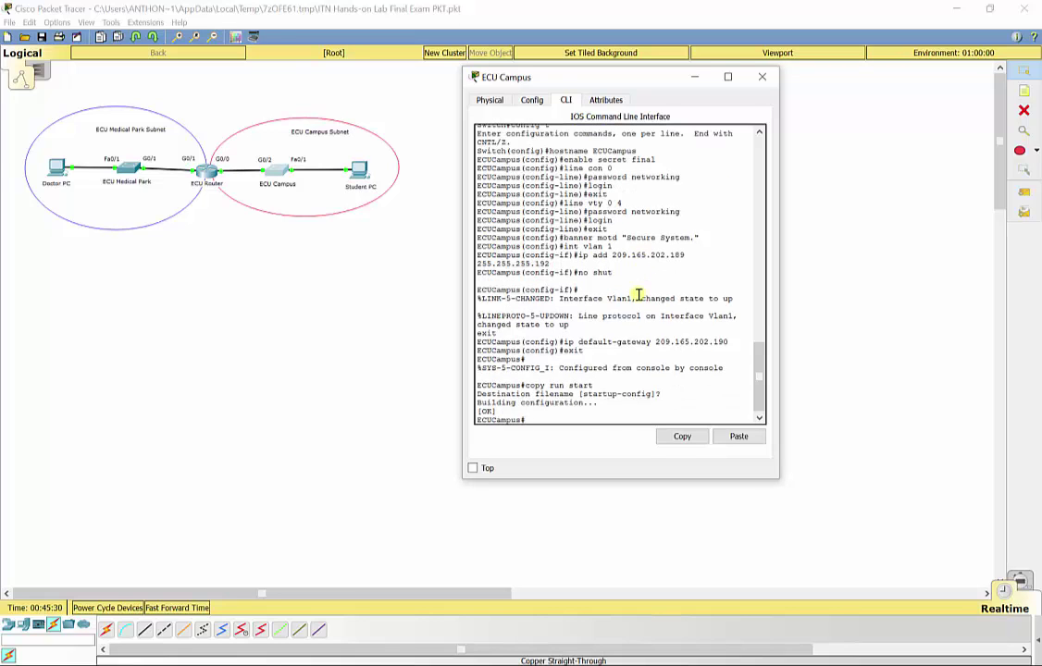
- In Student PC's IP Configuration, enter 209.165.202.129, mask 255.255.255.192, gateway 209.165.202.190
click(762, 76)
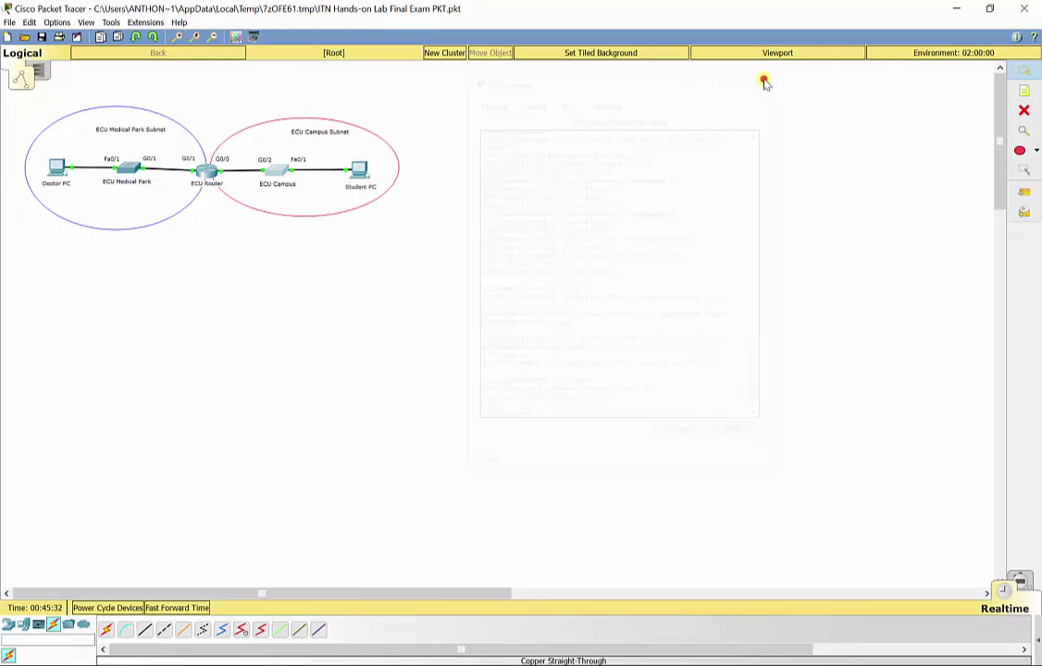
click(361, 171)
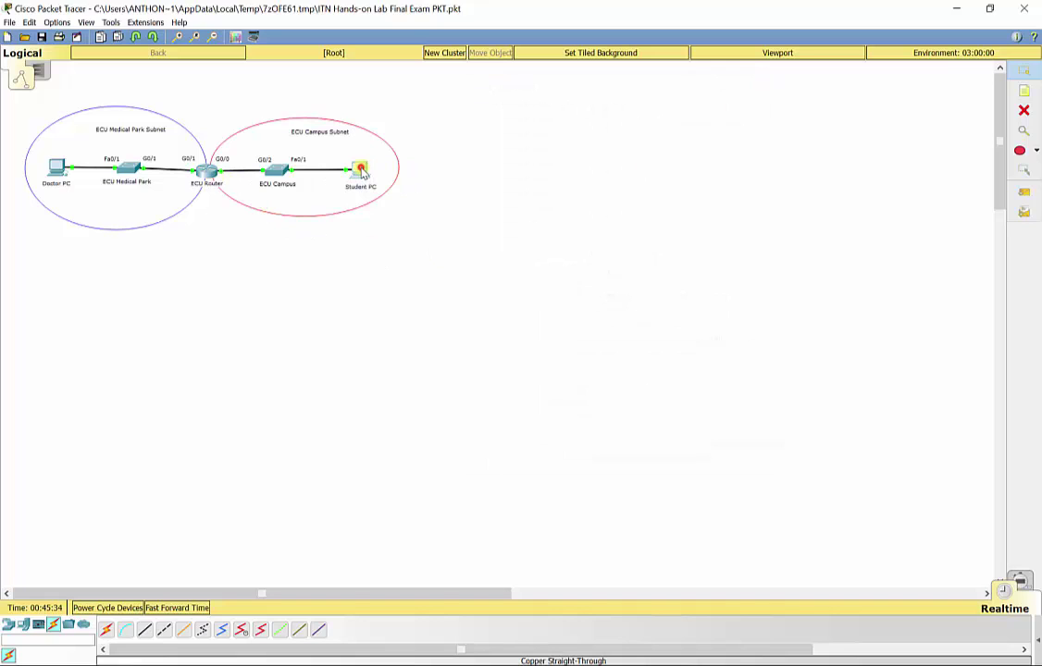
click(432, 211)
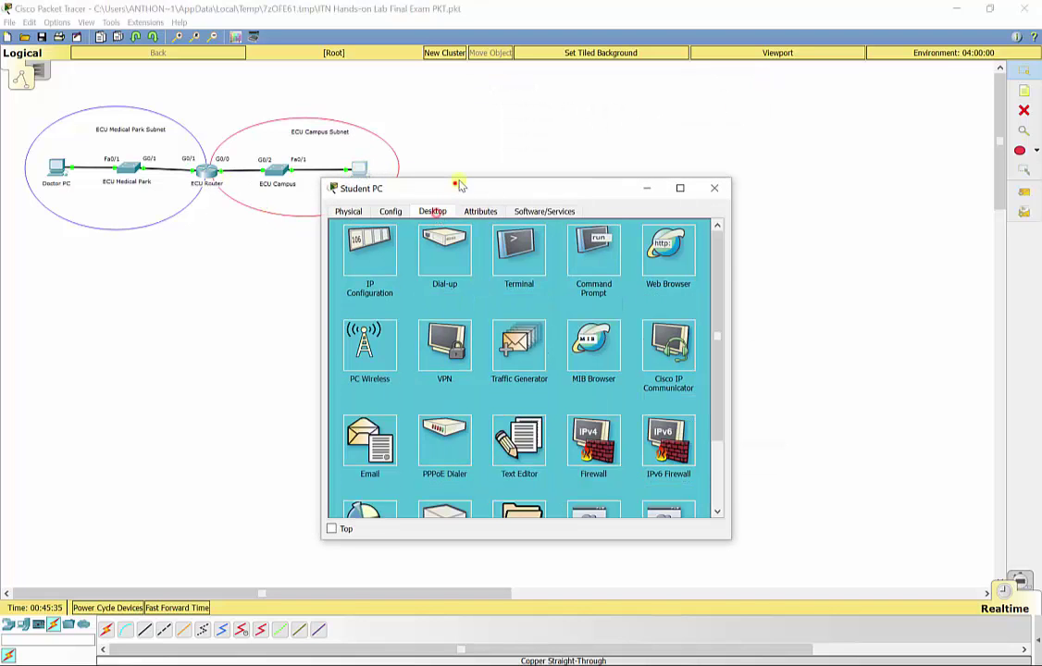
drag(458, 185, 577, 76)
click(482, 139)
click(611, 167)
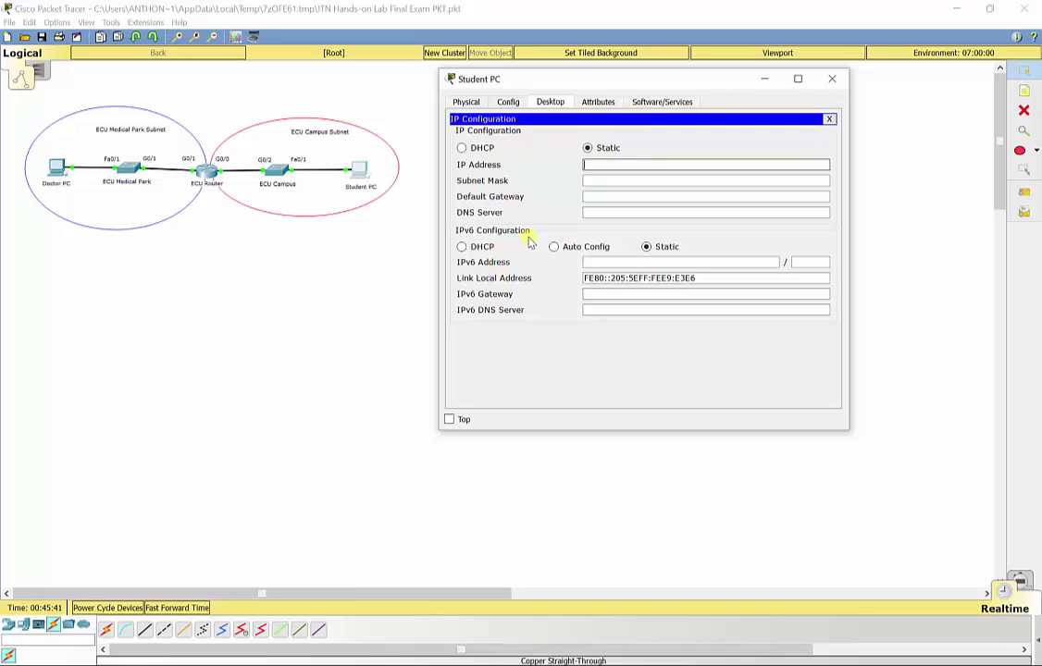
text(209.165.202.129)
key(Tab)
text(255.255.255.)
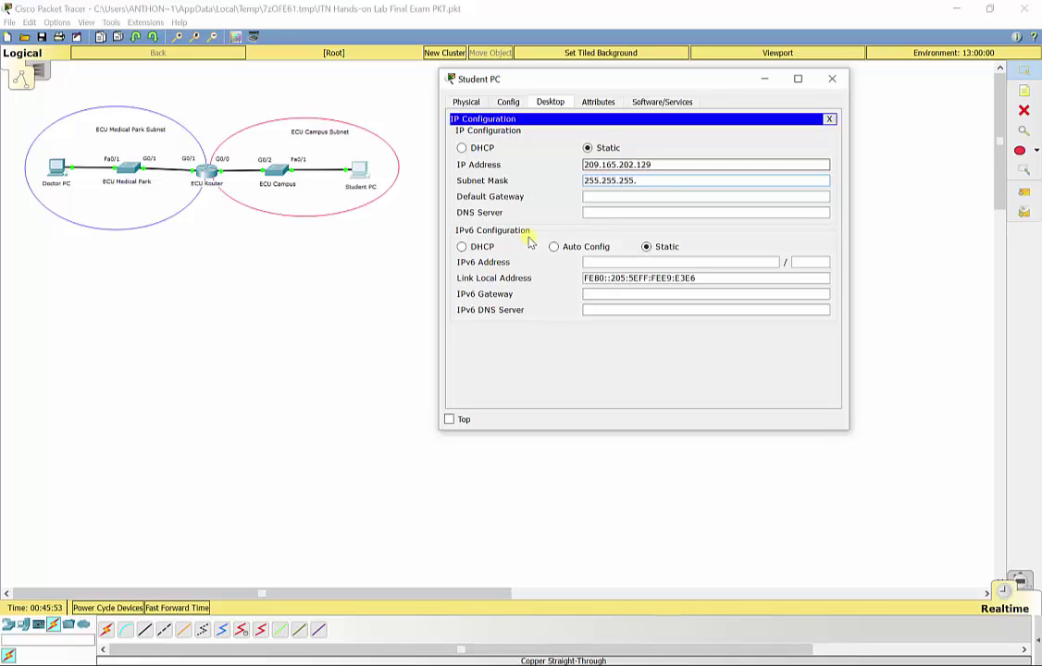
text(192)
text(209.)
text(165.20)
text(2.190)
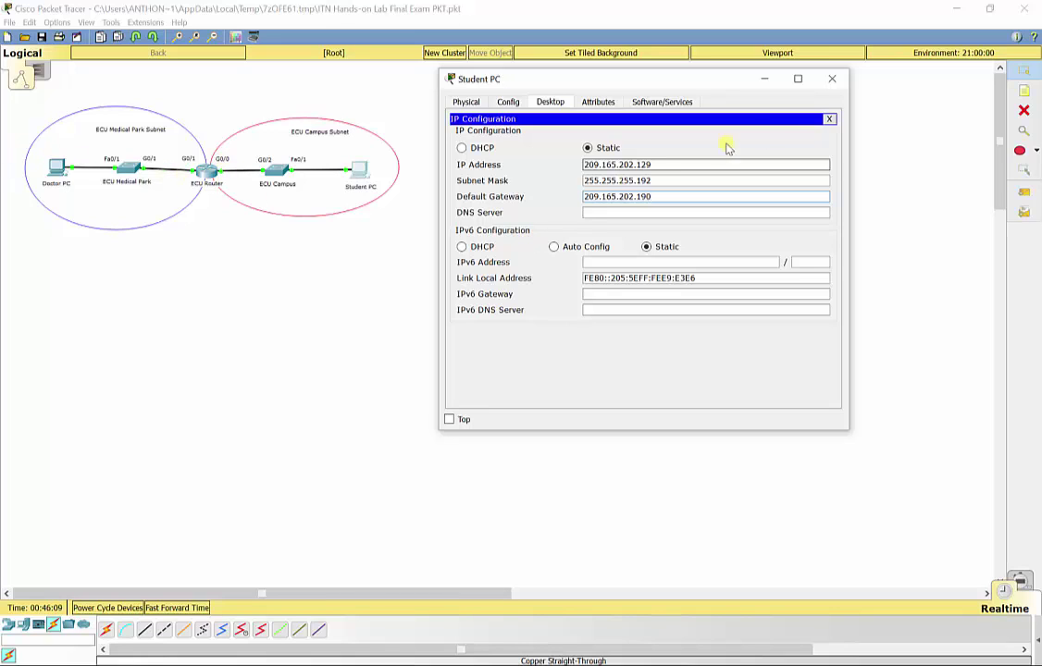
- In Doctor PC's IP Configuration, enter 209.165.202.1, mask 255.255.255.128, gateway 209.165.202.126
click(833, 80)
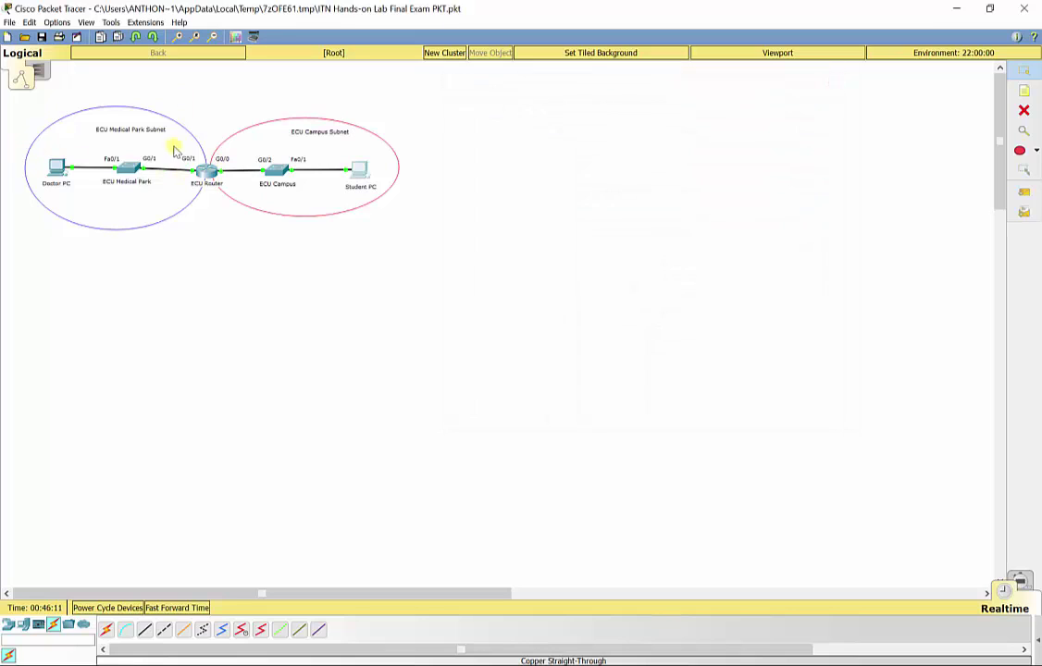
click(56, 167)
click(432, 211)
click(368, 244)
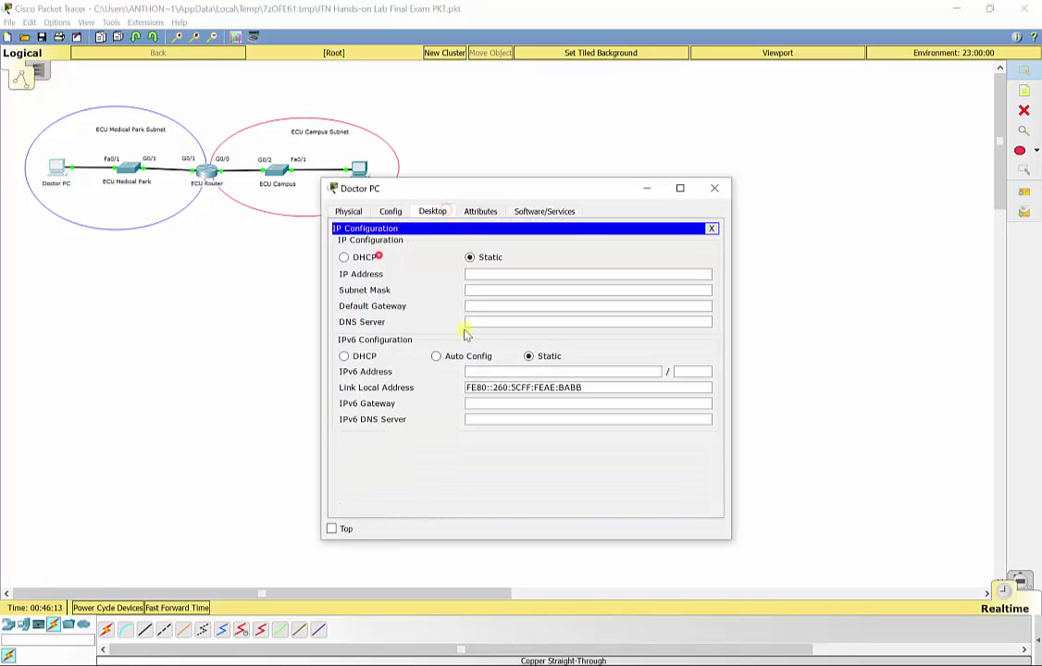
click(495, 275)
text(20)
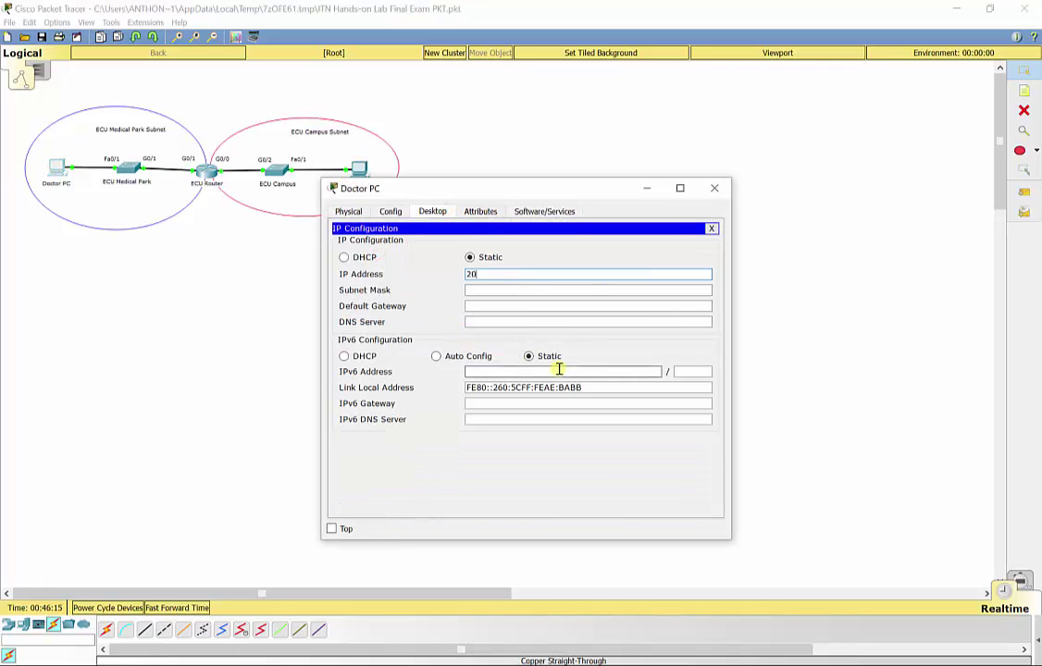
text(9.165.202.1)
key(Tab)
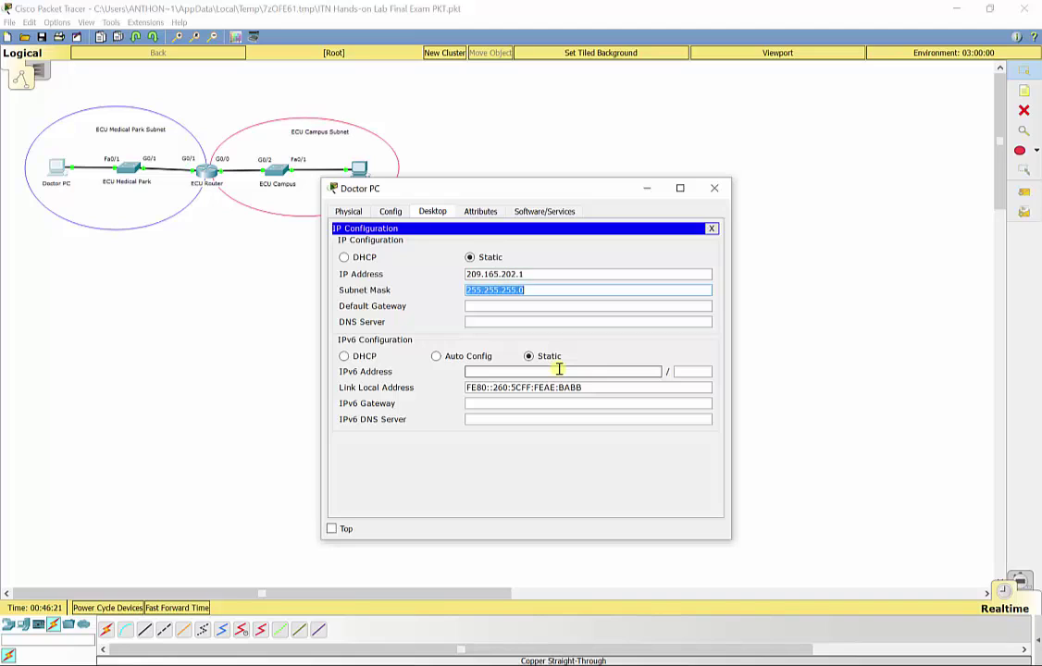
text(255.255.2)
text(55.12)
text(209)
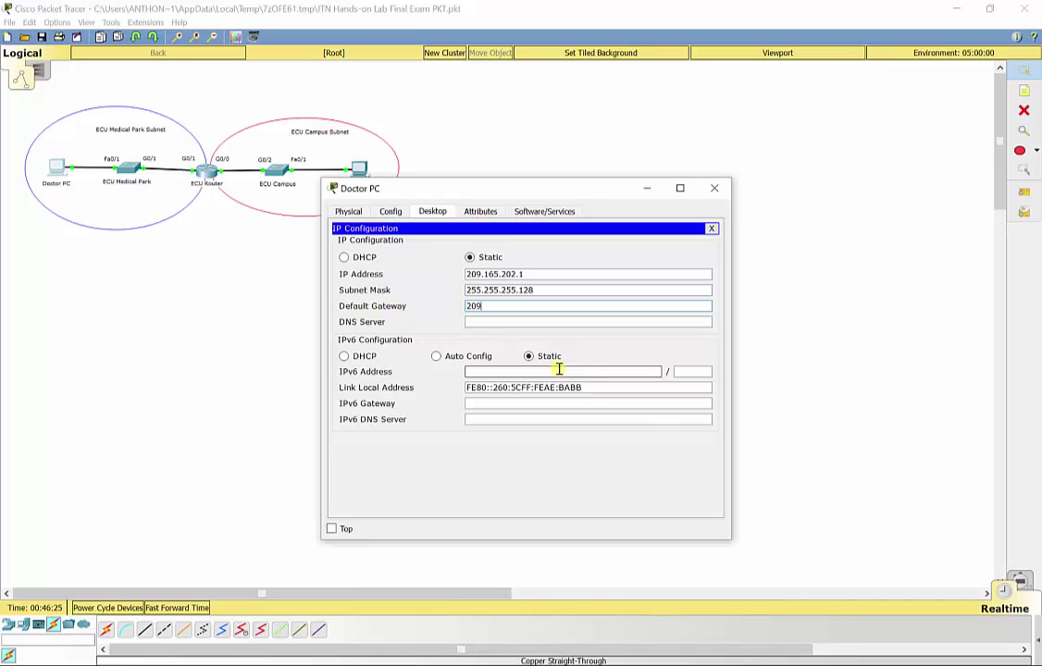
text(.165.202.126)
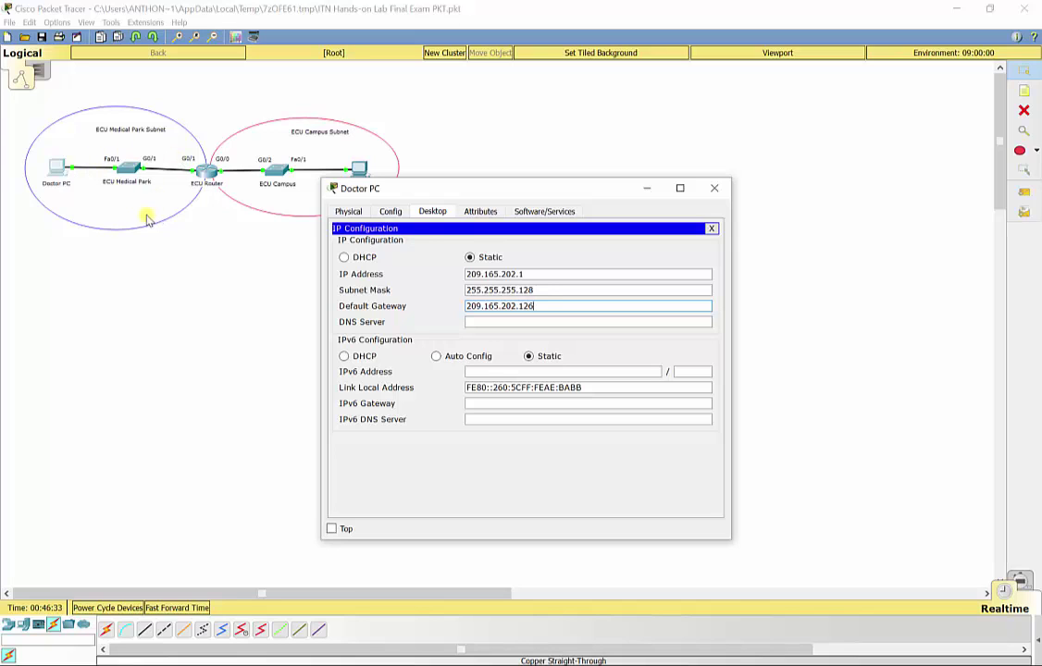
- Send simple PDU pings from Doctor PC to the ECU Medical Park switch and ECU Router
click(713, 193)
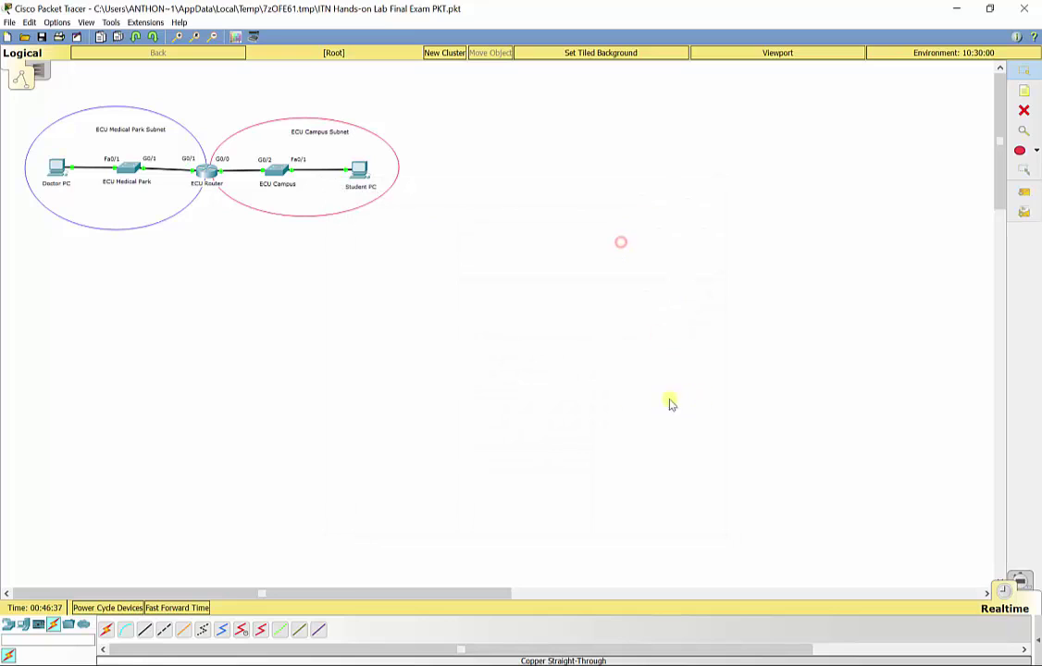
click(1033, 638)
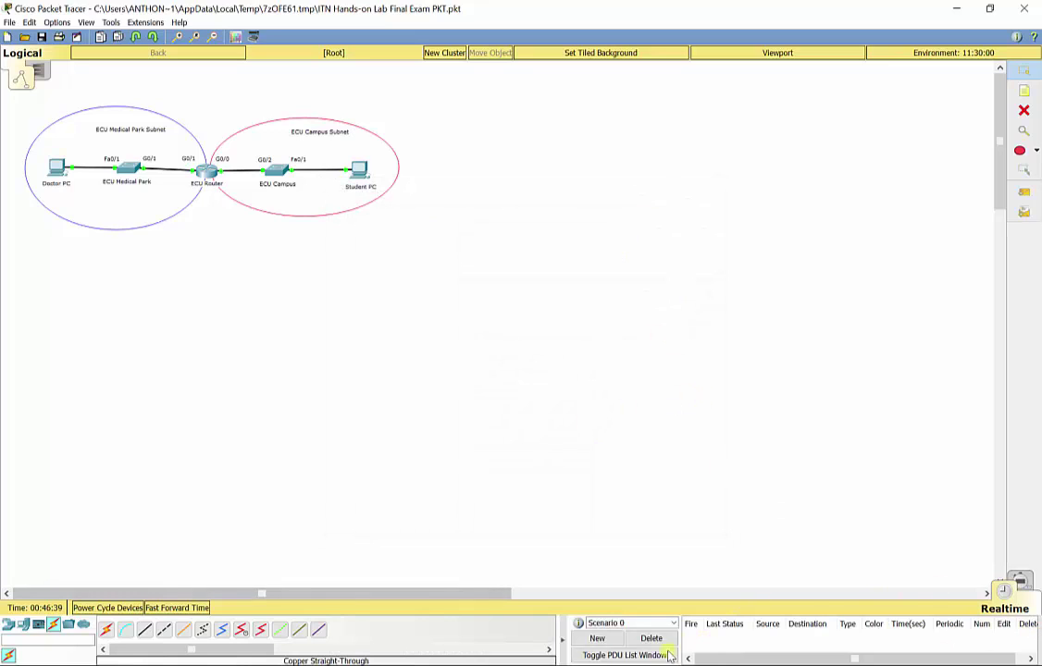
click(1024, 189)
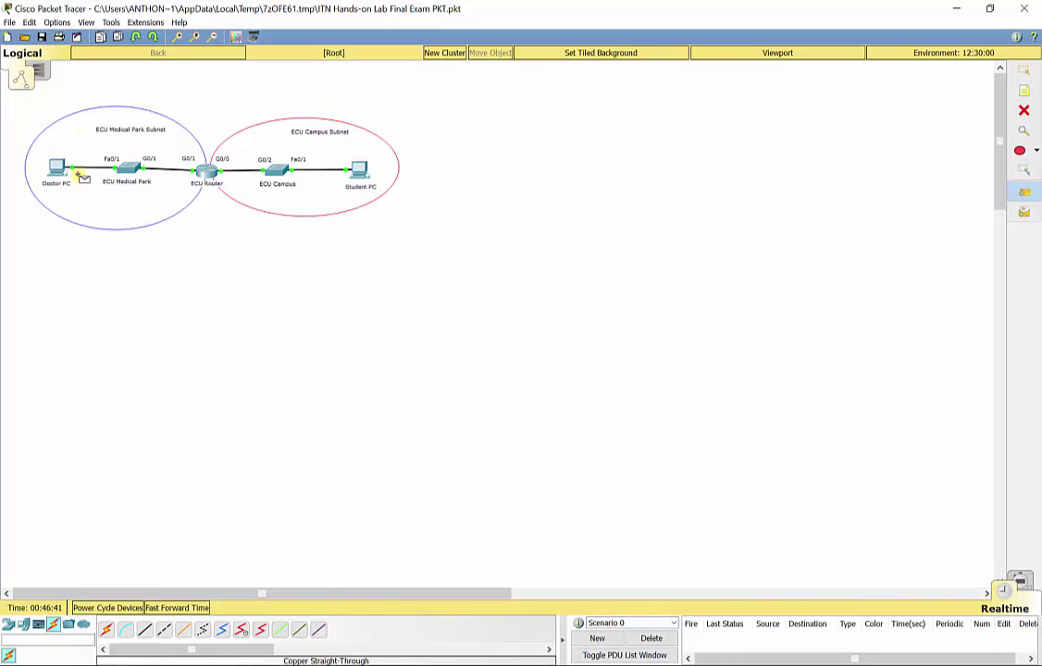
click(58, 168)
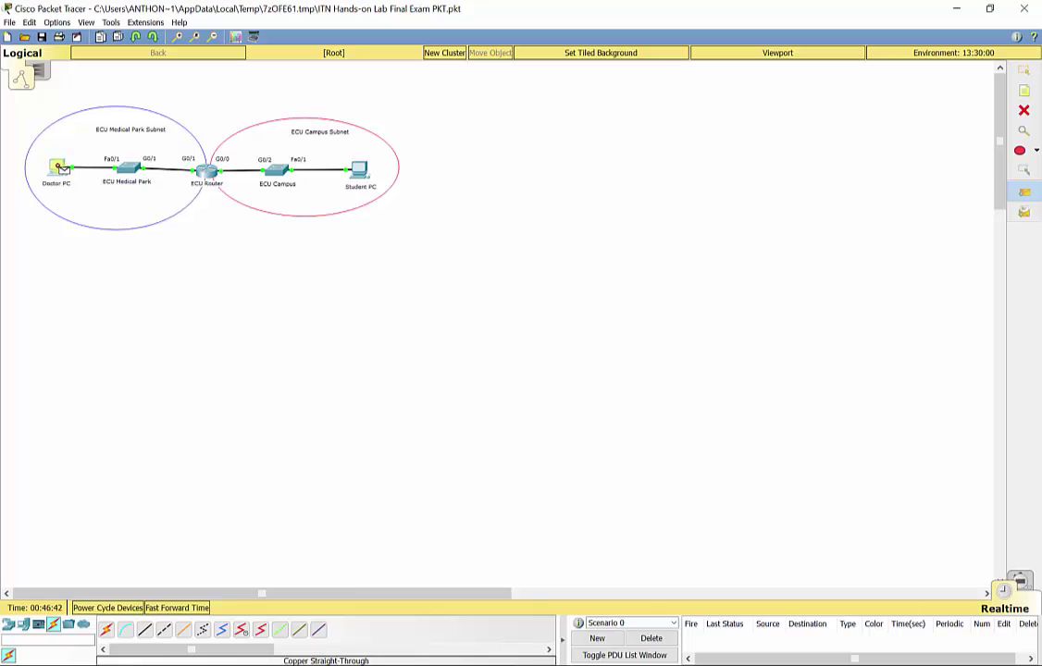
click(129, 169)
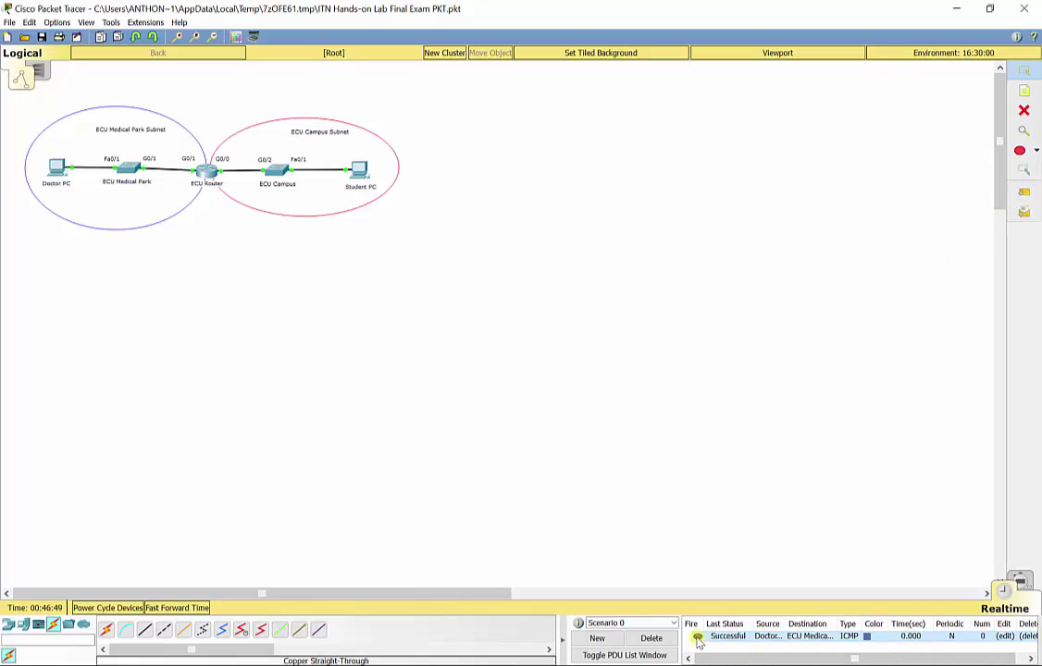
click(1024, 195)
click(56, 167)
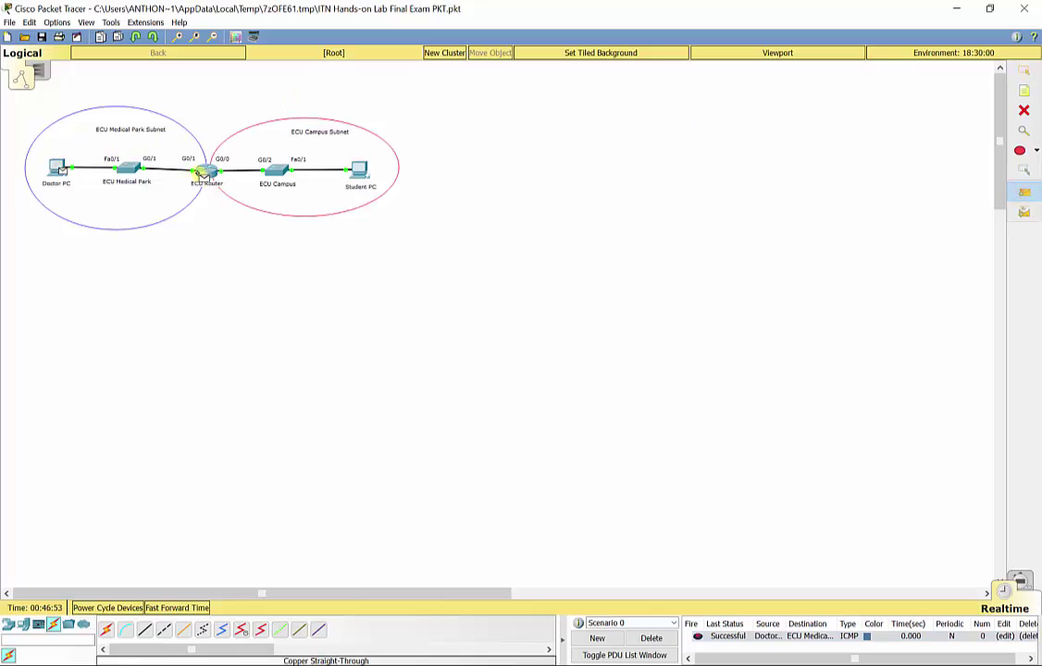
click(204, 174)
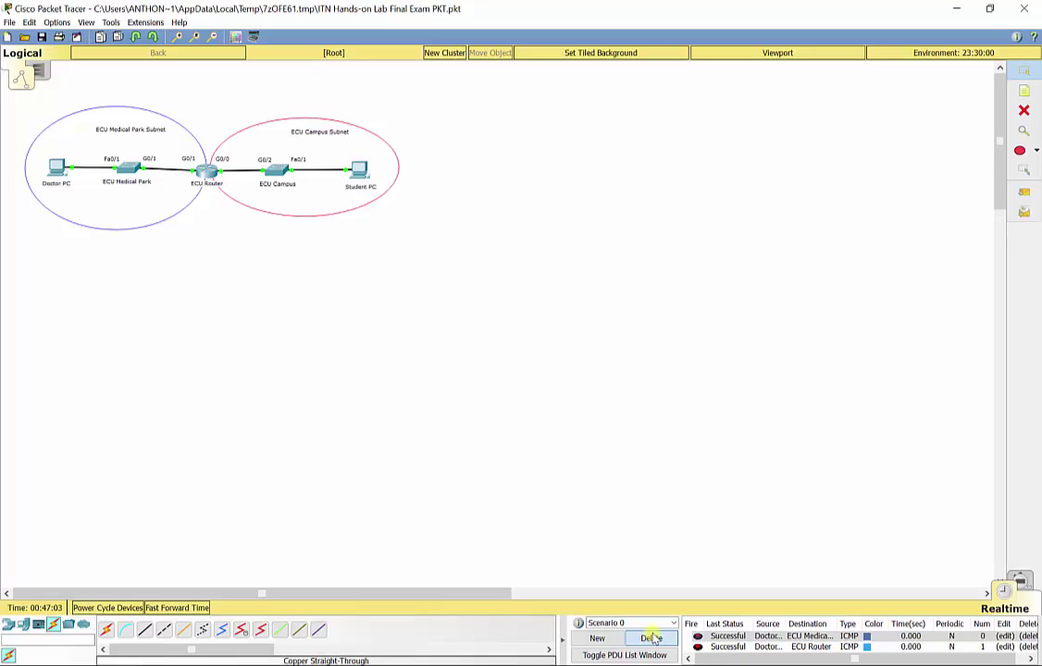
- Clear old PDUs, ping ECU Campus and ECU Router from Student PC, then delete the results
click(651, 638)
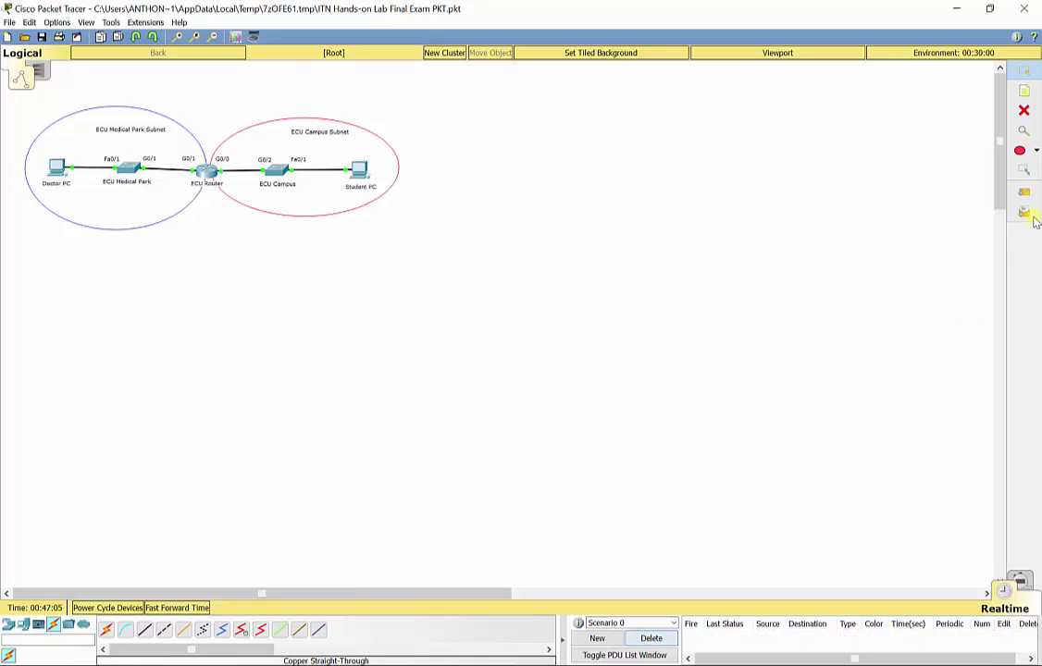
click(1023, 193)
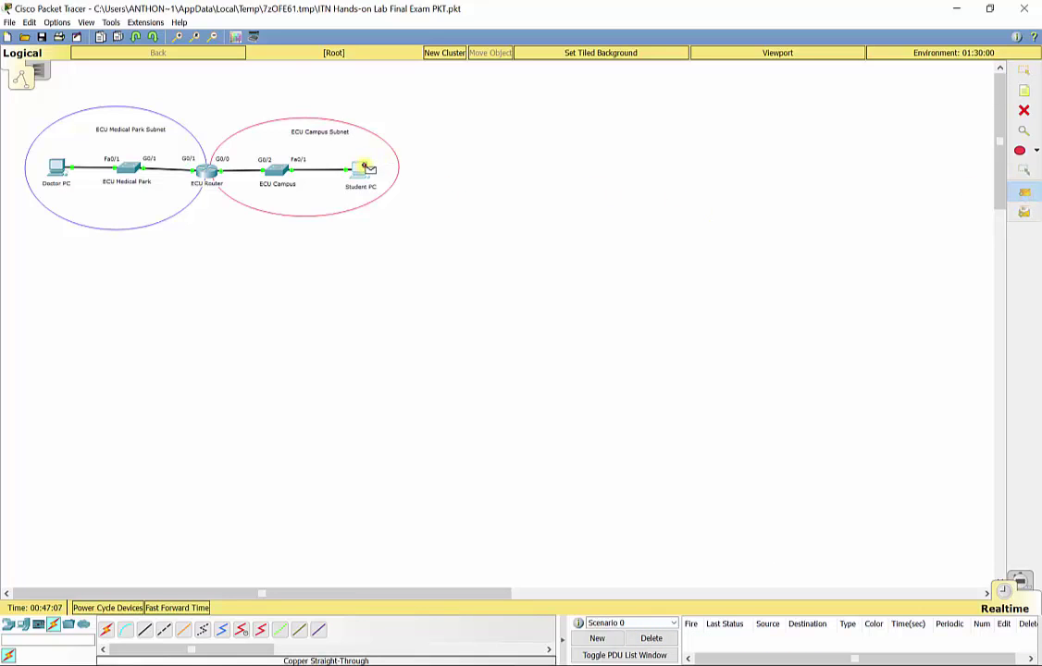
click(288, 171)
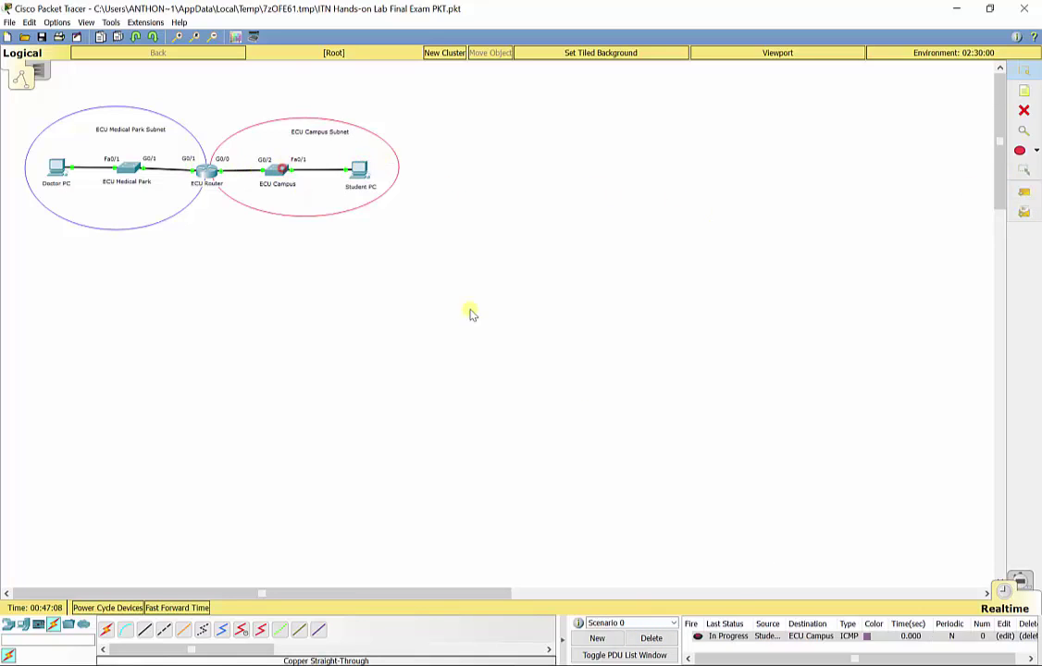
click(697, 637)
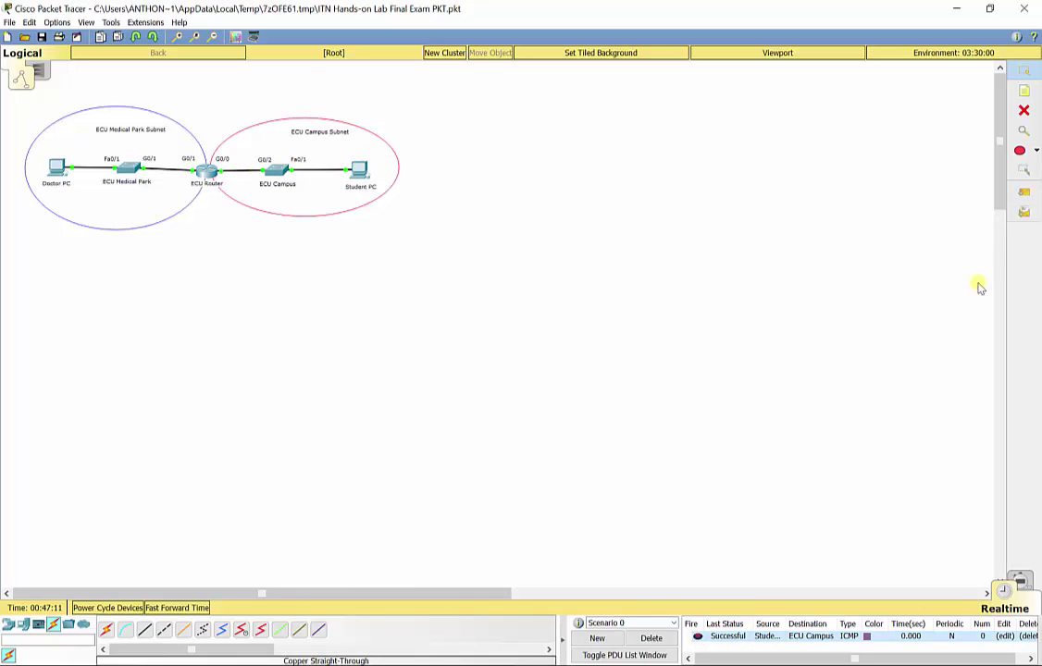
click(1020, 196)
click(358, 169)
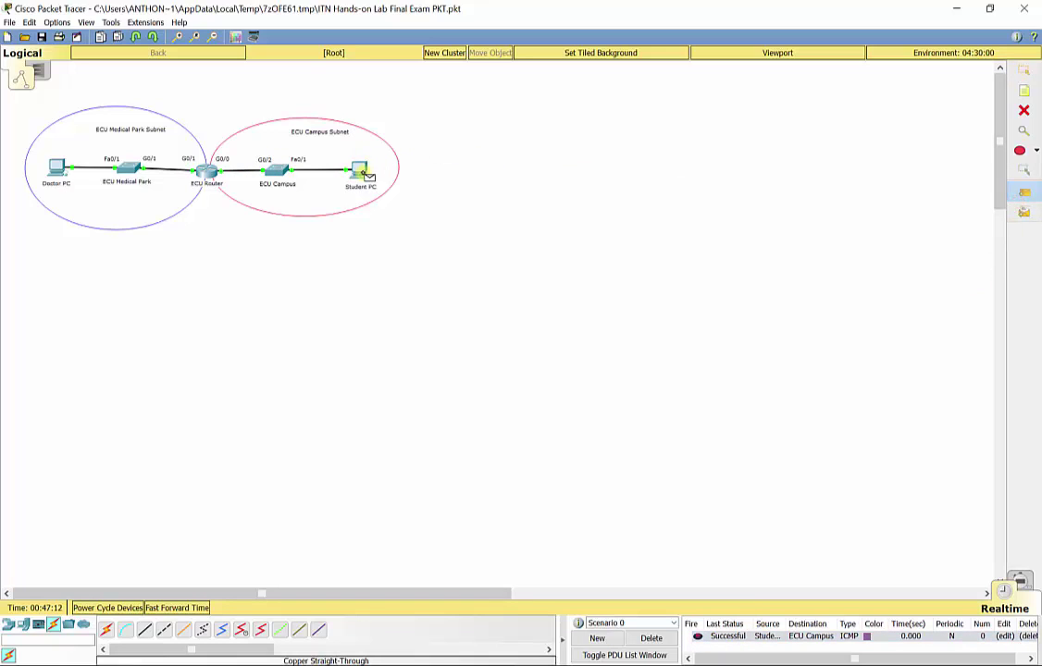
click(206, 171)
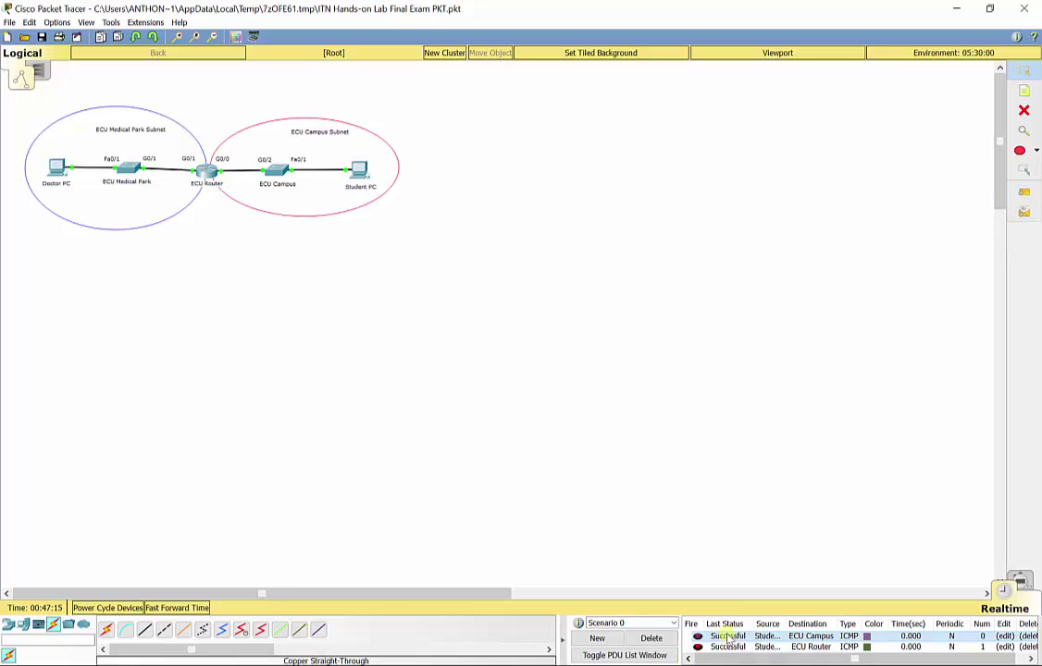
click(657, 638)
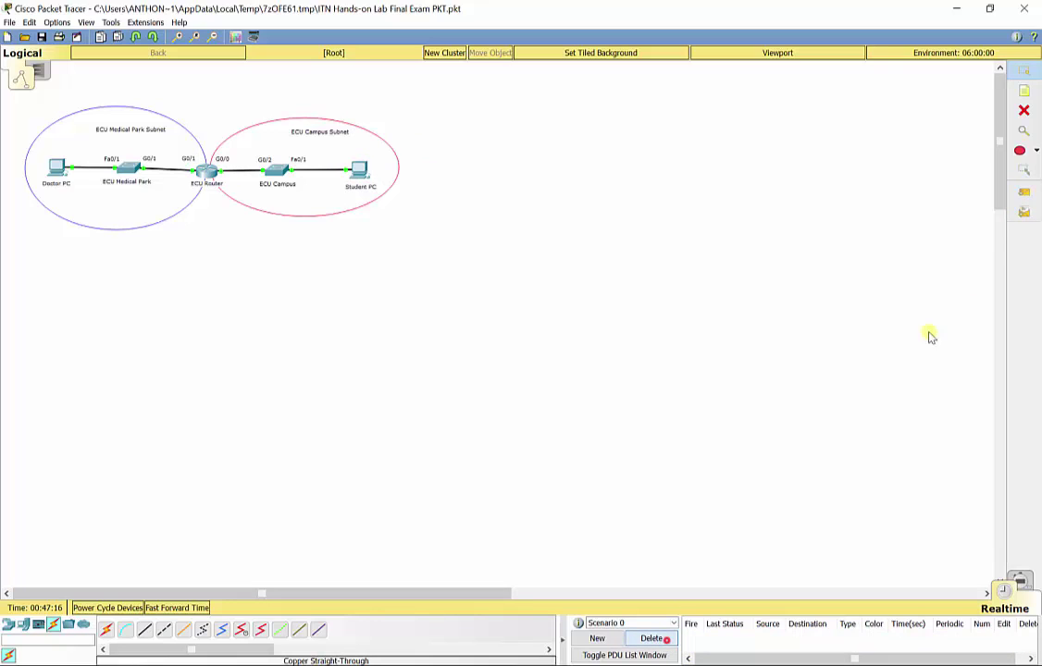
click(1022, 194)
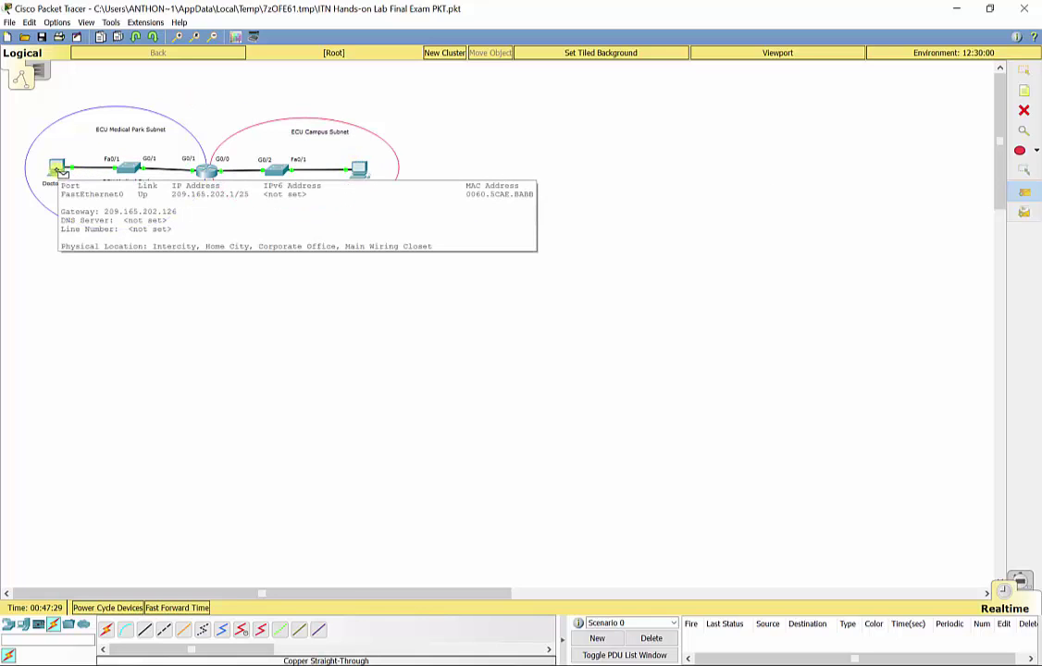
- Send Simple PDUs from Doctor PC to Student PC and back, then delete both results
click(58, 170)
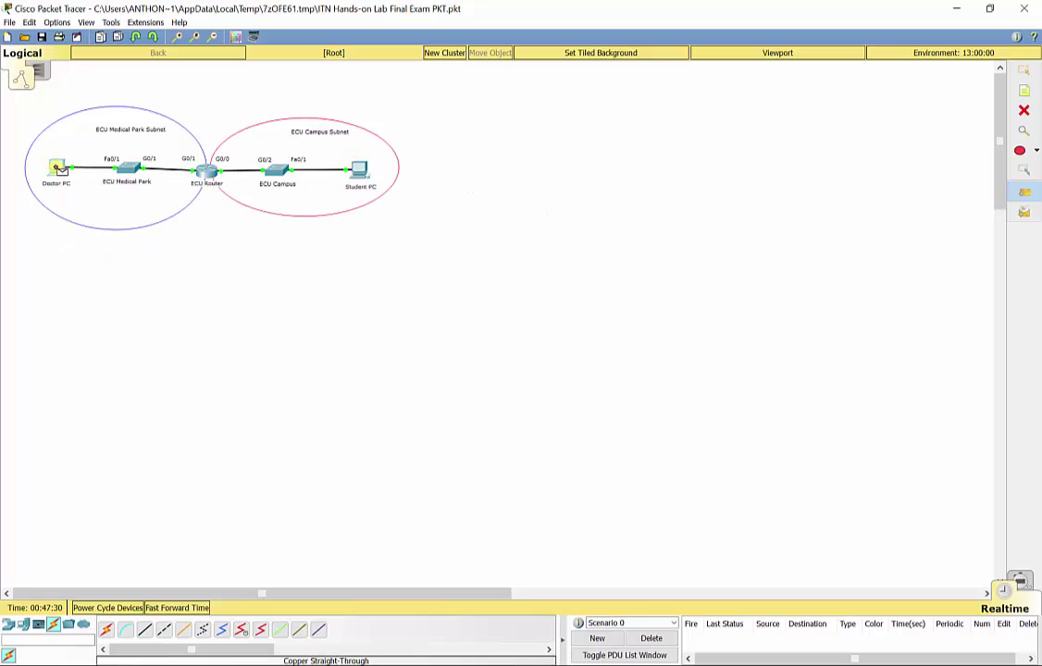
click(359, 171)
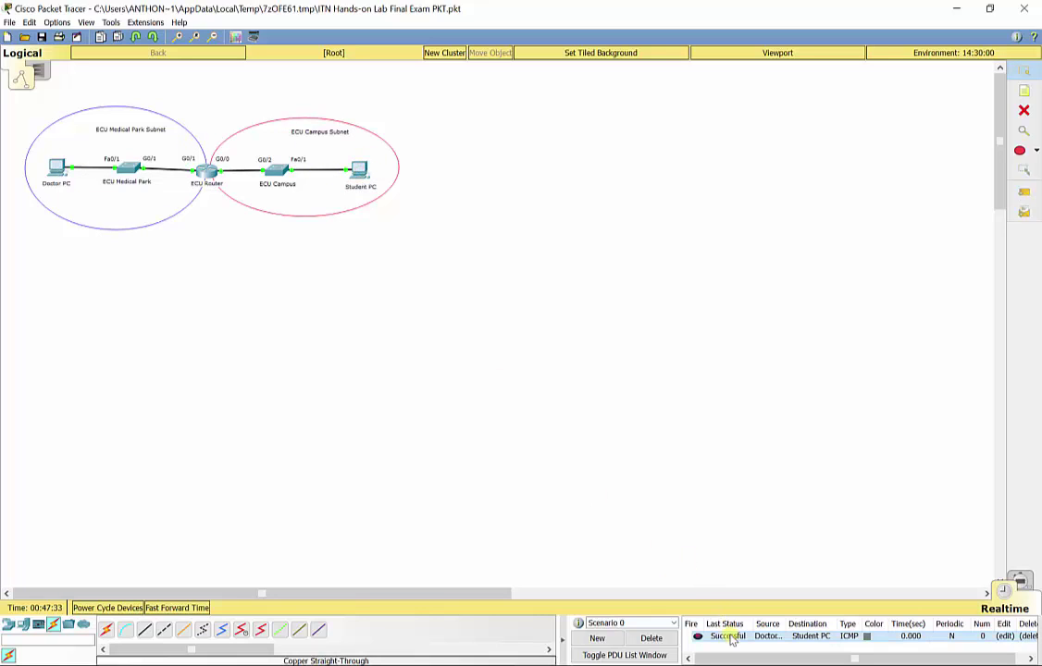
click(1025, 192)
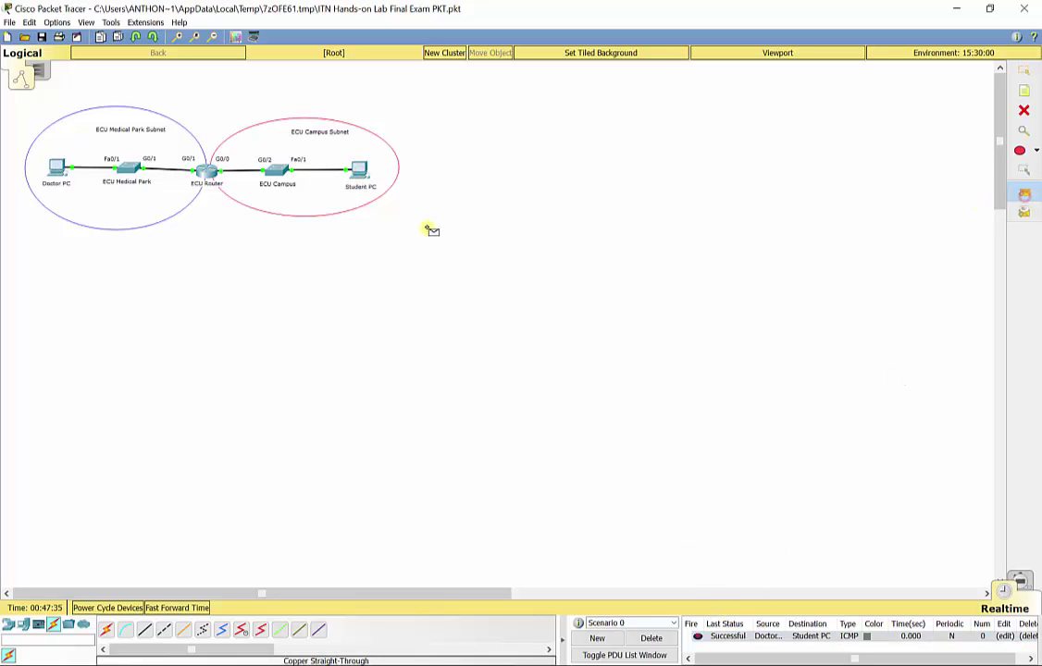
click(361, 174)
click(59, 168)
mouse_move(60, 171)
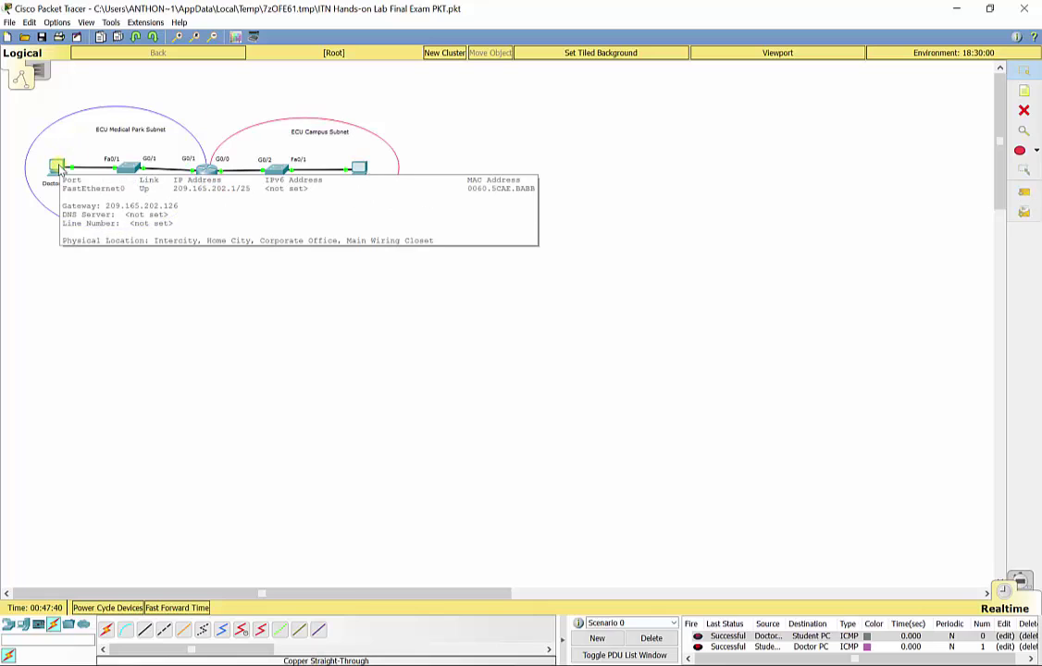
click(652, 638)
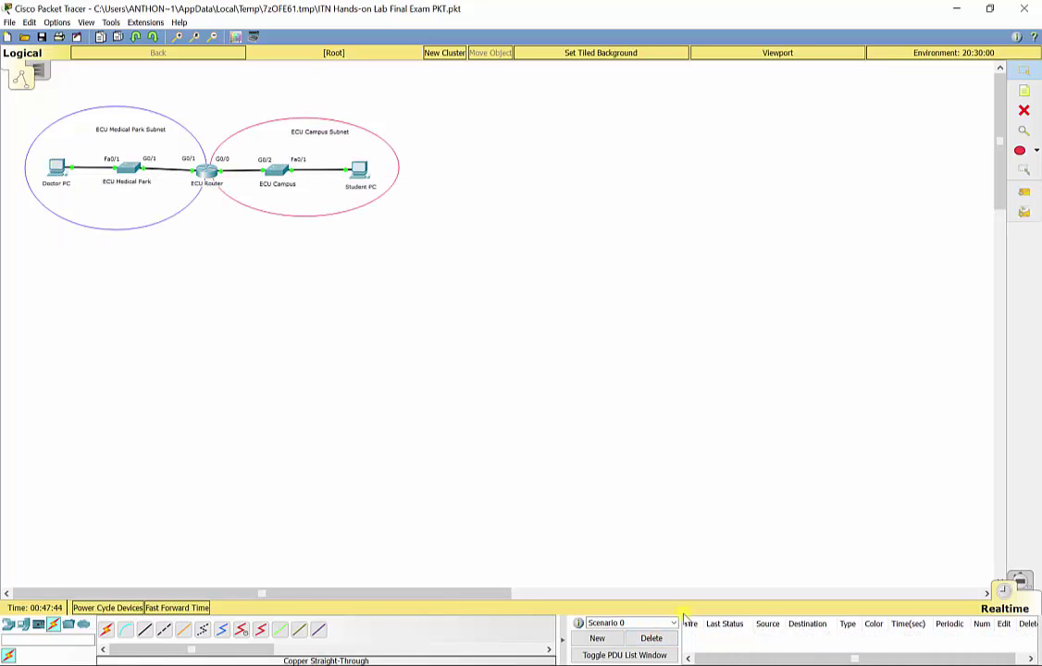